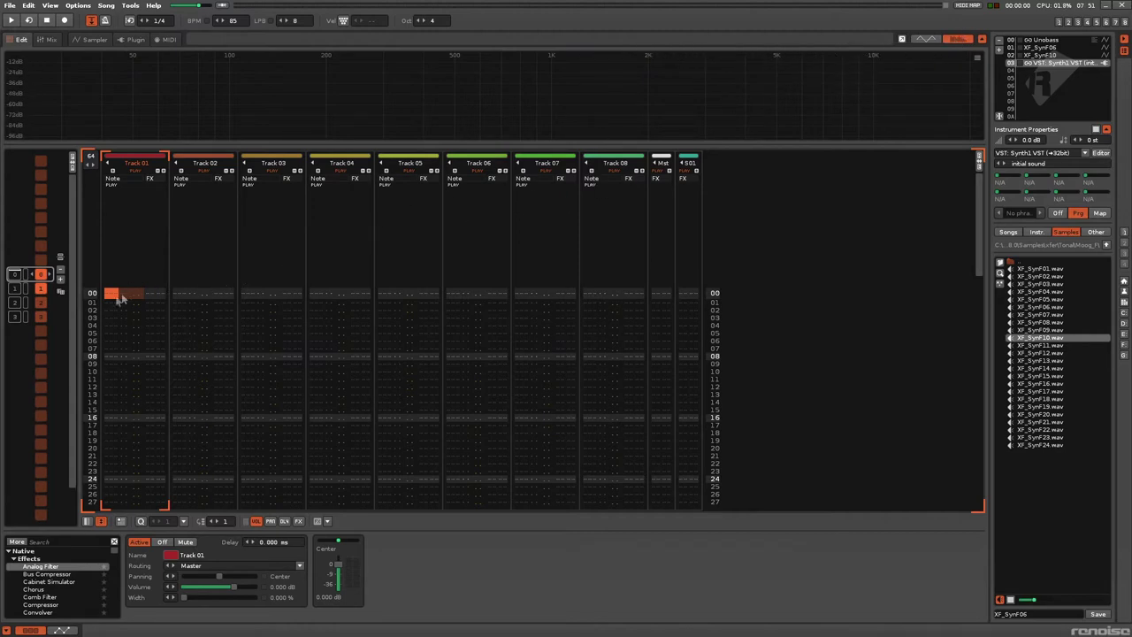
- Show the stereo phase scope beside the spectrum and play repeated test notes with Synth1 to examine both displays
key("z")
key("v")
key("d")
left_click(986, 96)
key("z")
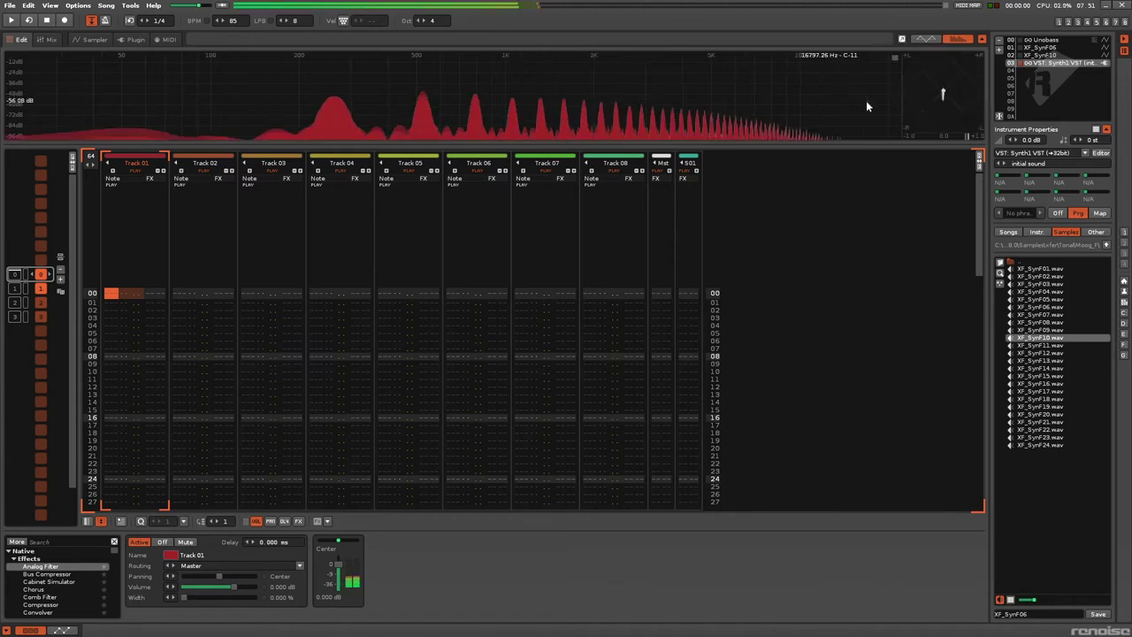
key("v")
key("d")
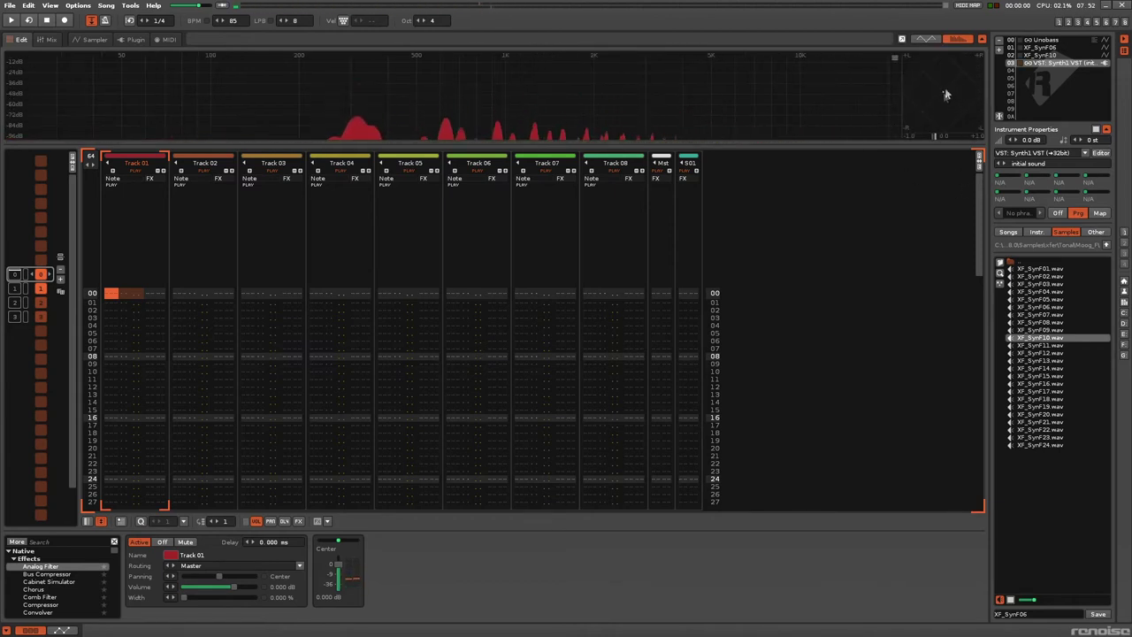
key("z")
key("v")
key("d")
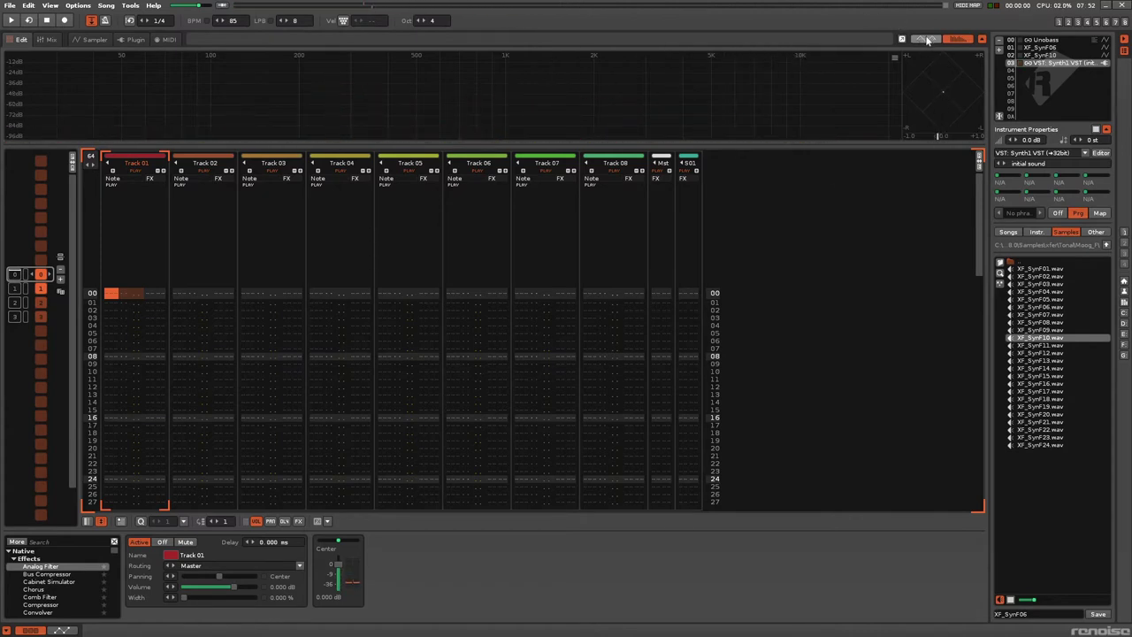
- Switch the overview from the spectrum to the master waveform, play a note, and display the individual track scopes
left_click(806, 81)
key("z")
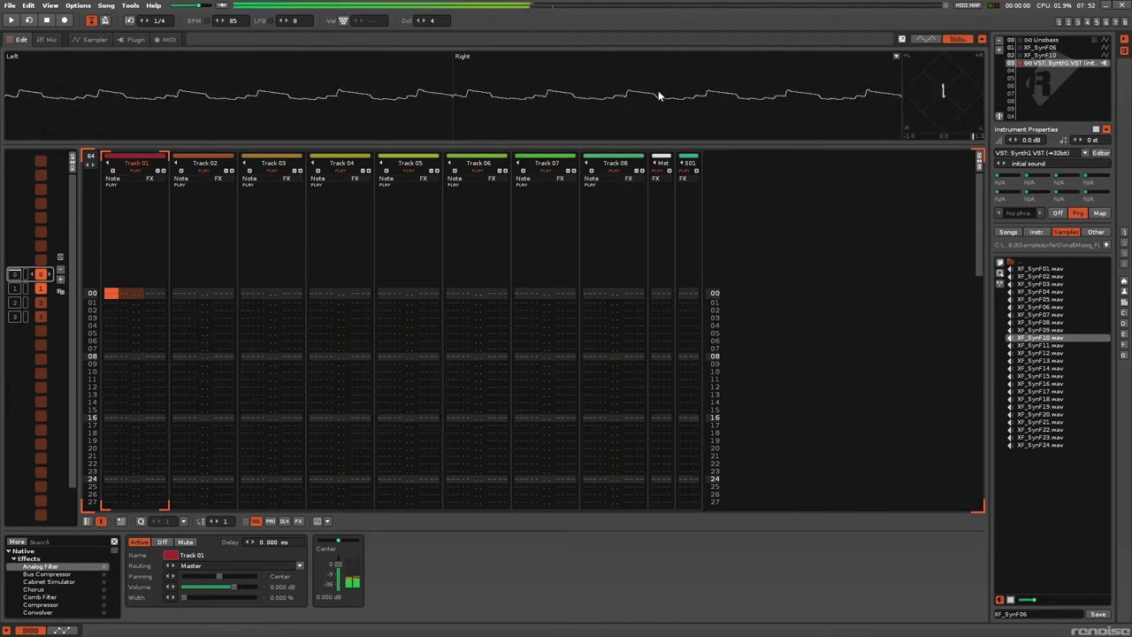
left_click(920, 41)
left_click(920, 42)
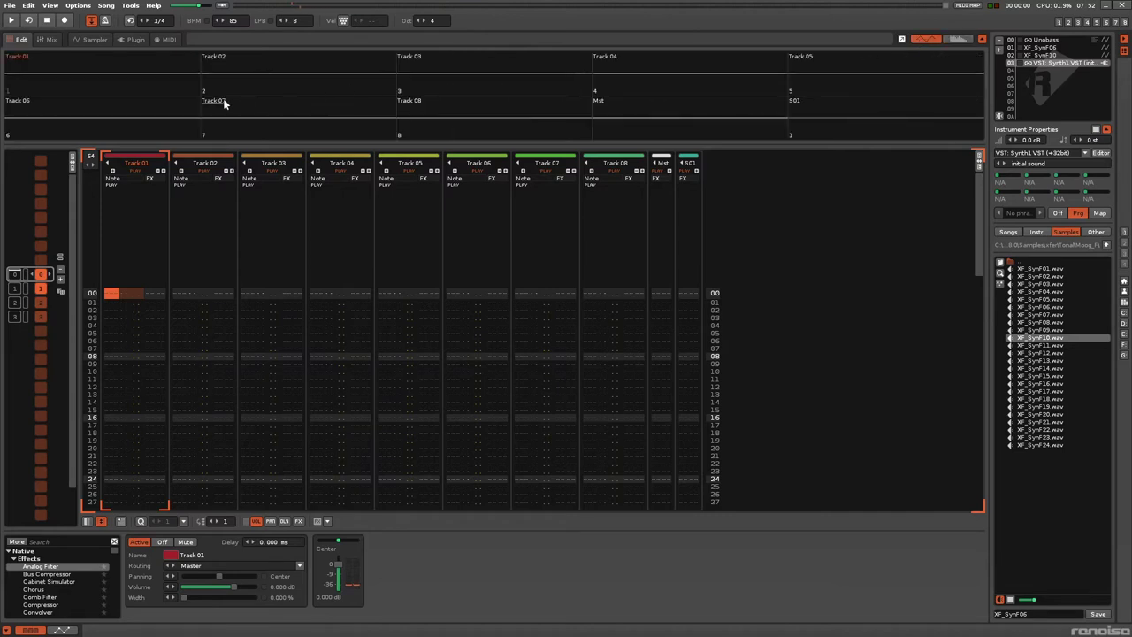
- Play a note with the track scopes visible and select Track 02 and Track 03 in the pattern editor
key("z")
left_click(206, 168)
left_click(274, 165)
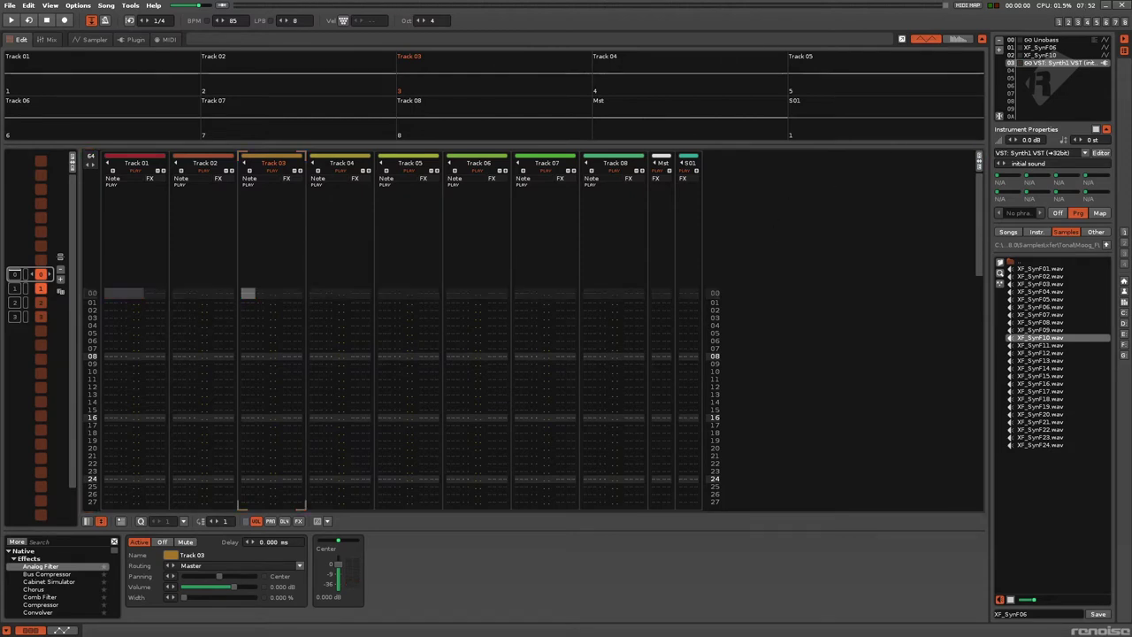
left_click(200, 192)
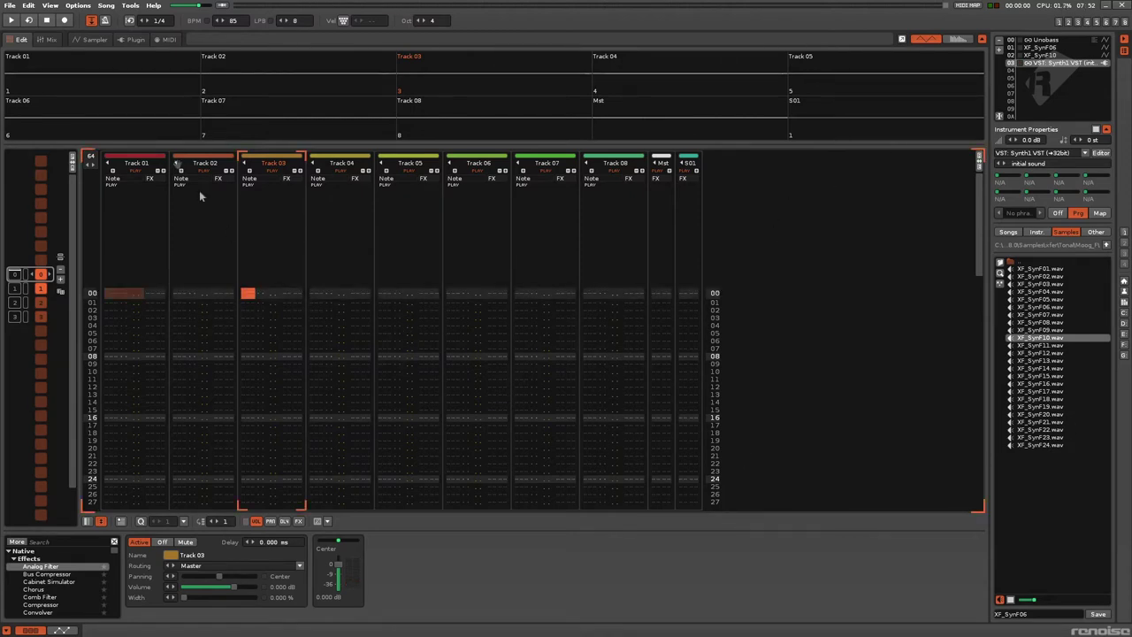
- Switch to the mixer, select Track 01, and try its panning, solo and mute controls, restoring each one
left_click(58, 38)
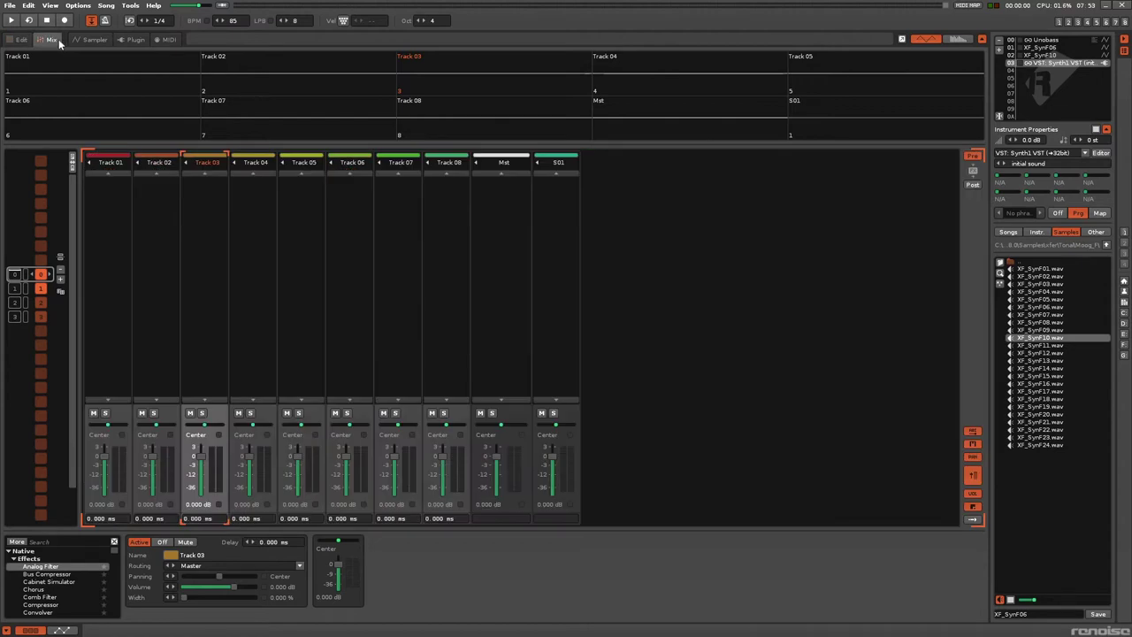
left_click(103, 161)
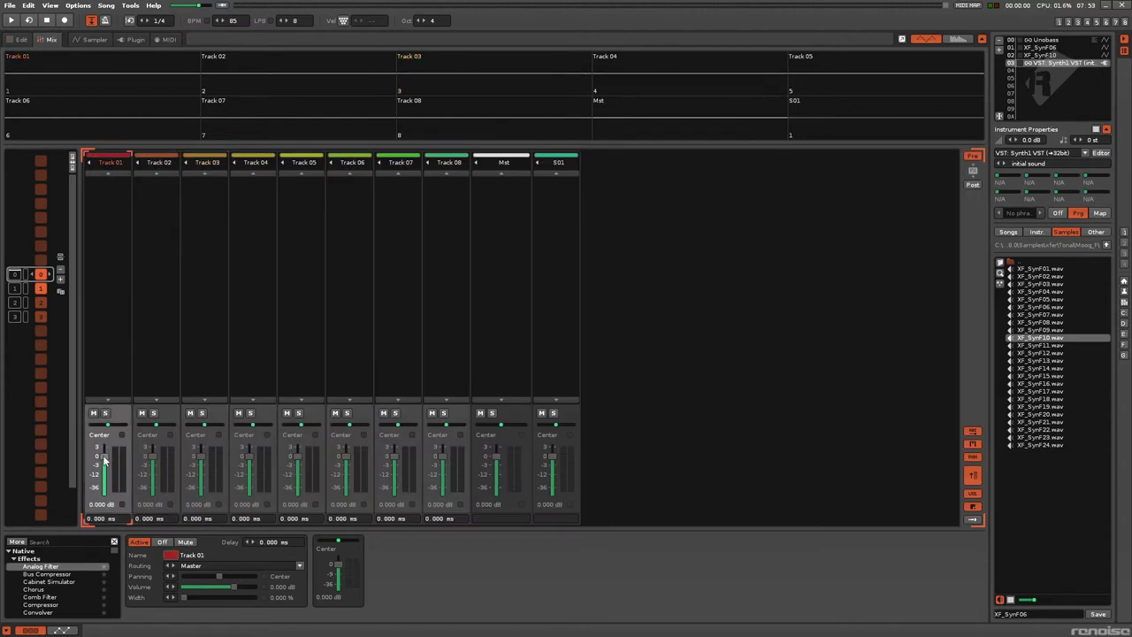
left_click_drag(104, 424, 100, 426)
double_click(100, 425)
left_click(106, 413)
left_click(105, 413)
left_click(95, 413)
left_click(95, 413)
- Lower Track 01's volume to -22.52 dB and set its track delay to 0 ms
left_click_drag(105, 456, 107, 533)
double_click(111, 518)
type("0")
key("Return")
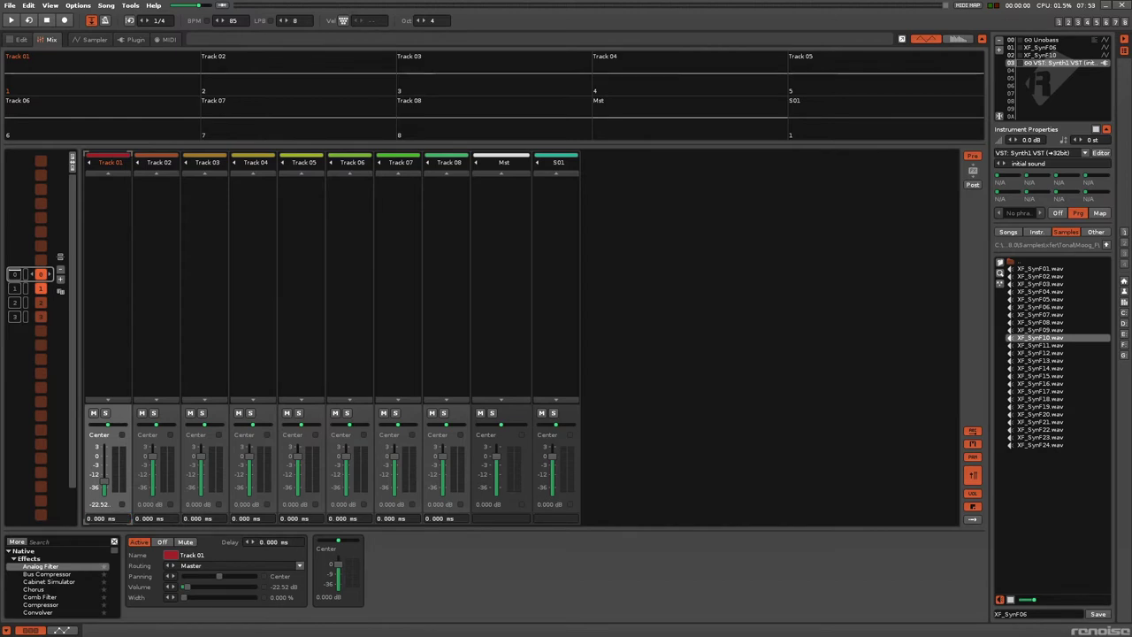
- Add an Analog Filter to Track 01 and expose its Cutoff slider in the mixer
double_click(45, 567)
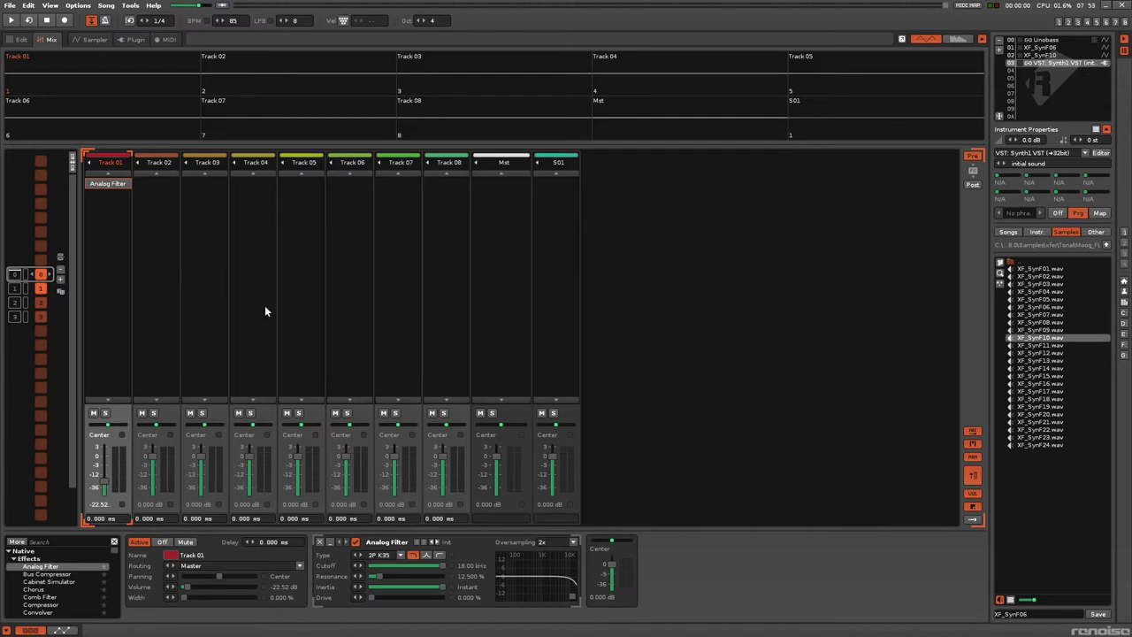
mouse_move(130, 202)
mouse_move(129, 202)
left_mouse_down()
mouse_move(101, 202)
mouse_move(130, 202)
left_mouse_up()
- On the master track, enable Global Groove, set its amounts to 43, 65, 38 and 79 %, and turn it off again
left_click(505, 164)
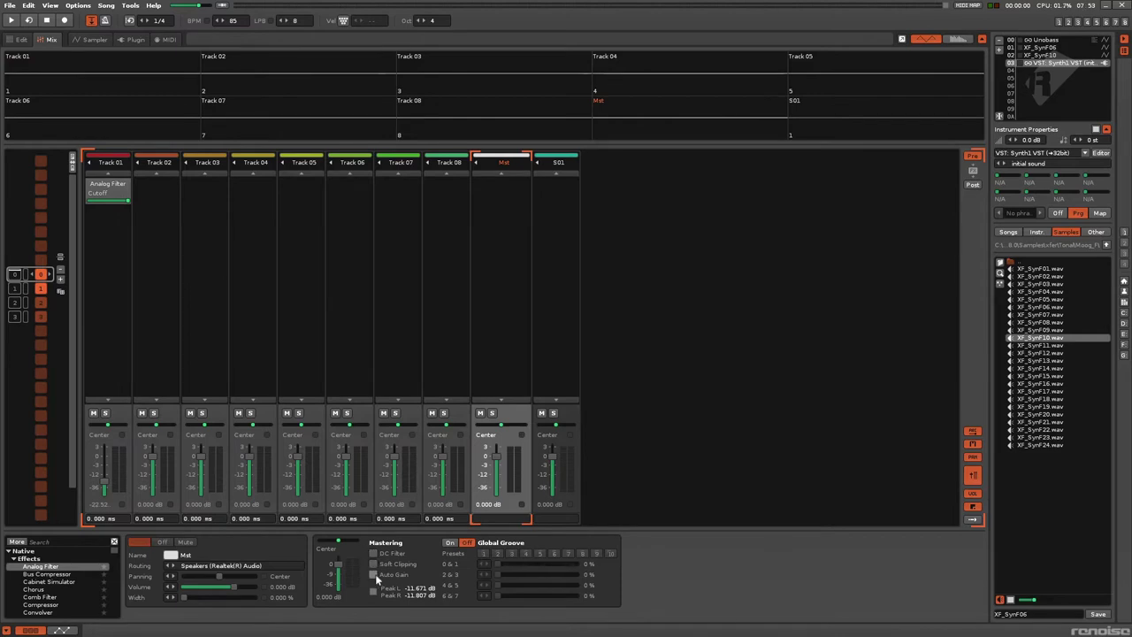
left_click(450, 542)
mouse_move(508, 564)
left_mouse_down()
mouse_move(565, 563)
mouse_move(531, 563)
mouse_move(566, 574)
mouse_move(527, 584)
left_mouse_up()
left_click_drag(497, 595, 556, 595)
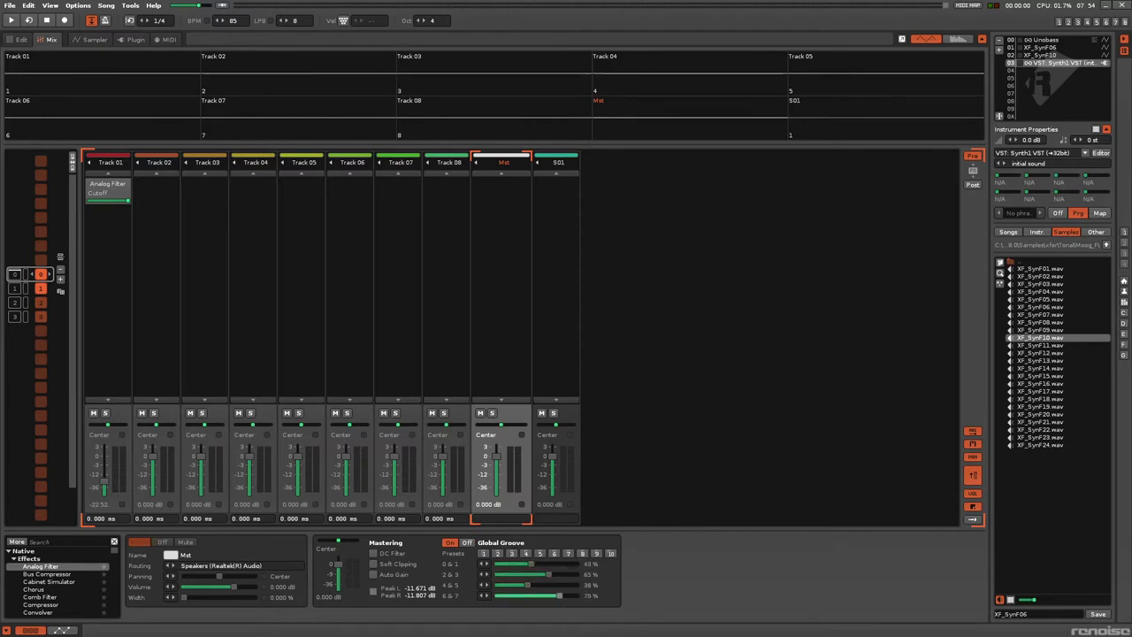
left_click(467, 543)
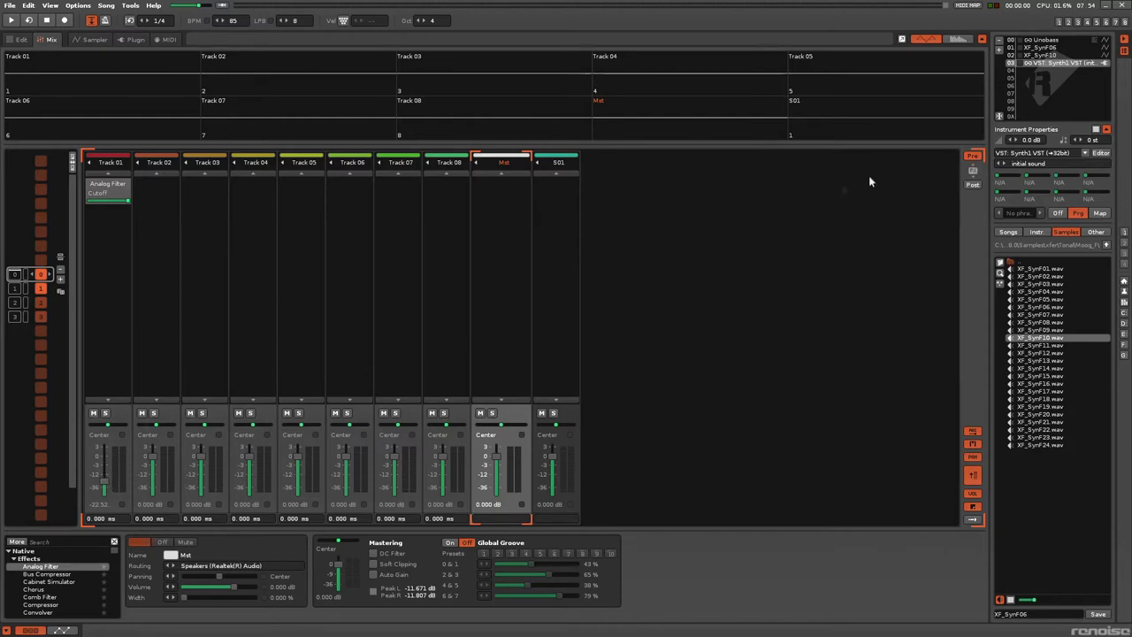
- Compare the mixer's pre and post volume views, leave it on Post, and select Track 01
left_click(972, 184)
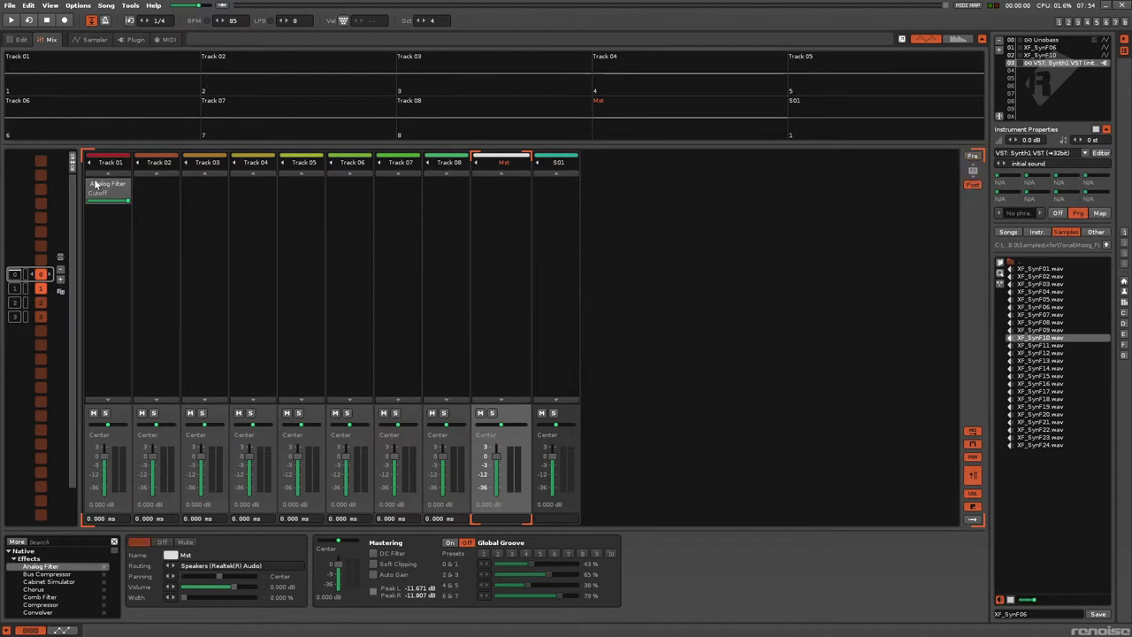
left_click(972, 156)
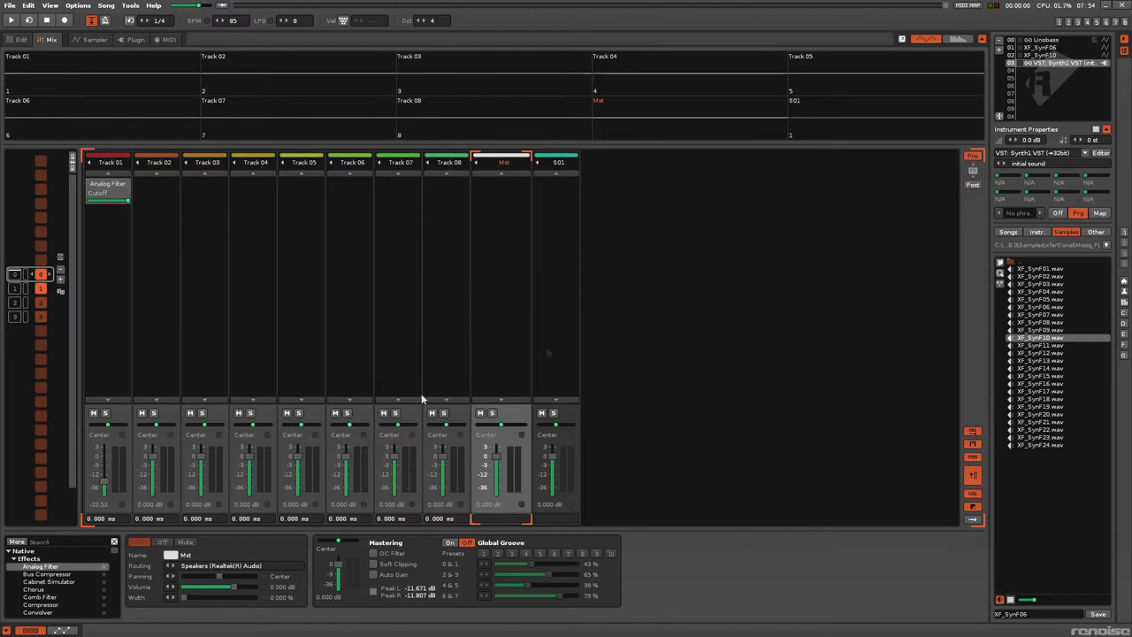
left_click(972, 184)
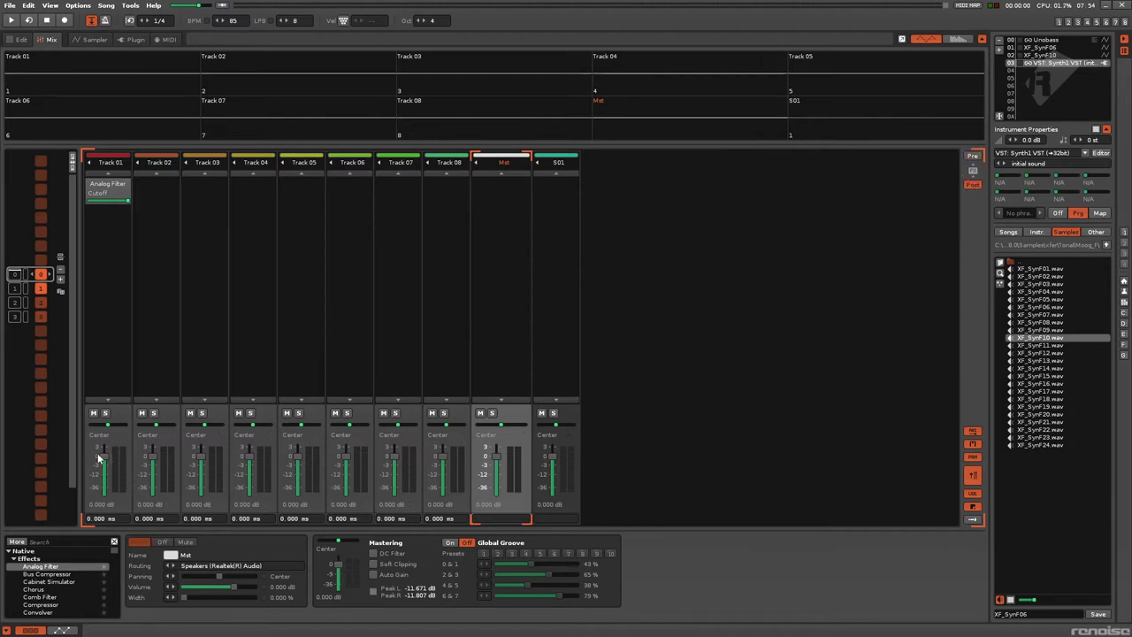
left_click(109, 455)
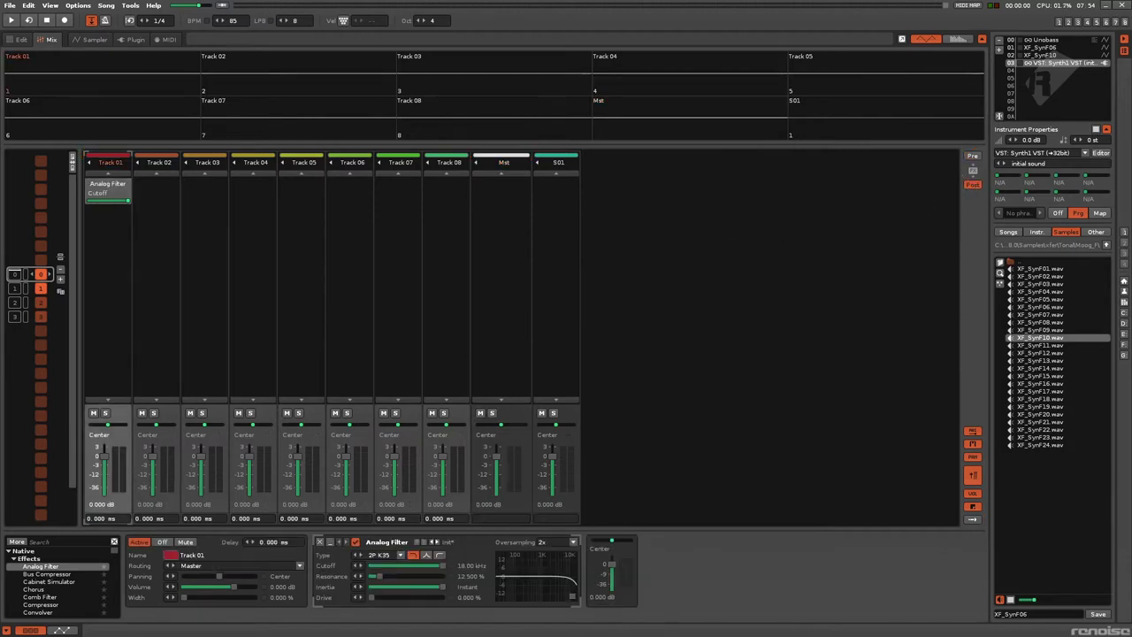
- Toggle the mixer's display options off and back on one by one to see which channel elements each controls
left_click(973, 431)
left_click(973, 432)
left_click(973, 458)
left_click(972, 458)
left_click(975, 475)
left_click(974, 475)
left_click(972, 493)
left_click(973, 493)
left_click(973, 506)
left_click(973, 506)
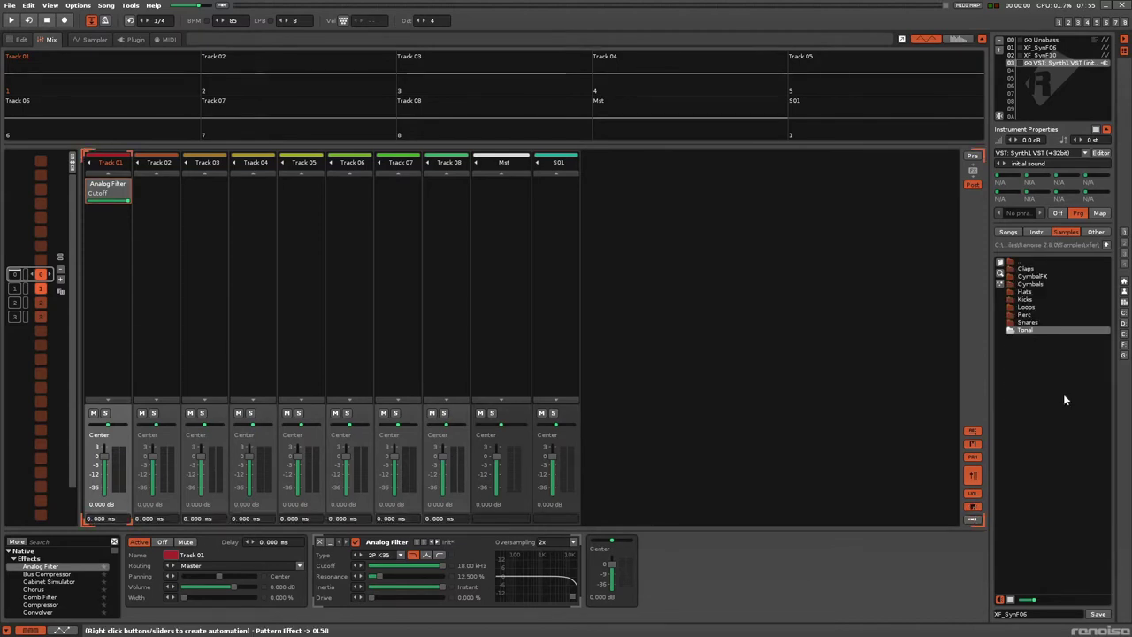
- Switch to the sampler, add an empty sample slot, and load XF_Loop_016.wav into it from the Loops folder
left_click(91, 40)
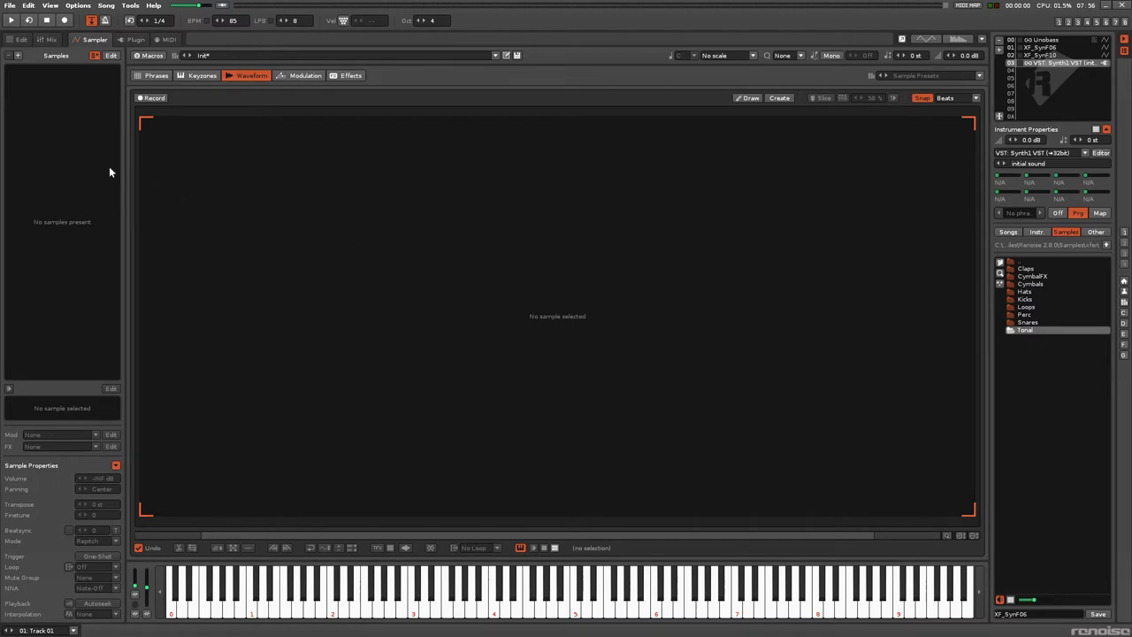
left_click(18, 56)
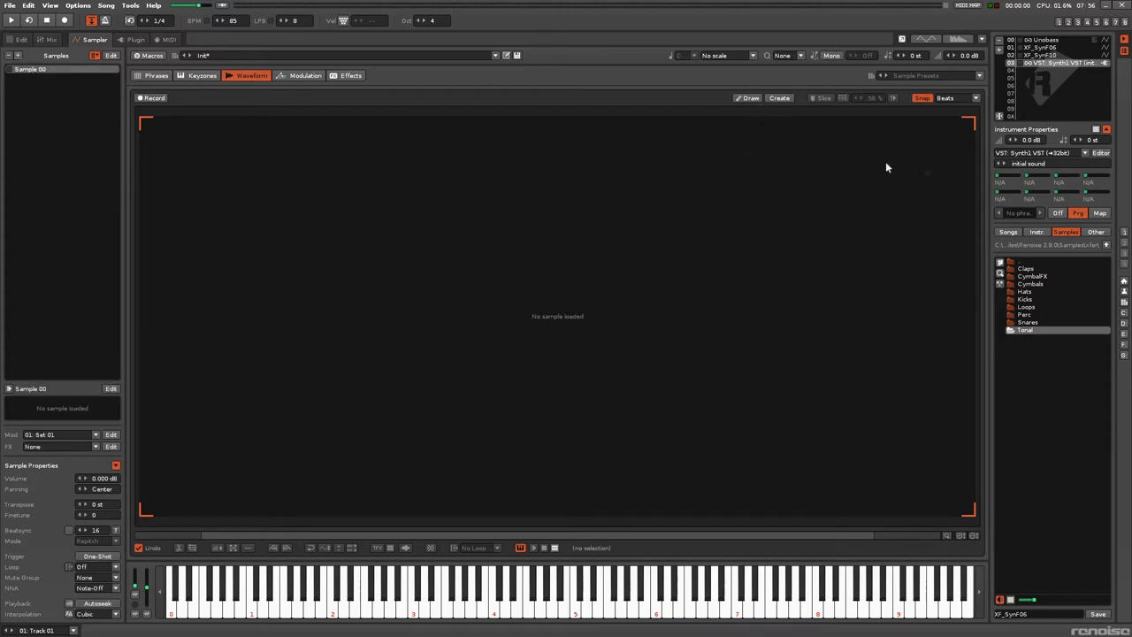
double_click(1033, 310)
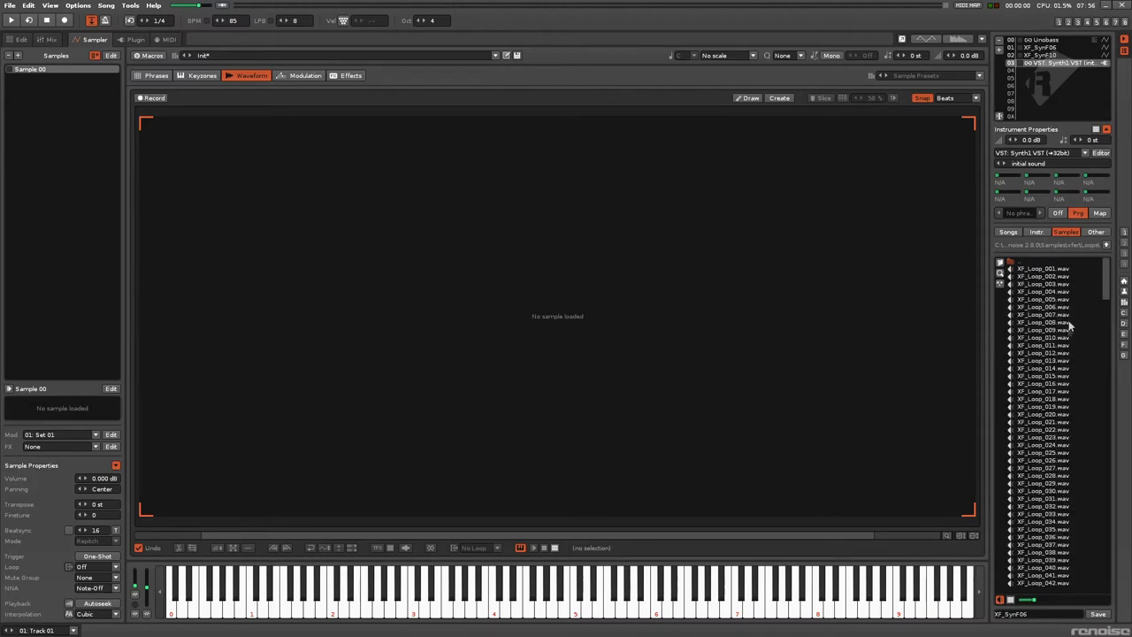
left_click(1068, 387)
left_click_drag(1069, 387, 247, 219)
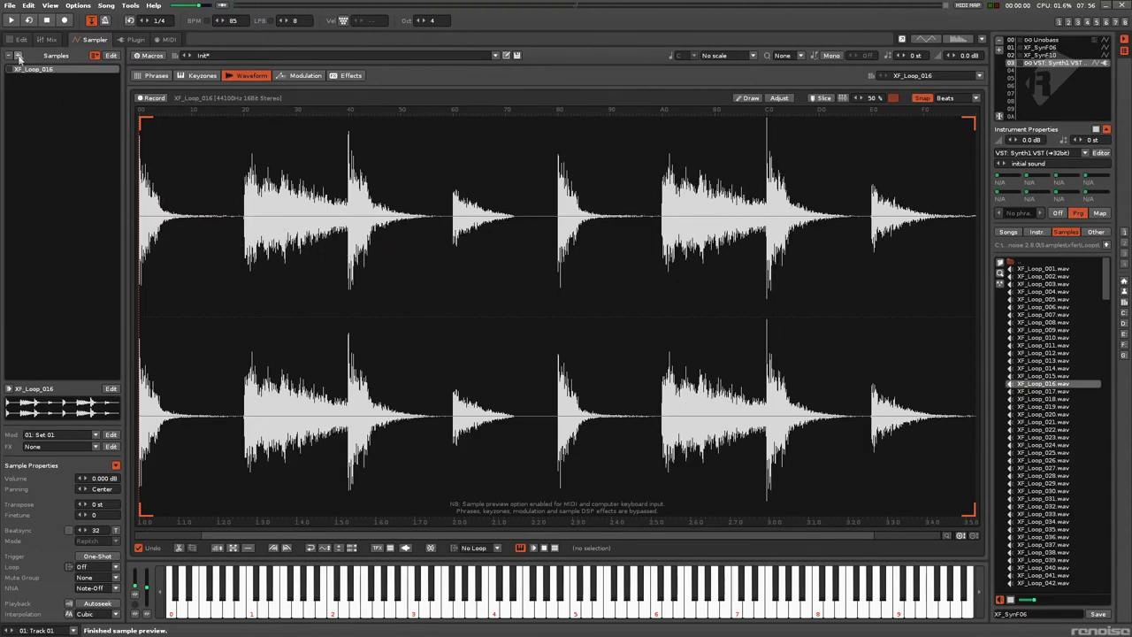
- Add XF_Loop_024.wav and XF_Loop_026.wav to the instrument's sample list
left_click_drag(1048, 444, 50, 130)
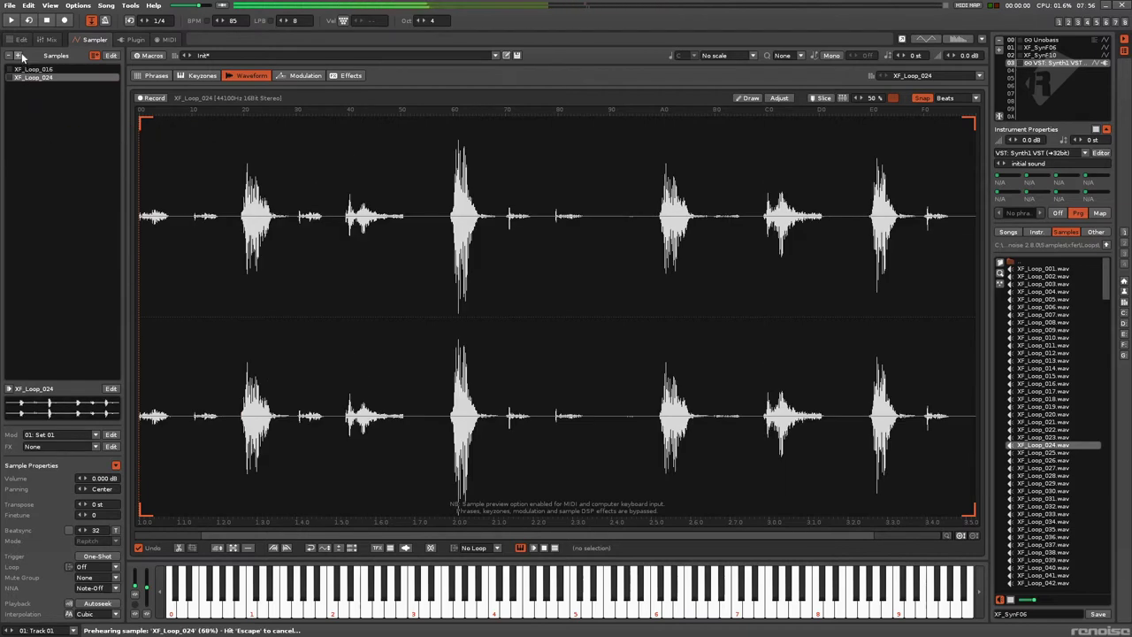
left_click(18, 56)
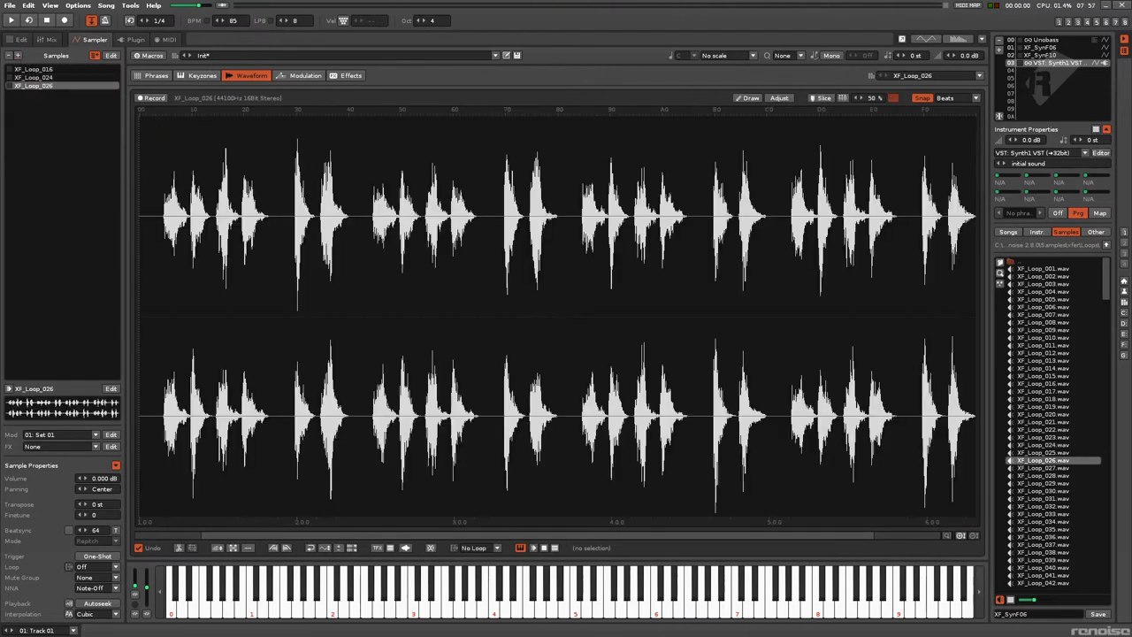
left_click(444, 365)
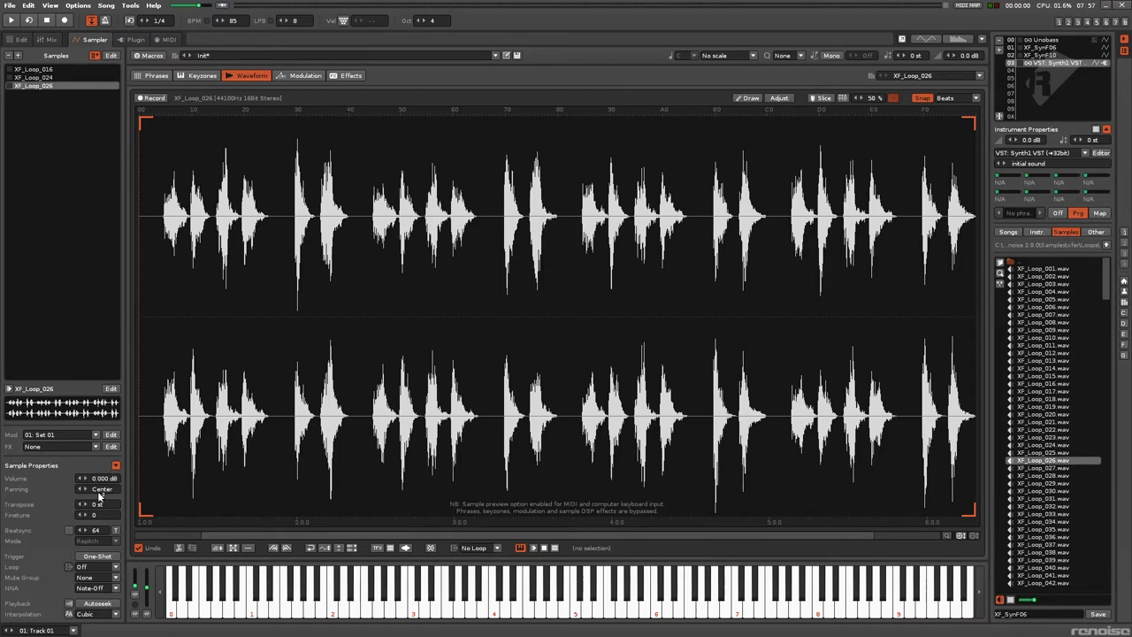
- Try changing the transpose and finetune of XF_Loop_026, and reset the finetune to 0
left_click_drag(95, 504, 94, 486)
scroll(99, 516, "down", 5)
double_click(101, 514)
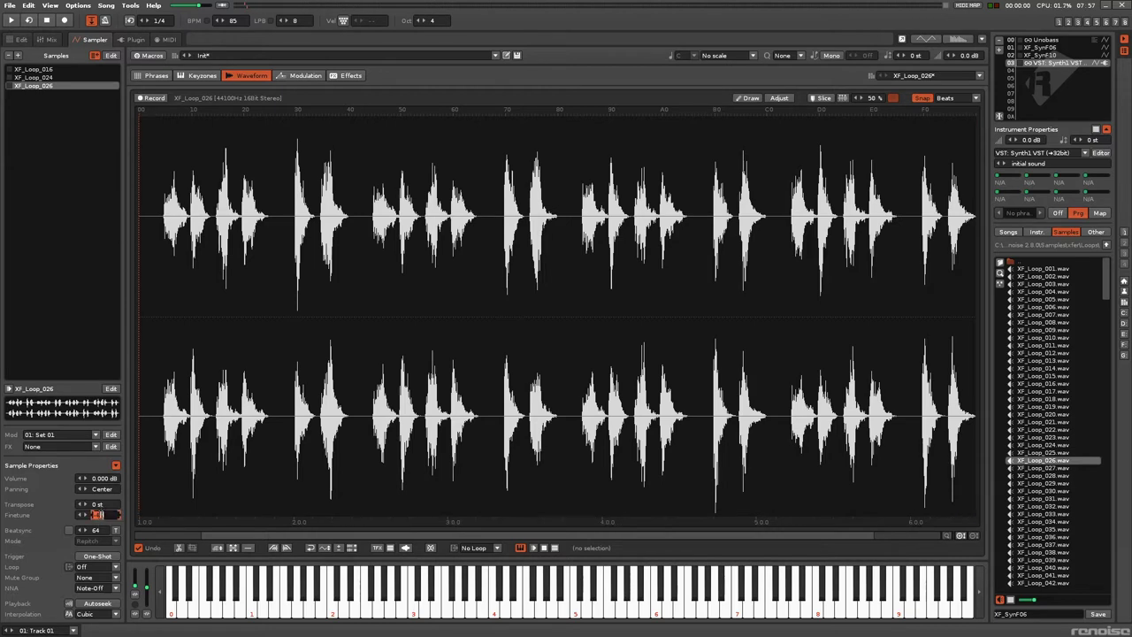
type("0")
key("Return")
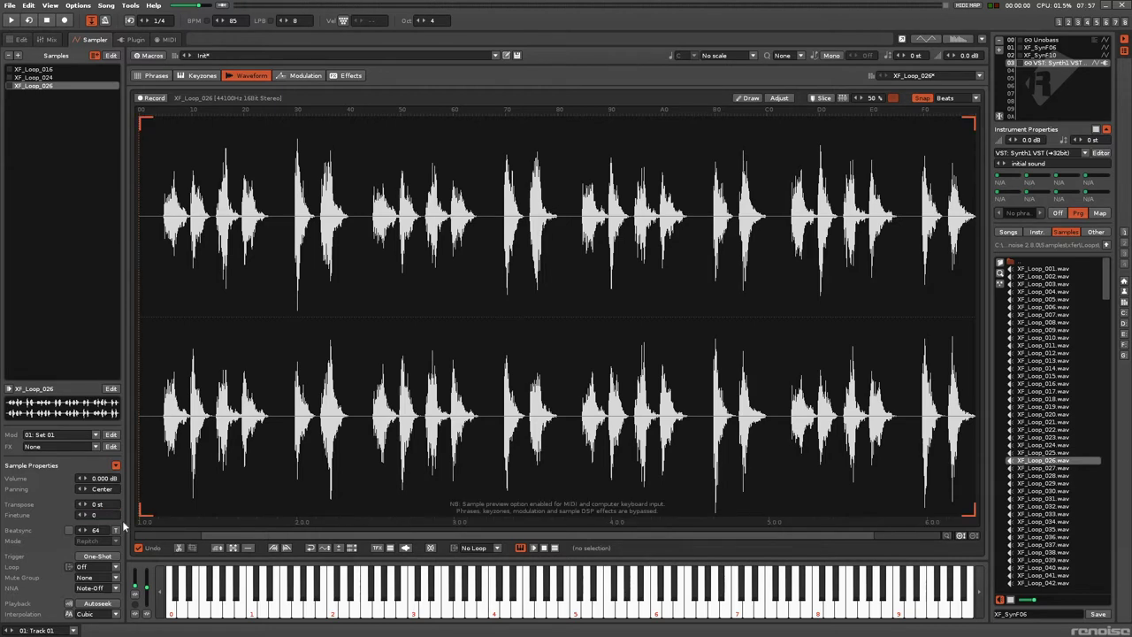
- Enable Beatsync at 64 lines for XF_Loop_026 and raise the song tempo to 130 BPM while playing the sample
left_click(69, 530)
key("z")
key("z")
scroll(238, 23, "down", 1)
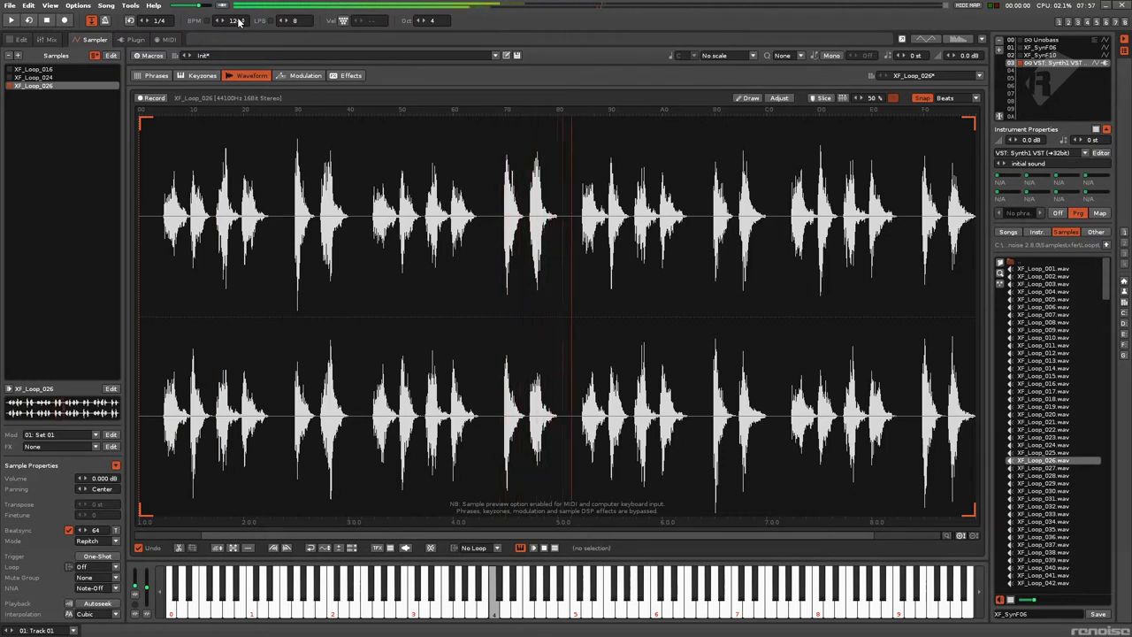
mouse_move(238, 23)
left_mouse_down()
mouse_move(238, 0)
mouse_move(238, 32)
left_mouse_up()
key("z")
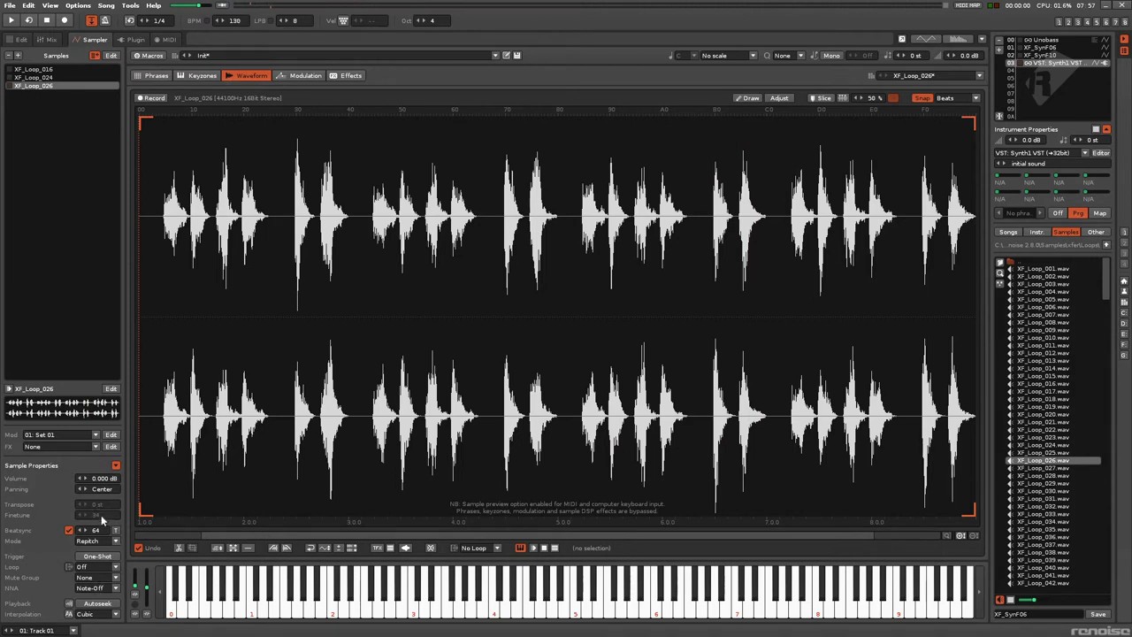
- Compare XF_Loop_026 with Beatsync off and on, view the Beatsync modes, and leave Beatsync disabled
left_click(69, 530)
key("z")
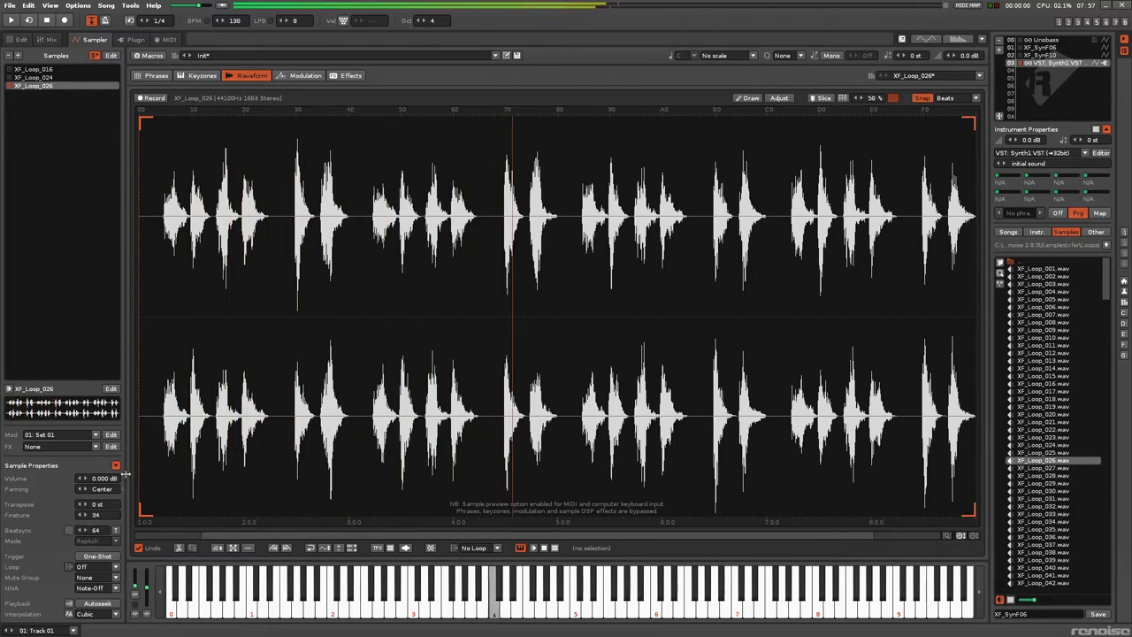
left_click(69, 531)
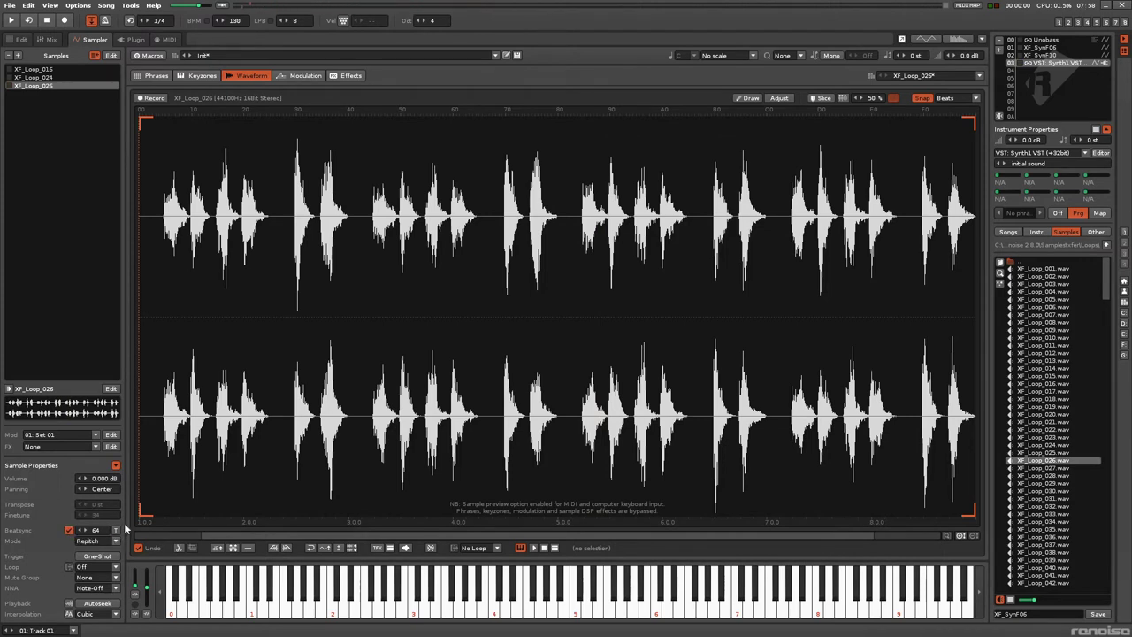
left_click(114, 541)
left_click(114, 543)
left_click(69, 529)
- Set the loop mode of XF_Loop_026 to PingPong and select the first quarter of its waveform
scroll(92, 566, "down", 2)
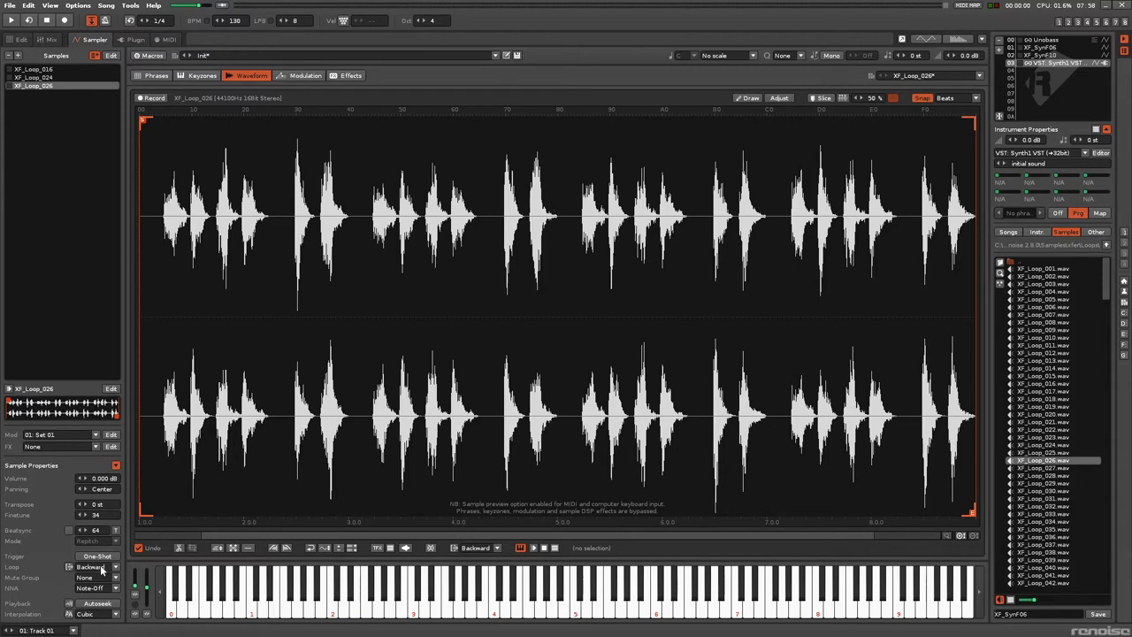
scroll(101, 570, "down", 1)
left_click(324, 221)
left_click_drag(324, 221, 26, 232)
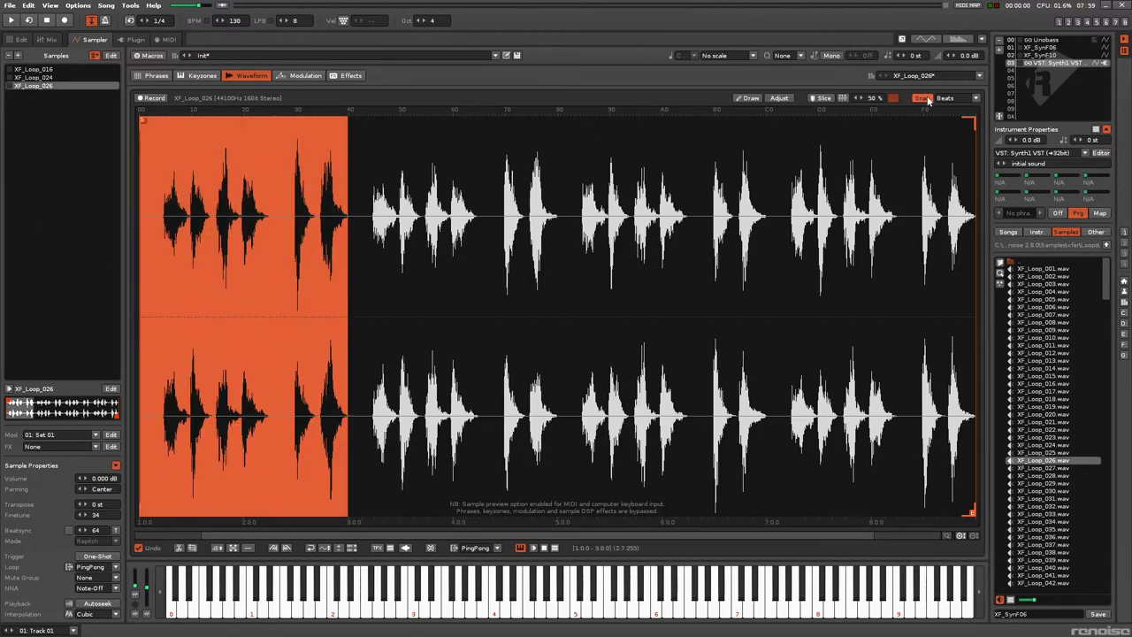
- Turn off snapping and delete most of the XF_Loop_026 waveform, keeping only a very short fragment
left_click(517, 213)
left_click_drag(297, 228, 973, 221)
key("Delete")
key("Delete")
left_click(151, 339)
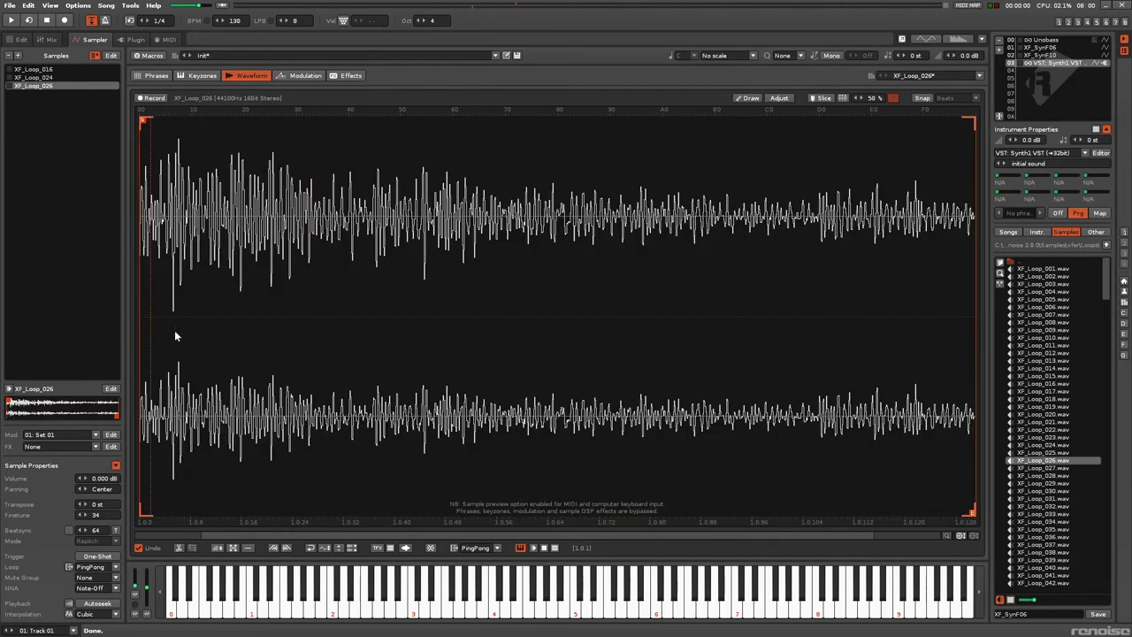
- Turn on automatic fading for XF_Loop_026, audition it, and fade out the very end of its waveform
left_click(143, 330)
left_click(221, 360)
left_click(69, 603)
key("z")
left_click_drag(975, 289, 963, 289)
left_click(286, 547)
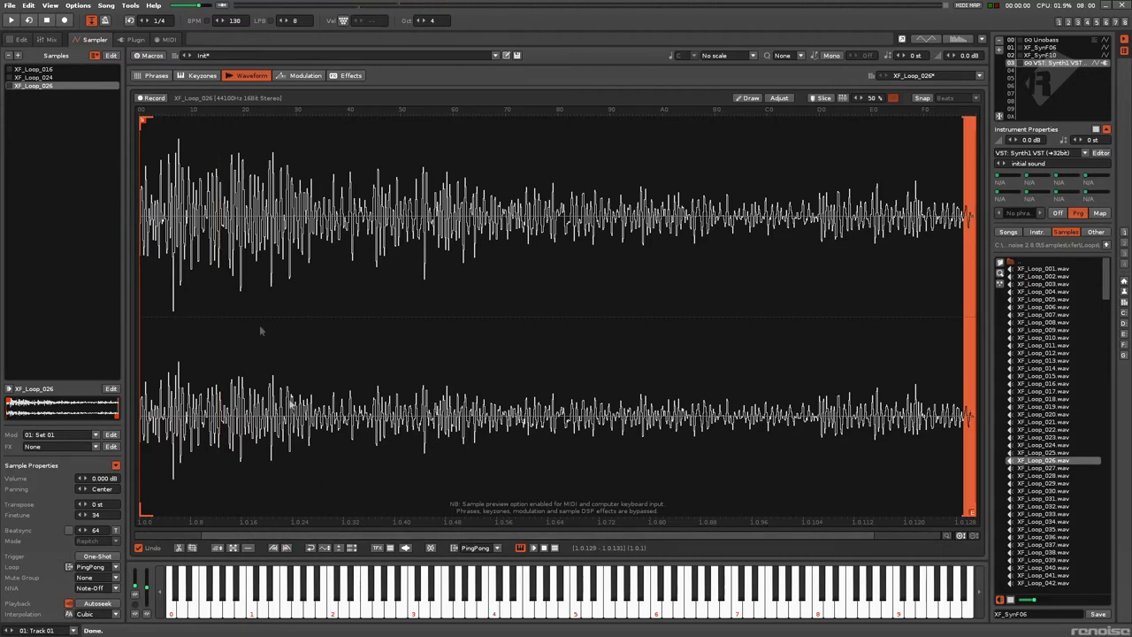
- Select the very start of the XF_Loop_026 waveform, clear the selection, and audition the sample again
left_click_drag(159, 231, 105, 229)
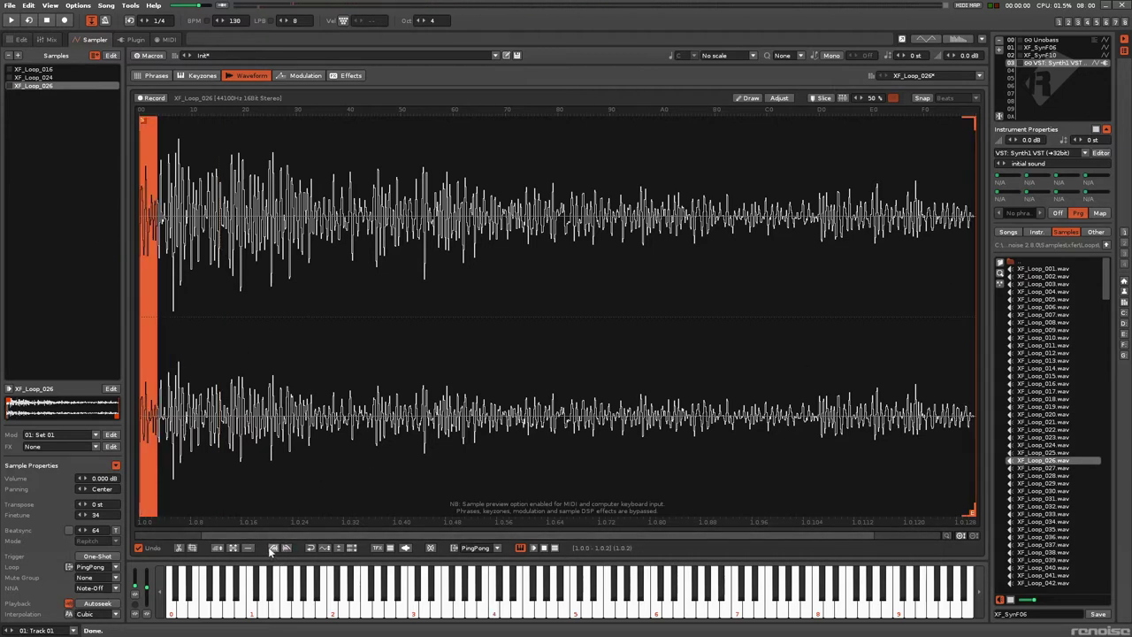
key("z")
left_click(192, 334)
key("z")
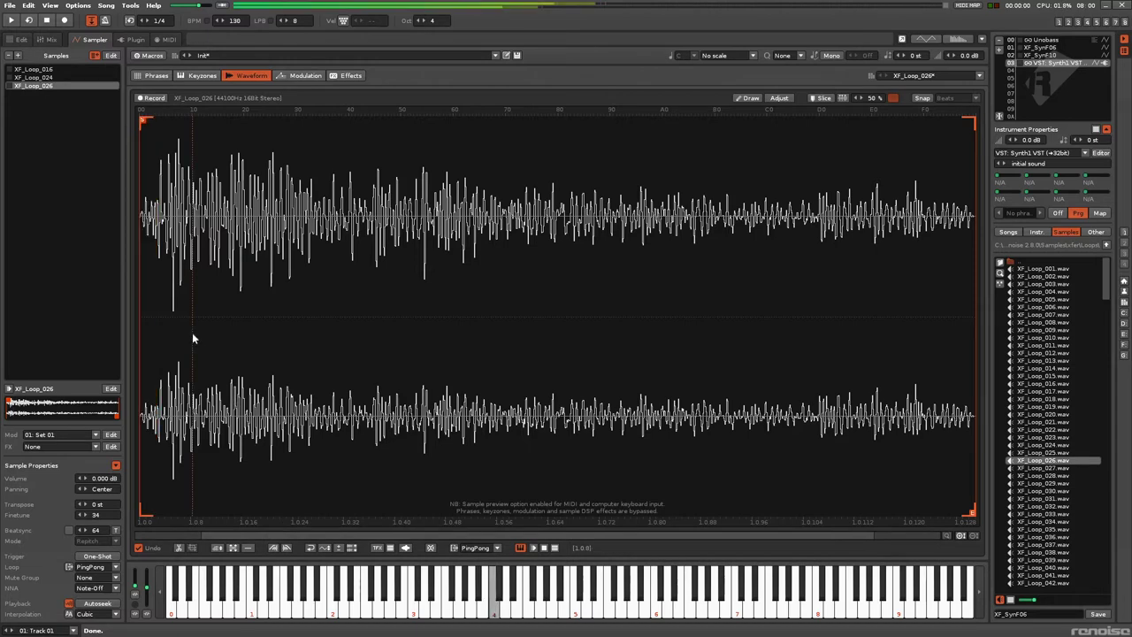
scroll(465, 203, "up", 10)
scroll(458, 222, "down", 10)
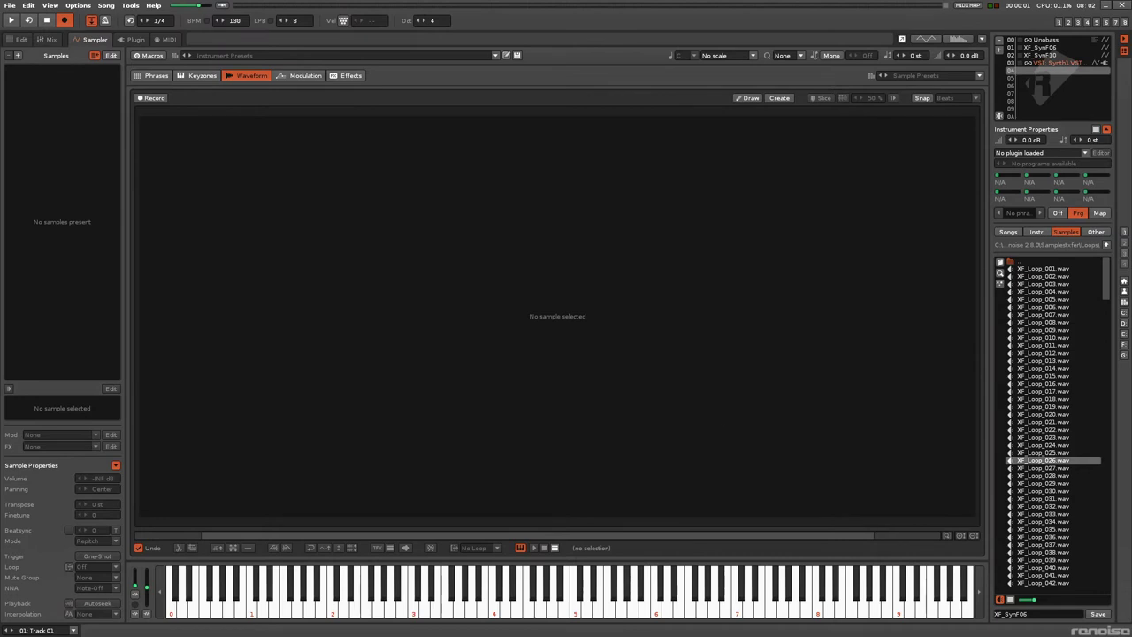
- Load XF_Loop_028 into empty instrument slot 04 and enter a C-4 note for it on line 00 of Track 01
left_click(505, 442)
left_click_drag(1066, 471, 434, 265)
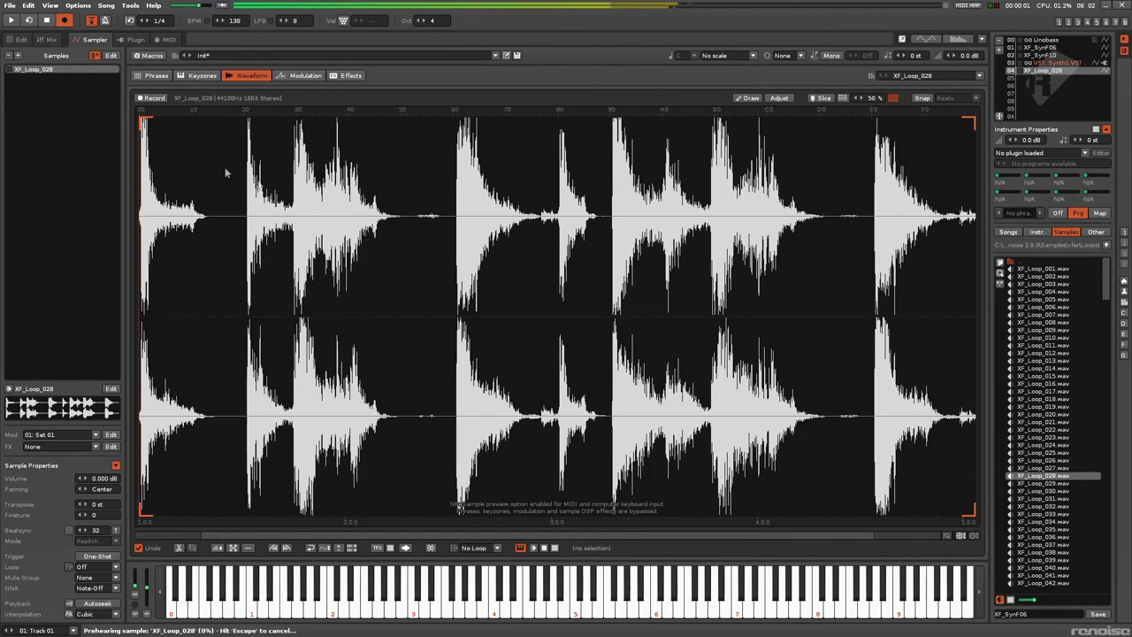
left_click(20, 39)
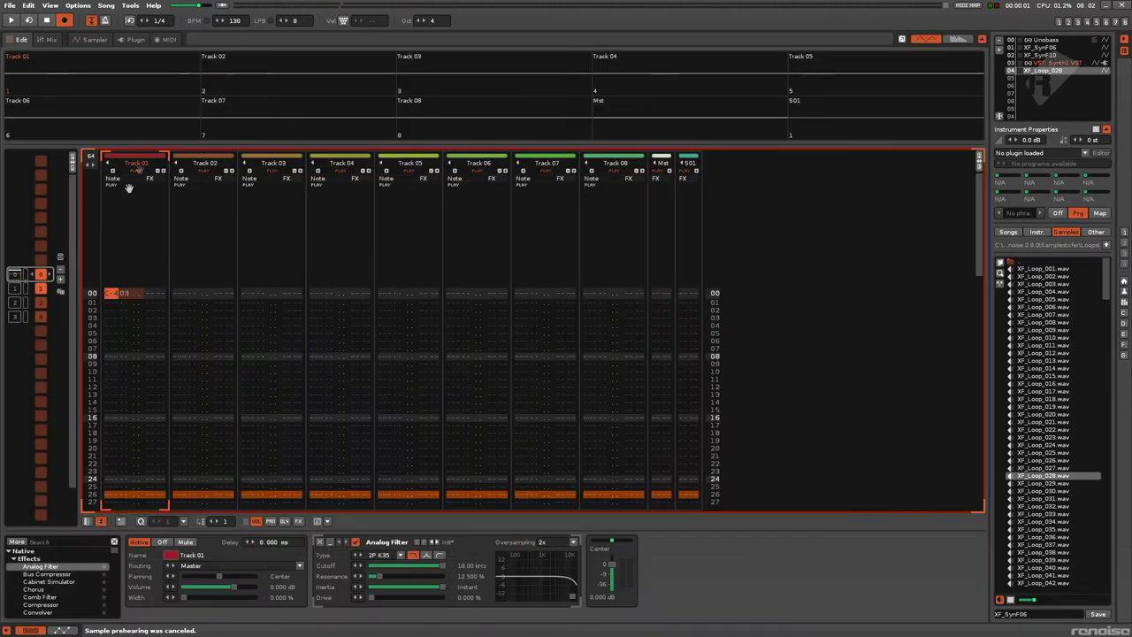
key("z")
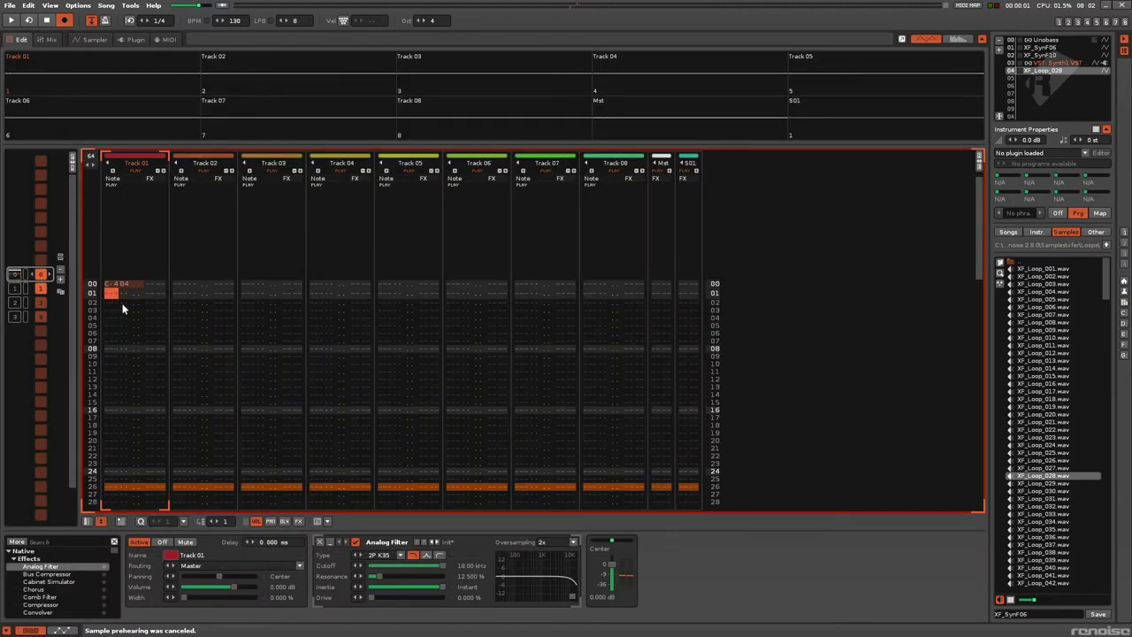
- Enable Autoseek for XF_Loop_028 and play the pattern from a line in its middle
key("space")
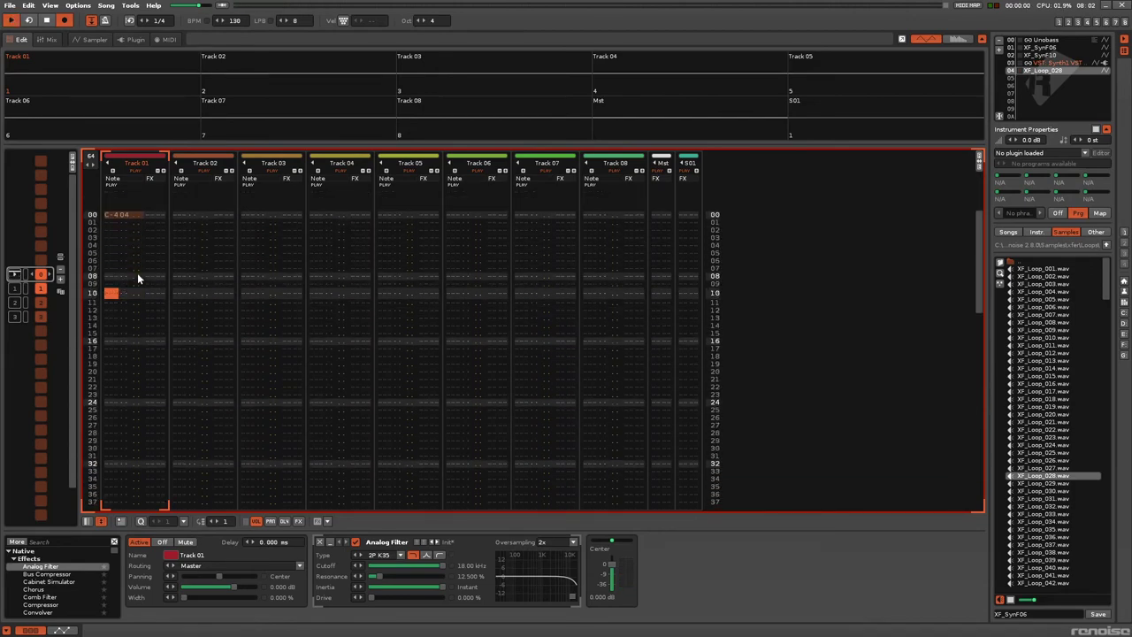
left_click(104, 41)
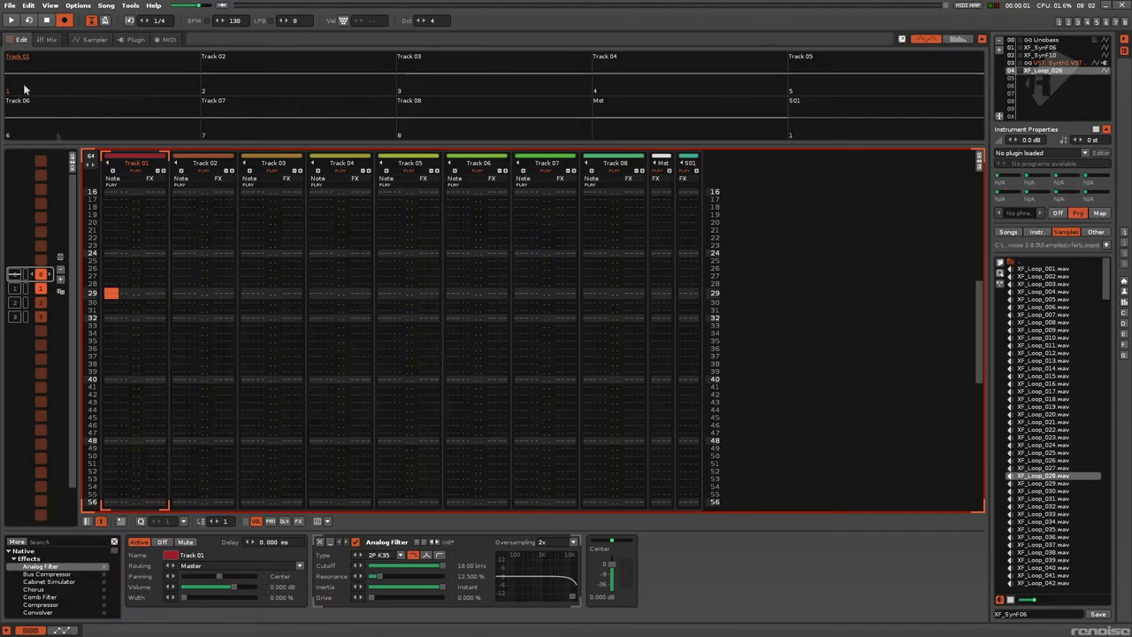
left_click(18, 40)
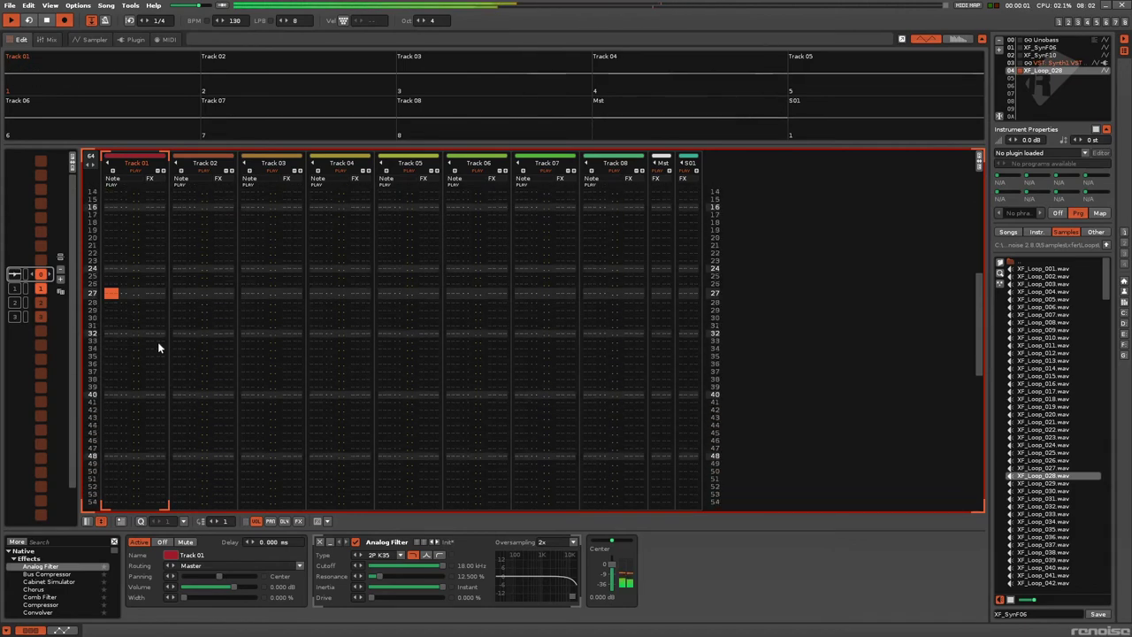
key("space")
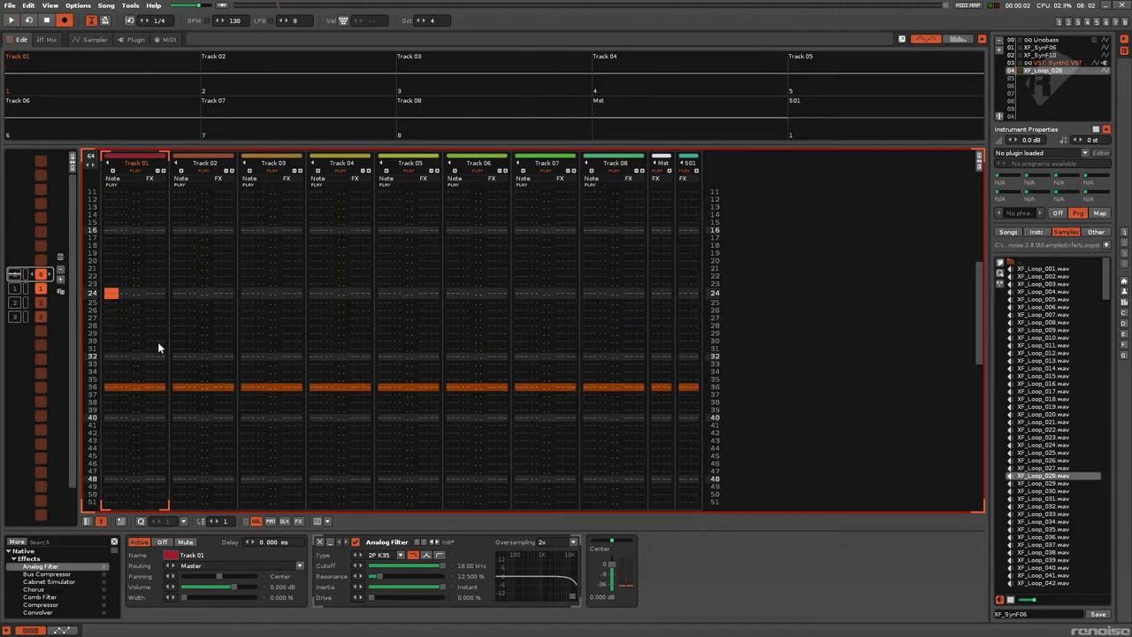
scroll(155, 313, "up", 4)
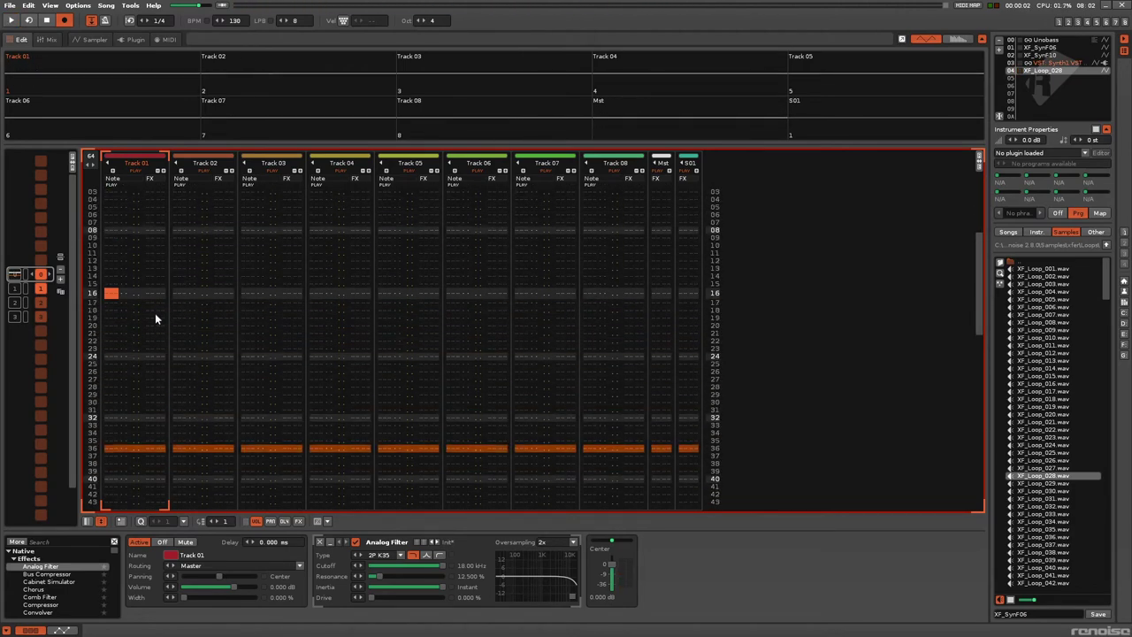
- View the phrase editor and the keyzones of the XF_Loop_028 instrument
left_click(92, 39)
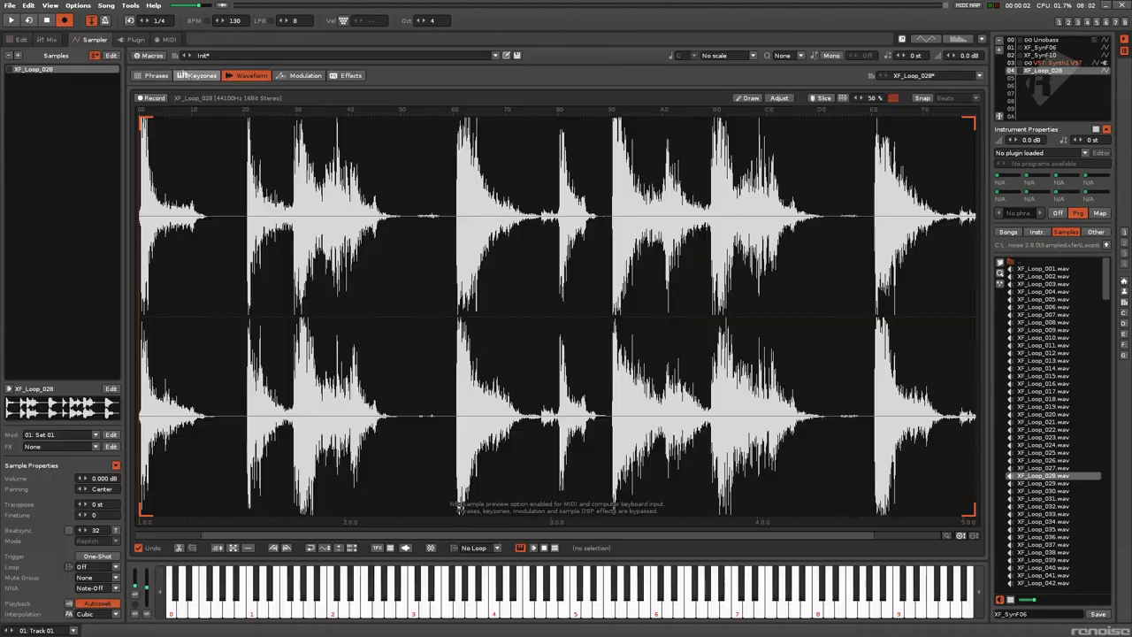
left_click(152, 76)
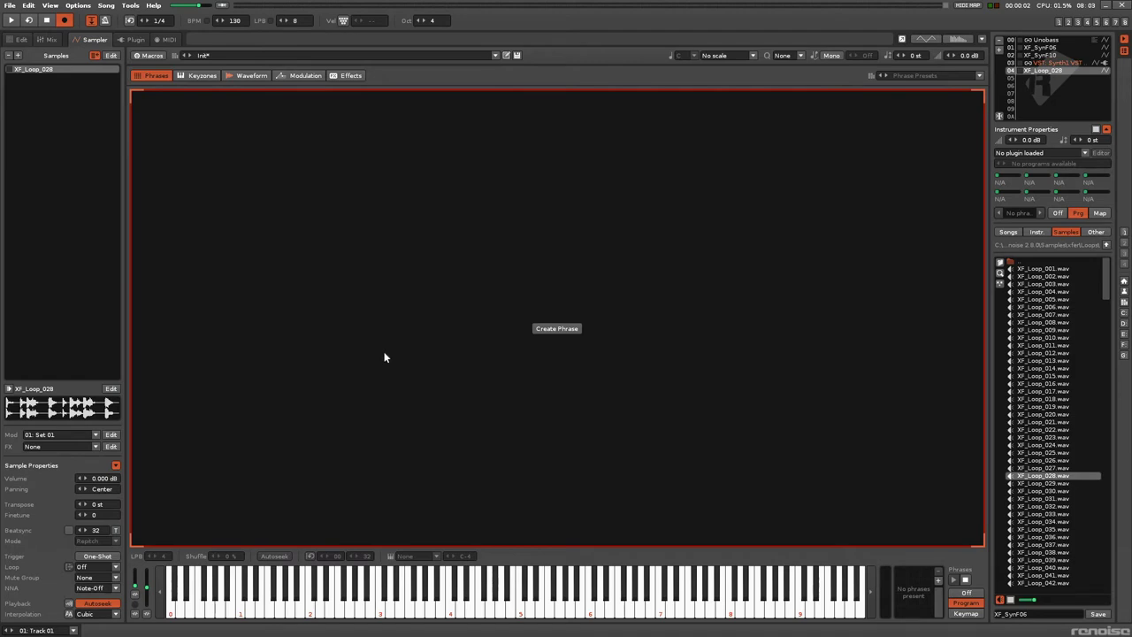
left_click(201, 76)
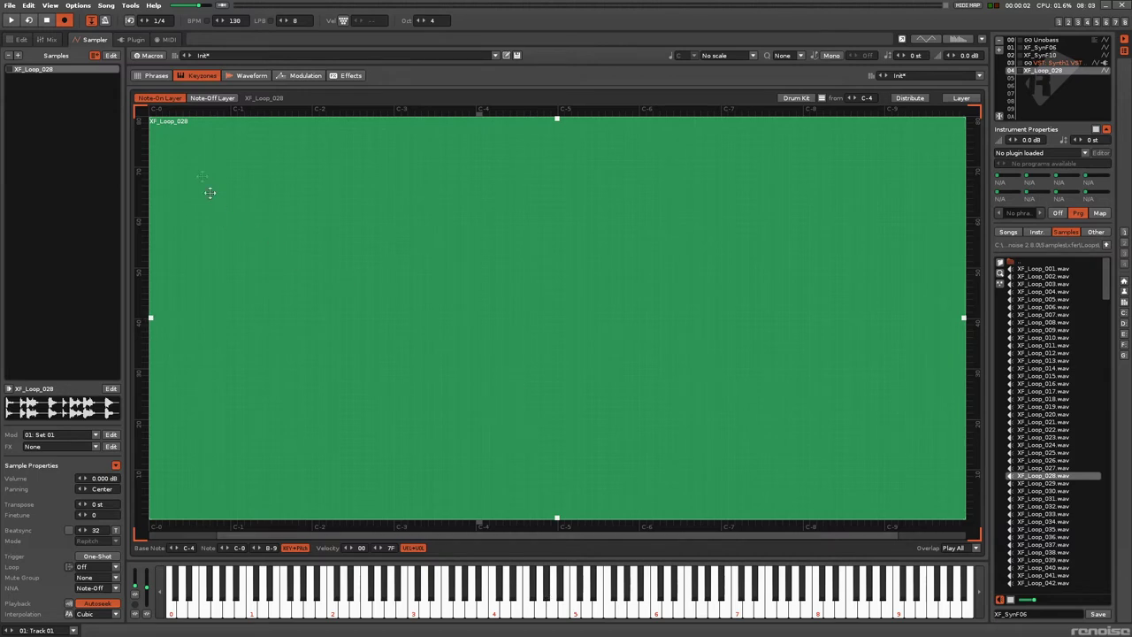
- Add XF_Loop_020, XF_Loop_011 and XF_Loop_009 to the instrument's sample list
left_click_drag(1062, 416, 47, 159)
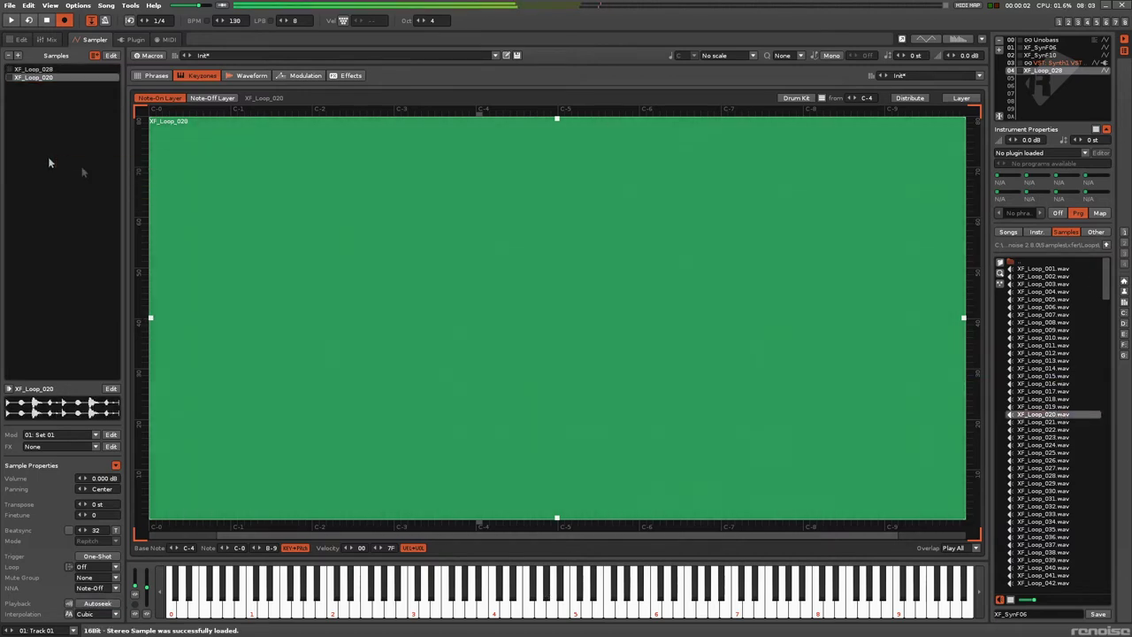
left_click_drag(1039, 347, 70, 150)
left_click_drag(1075, 331, 71, 152)
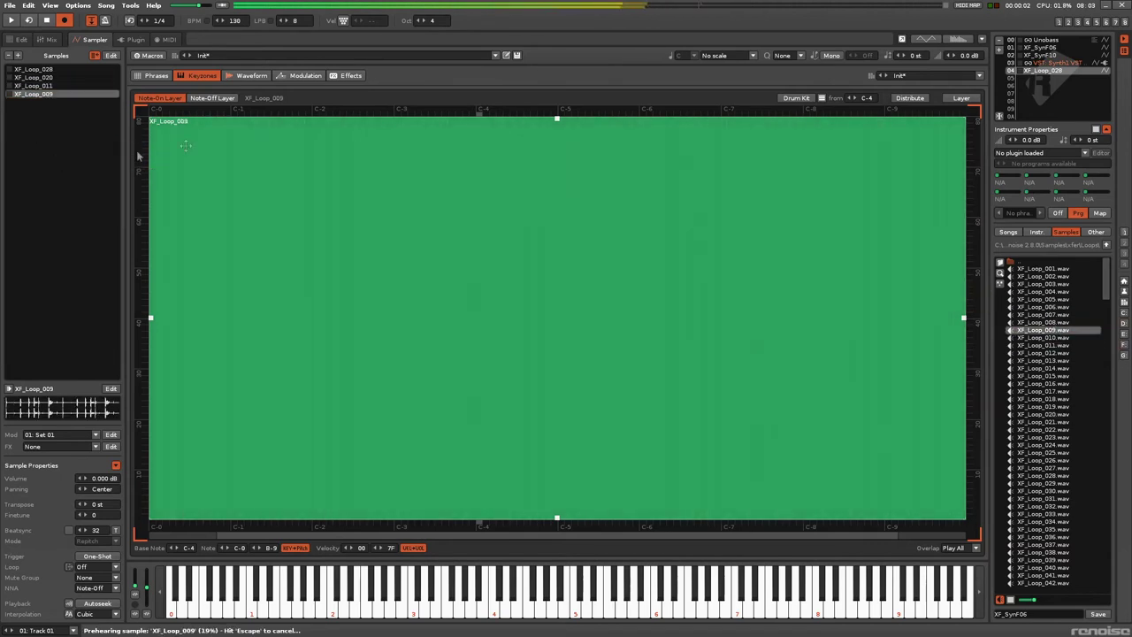
- Map the four loops as a Drum Kit on consecutive keys from C-4 and play each one
left_click(796, 97)
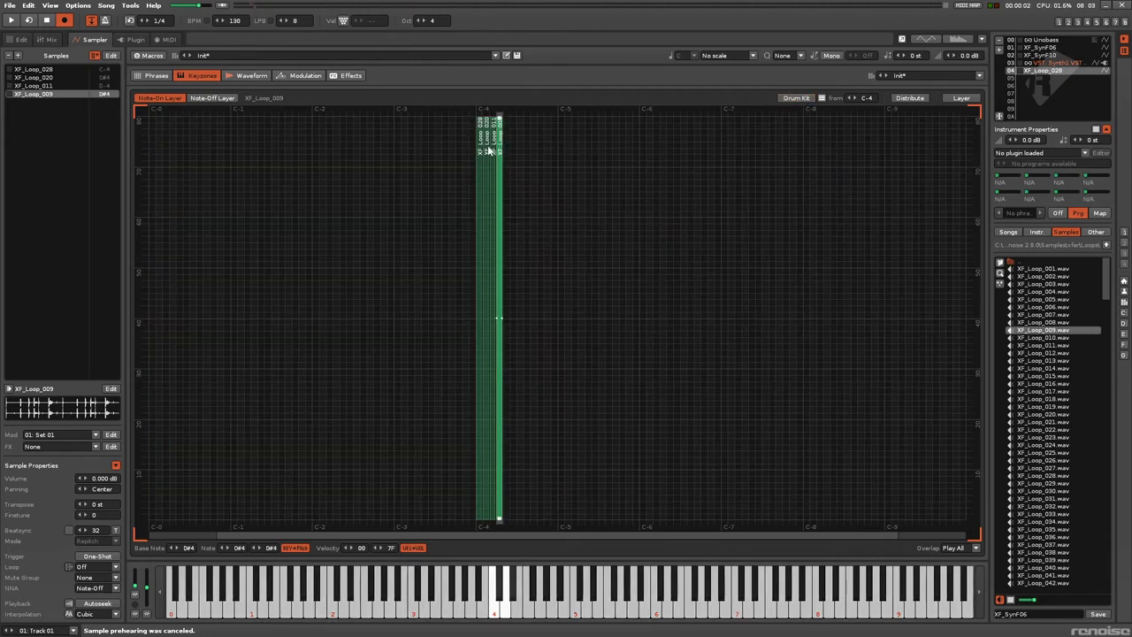
key("z")
key("s")
key("x")
key("d")
- Distribute the four loops evenly across the whole keyboard and audition them in different octaves
left_click(911, 98)
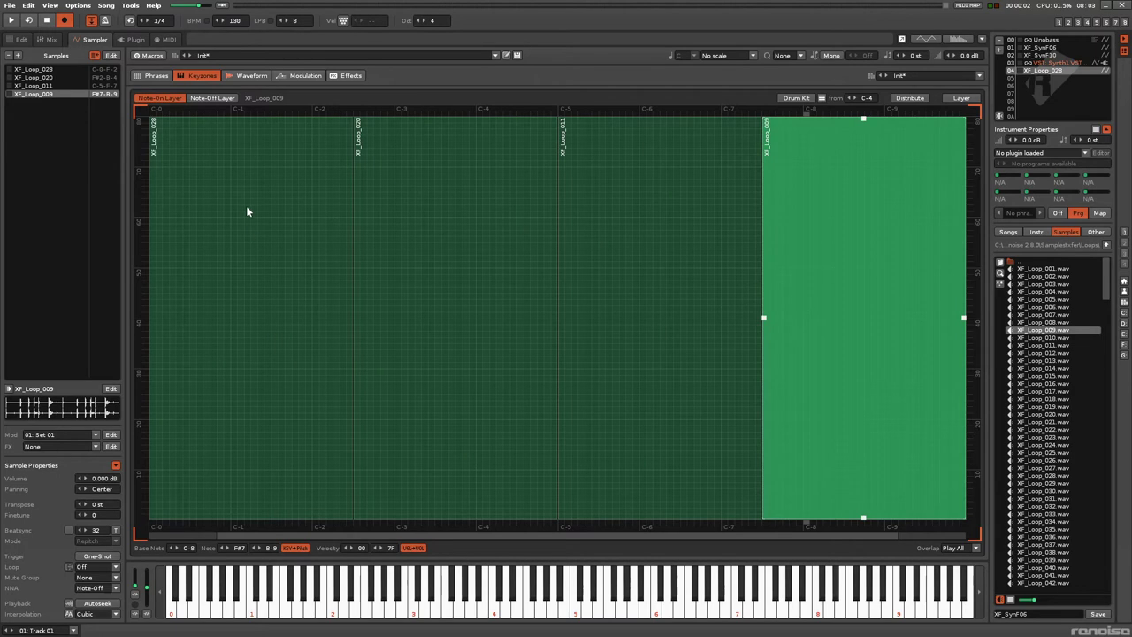
key("z")
key("z")
key("q")
key("q")
key("z")
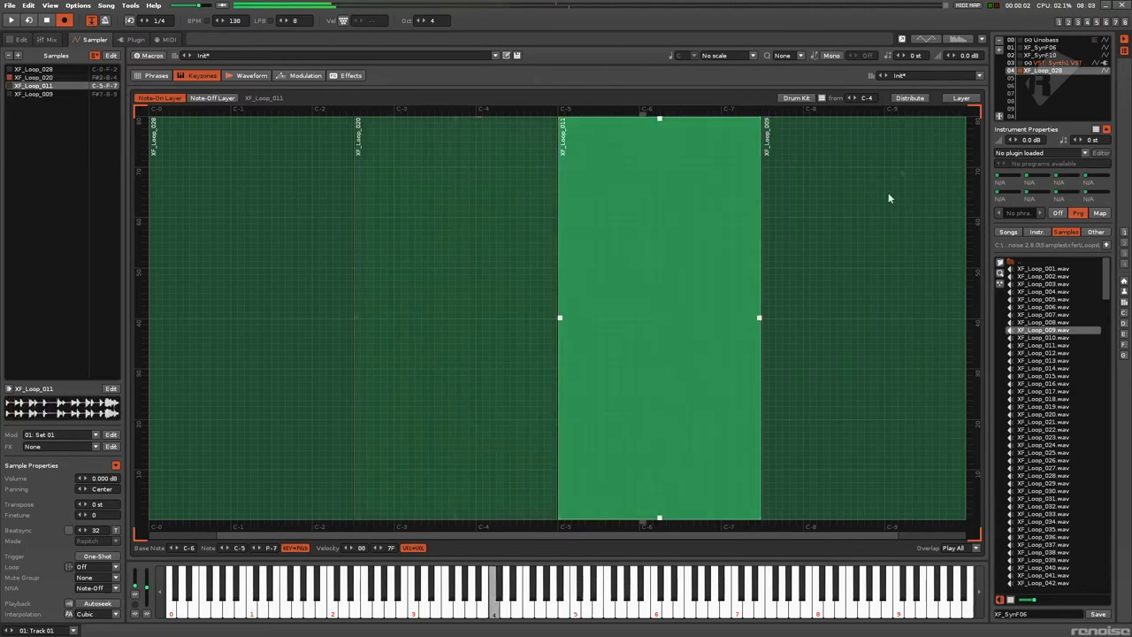
- Layer all four loops across the full key range and open the waveform editor
left_click(961, 98)
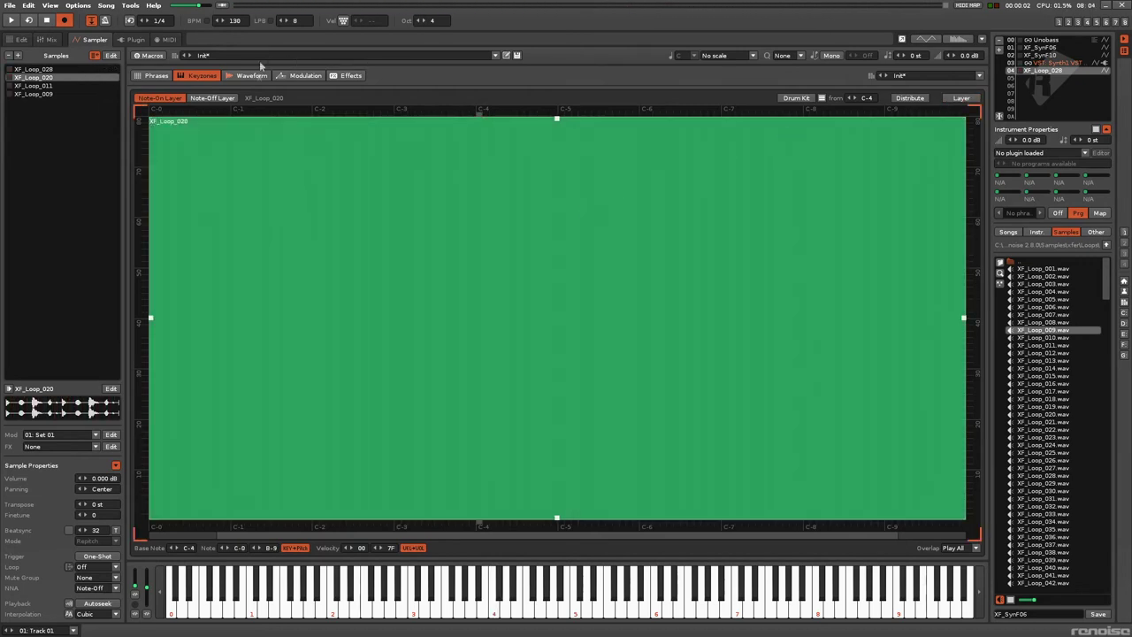
mouse_move(964, 318)
left_mouse_down()
mouse_move(760, 296)
mouse_move(966, 301)
left_mouse_up()
left_click(248, 76)
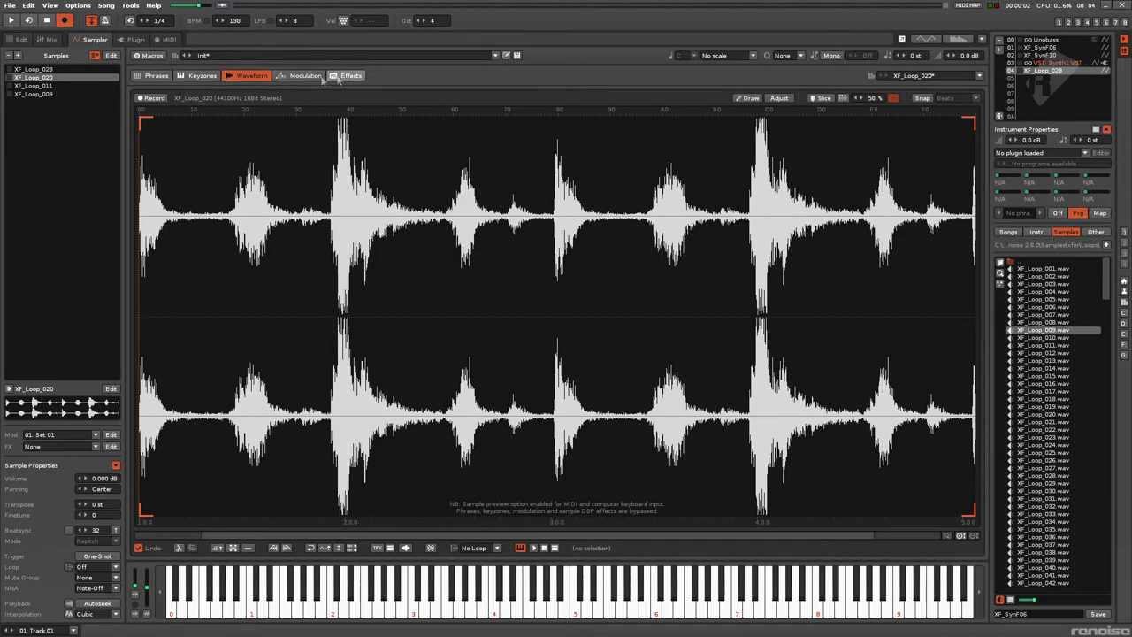
- Delete XF_Loop_028, XF_Loop_011 and XF_Loop_009 from the instrument, keeping only XF_Loop_020
left_click(43, 70)
left_click(9, 56)
left_click(34, 77)
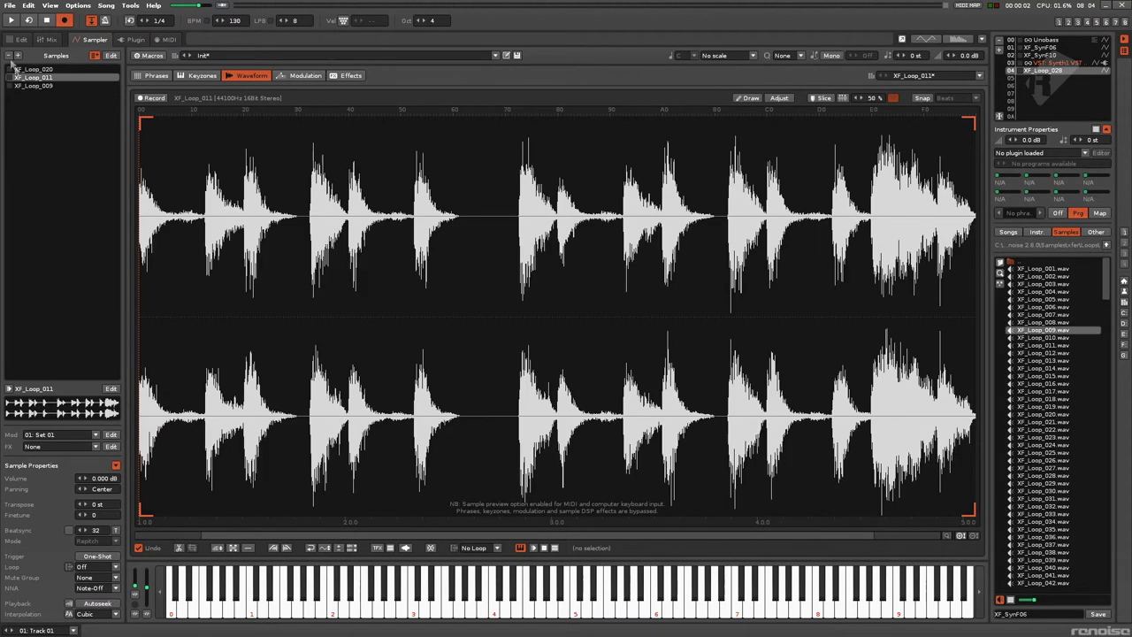
left_click(8, 54)
left_click(8, 55)
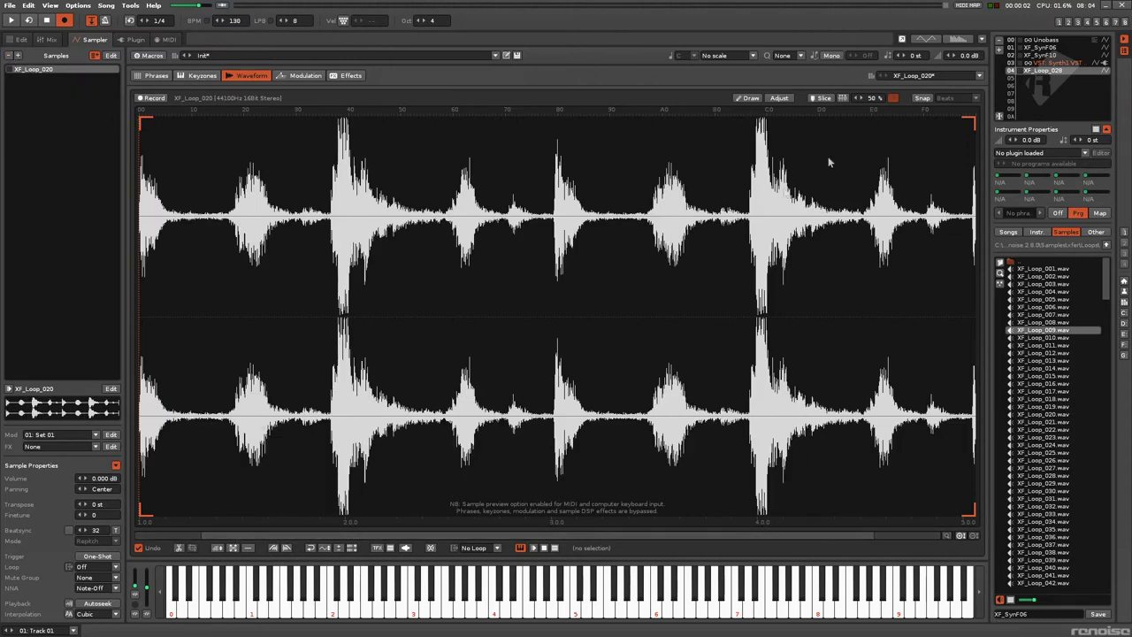
- Turn on slicing for XF_Loop_020 and place the first slice marker at the very start of the waveform
left_click(821, 98)
scroll(135, 156, "up", 4)
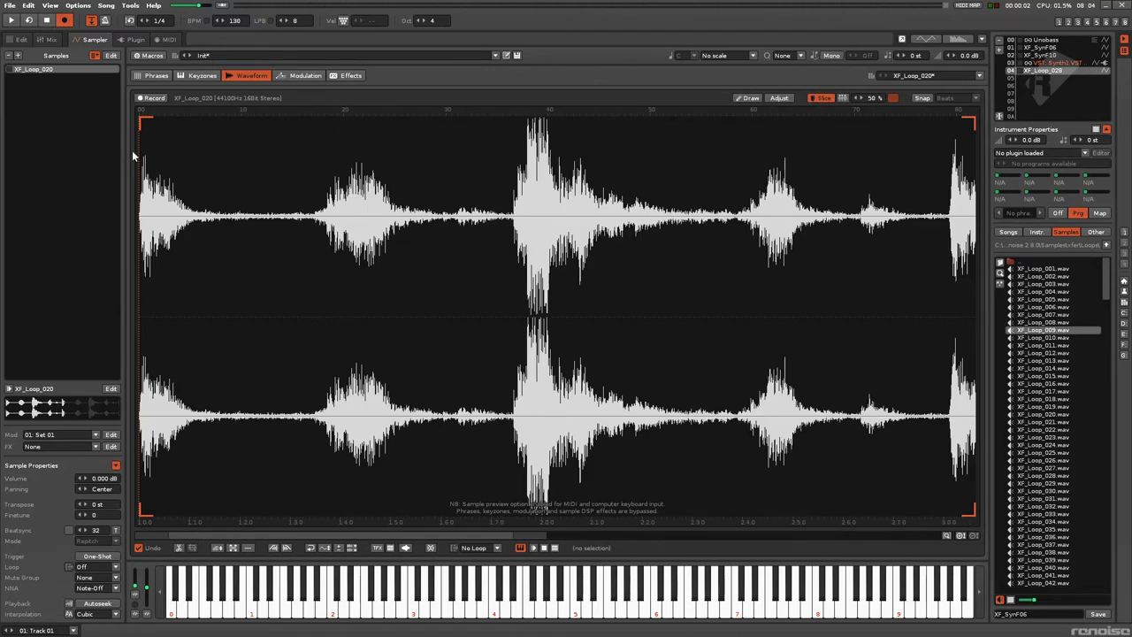
double_click(134, 152)
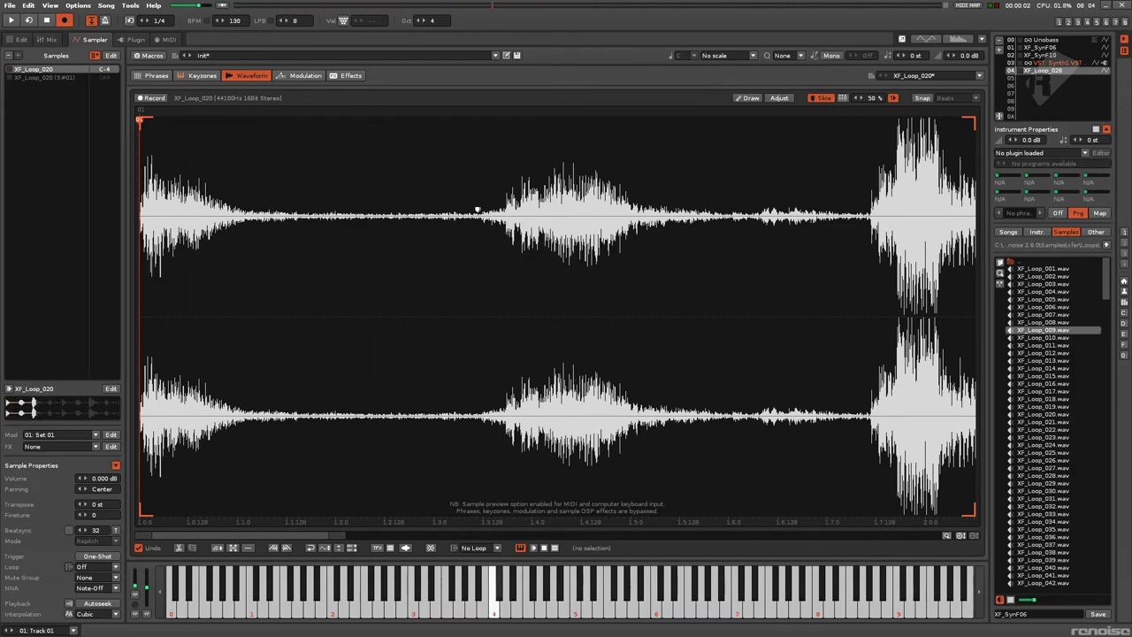
- Place a second slice marker just before the second hit of XF_Loop_020 and check the slices' keyzone mapping
scroll(477, 210, "up", 10)
scroll(462, 208, "up", 2)
left_click(677, 200)
scroll(649, 257, "down", 8)
scroll(677, 218, "up", 10)
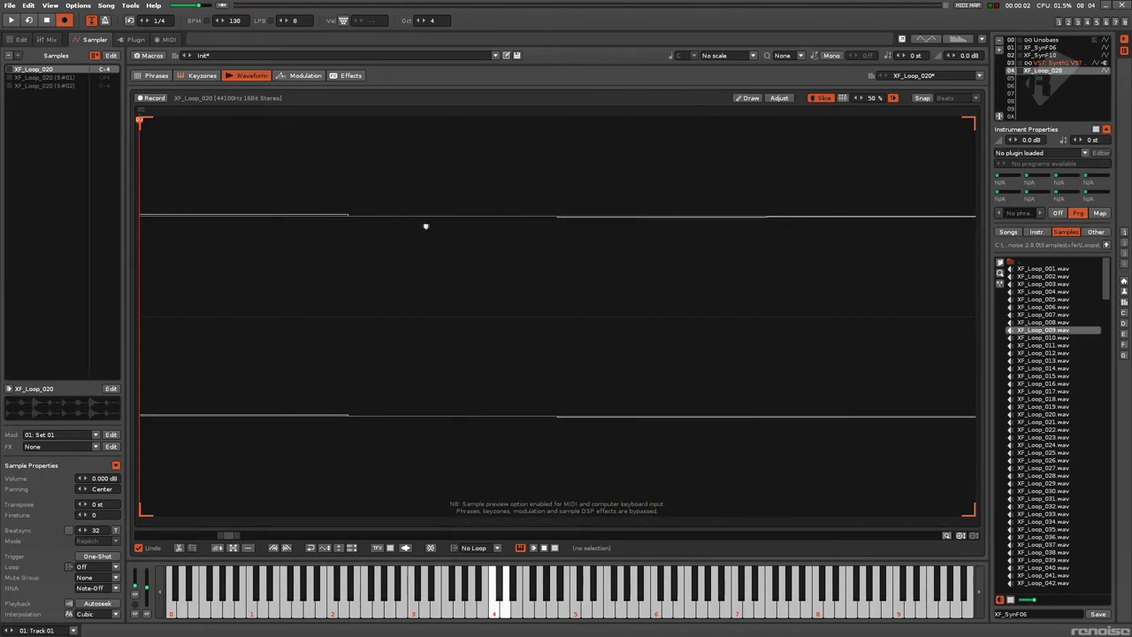
scroll(555, 300, "down", 12)
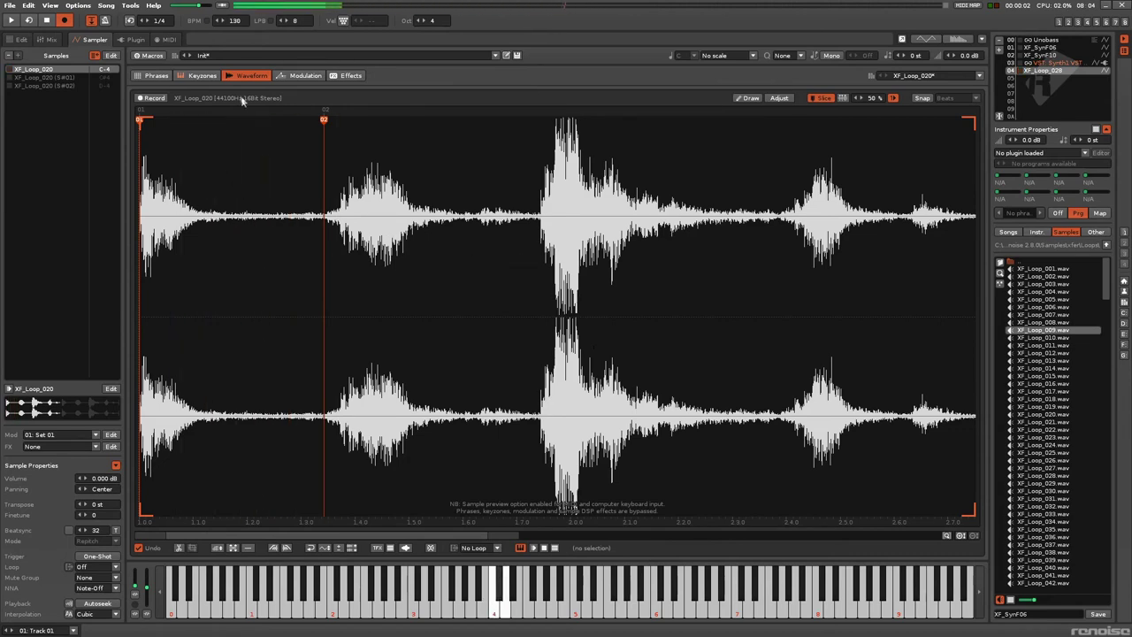
left_click(202, 75)
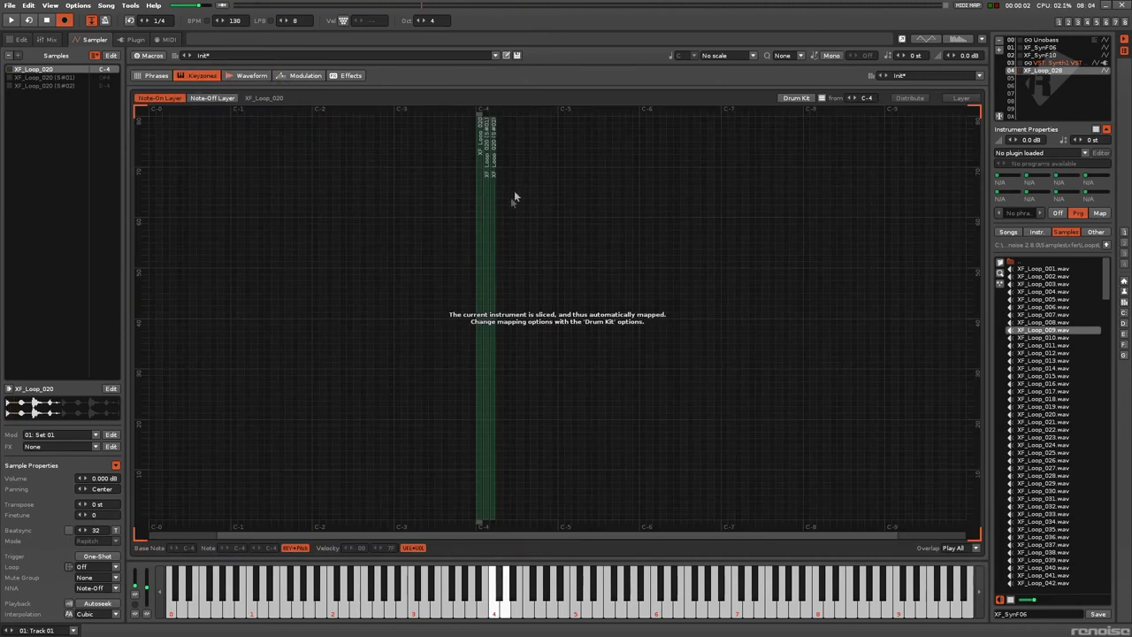
left_click(250, 75)
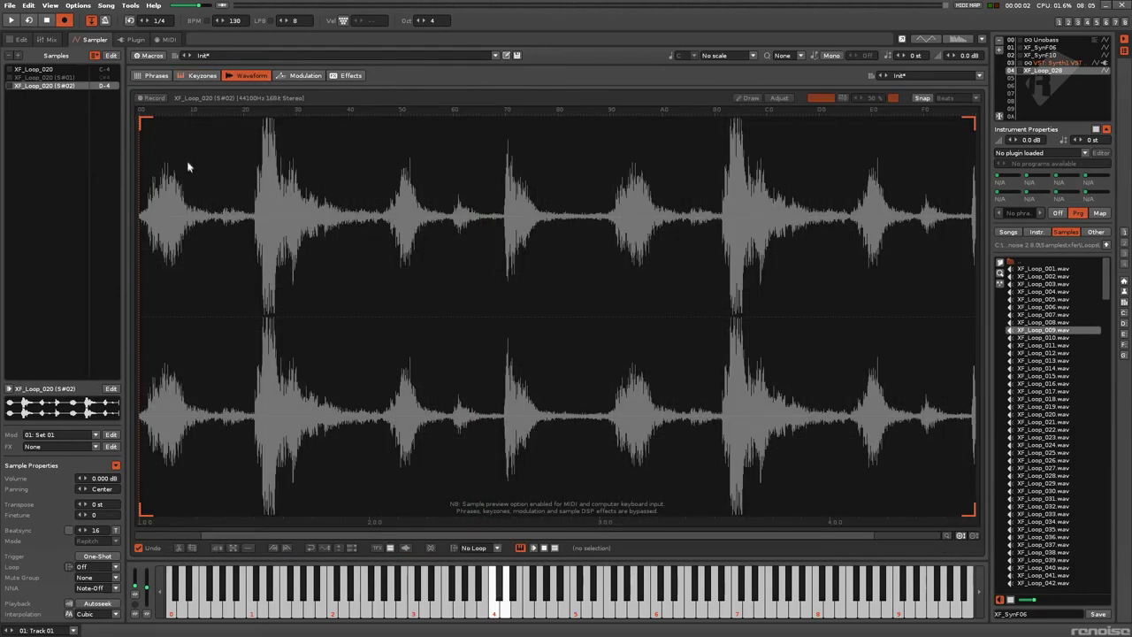
- Return to the full XF_Loop_020 sample and place a third slice marker in the quiet stretch before the loud hit
double_click(523, 144)
scroll(481, 205, "up", 8)
scroll(475, 207, "up", 3)
left_click(454, 206)
scroll(514, 203, "down", 3)
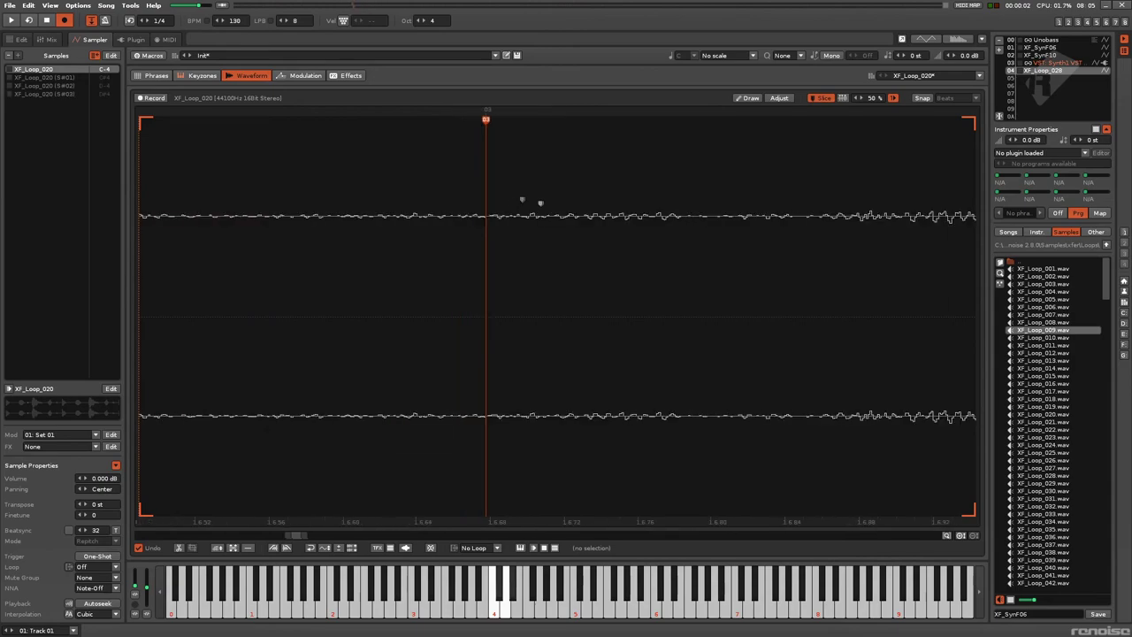
scroll(844, 177, "down", 5)
scroll(947, 212, "down", 3)
- Place a fourth slice marker just before the loud hit and a fifth just before the following swell in XF_Loop_020
scroll(947, 212, "up", 10)
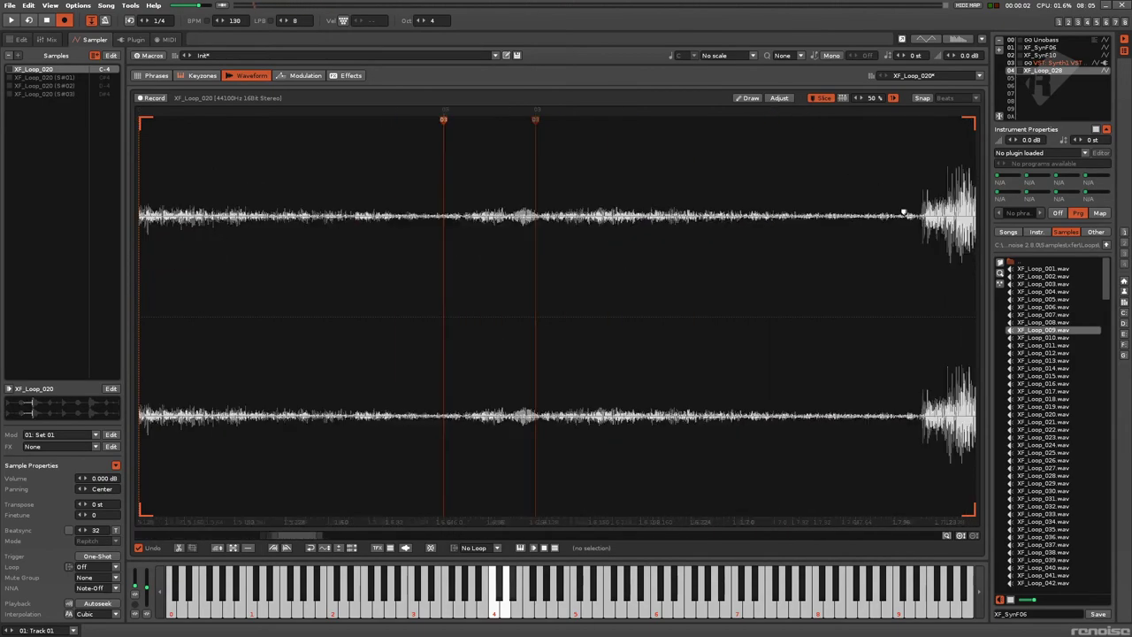
double_click(818, 205)
scroll(824, 197, "down", 6)
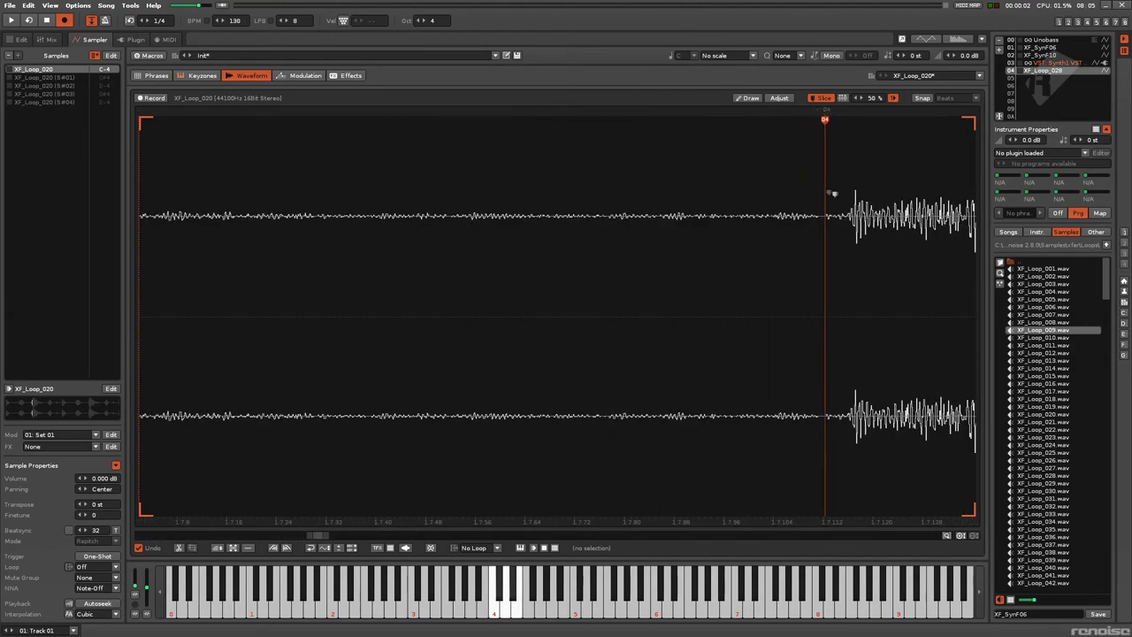
scroll(428, 205, "up", 10)
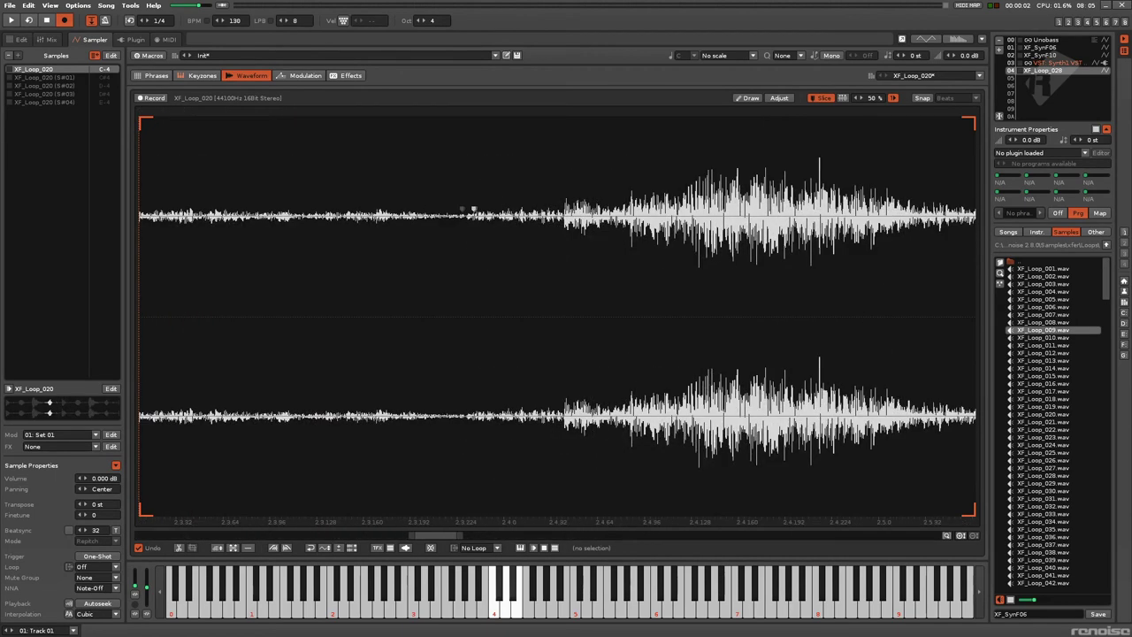
scroll(537, 205, "up", 3)
double_click(540, 206)
scroll(447, 540, "down", 6)
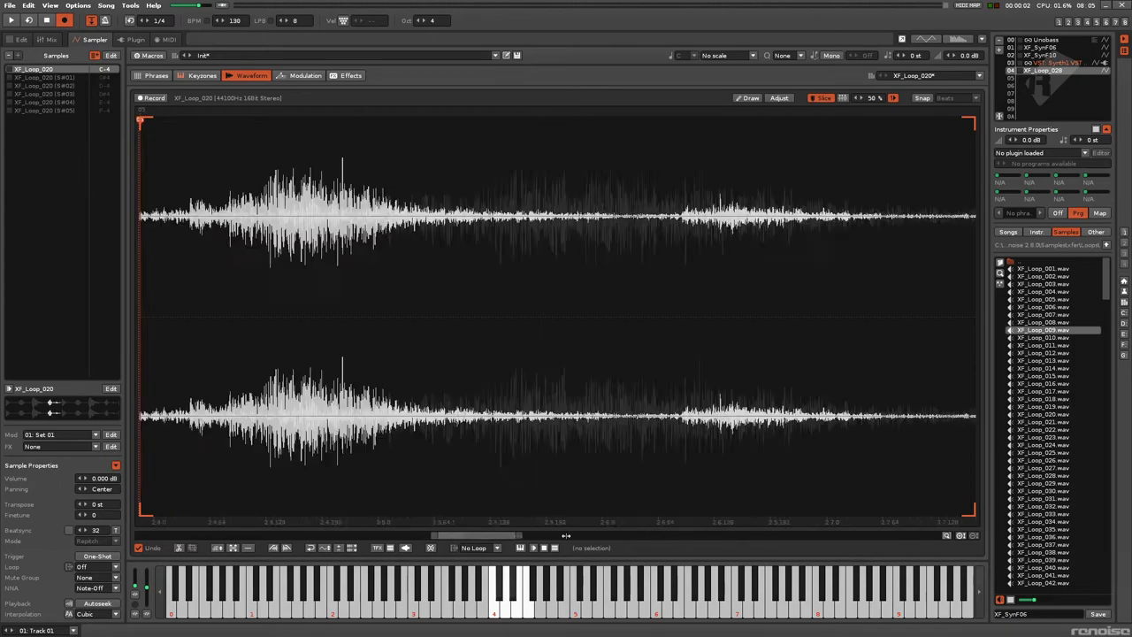
- Place another slice marker in XF_Loop_020 in the decay of the loud hit, between the fourth and fifth markers
left_click_drag(439, 535, 140, 534)
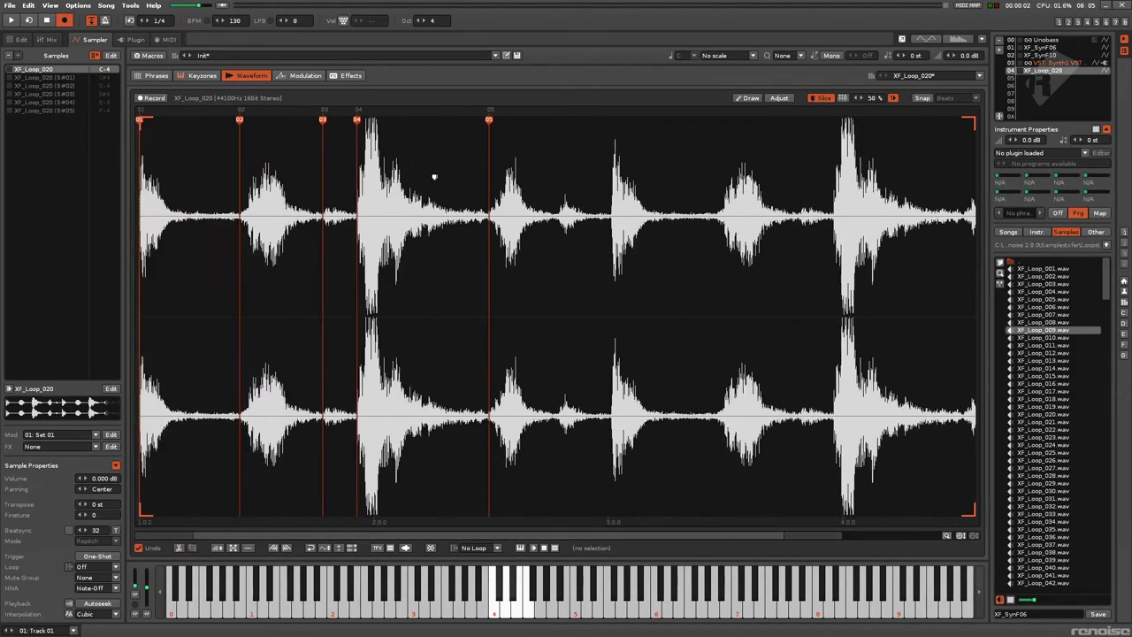
scroll(431, 194, "up", 8)
scroll(441, 195, "up", 10)
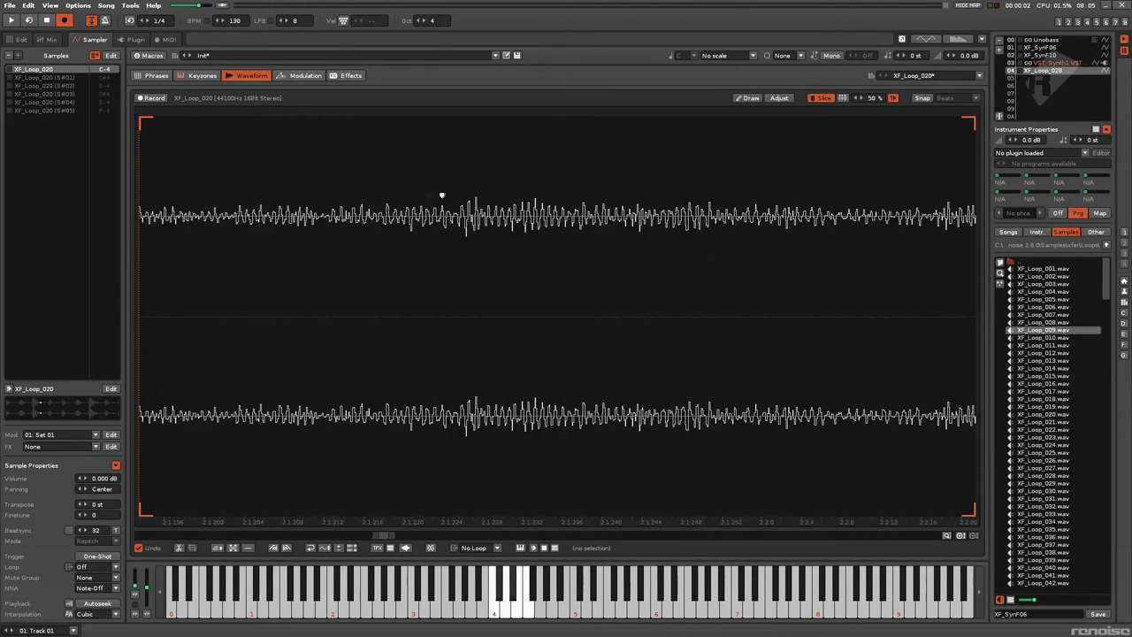
scroll(310, 208, "up", 2)
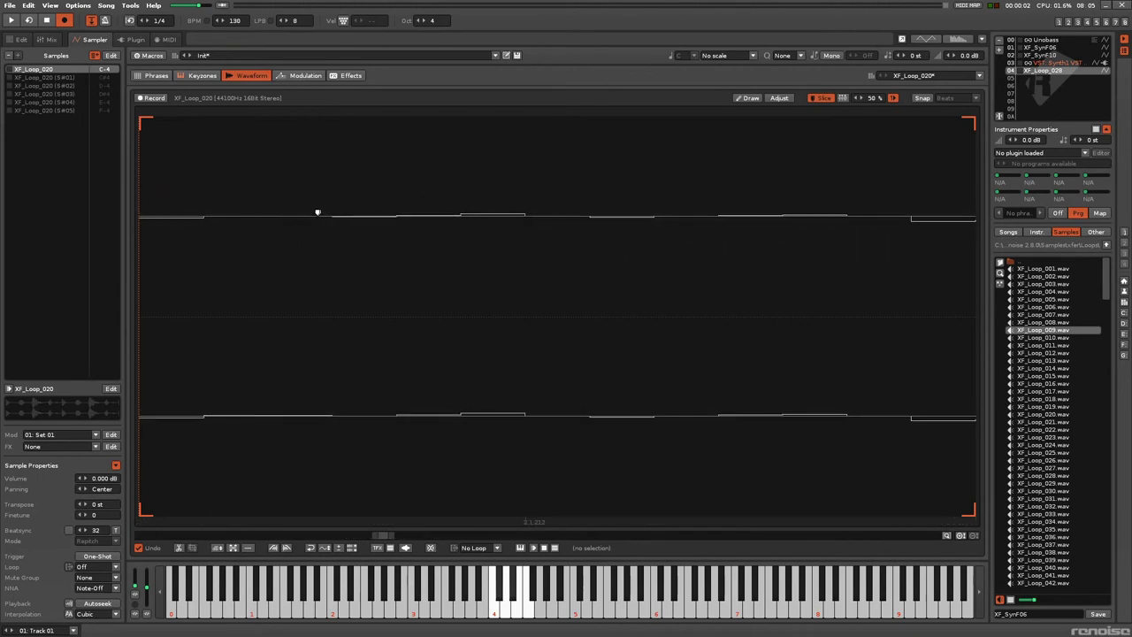
double_click(329, 206)
scroll(385, 195, "down", 15)
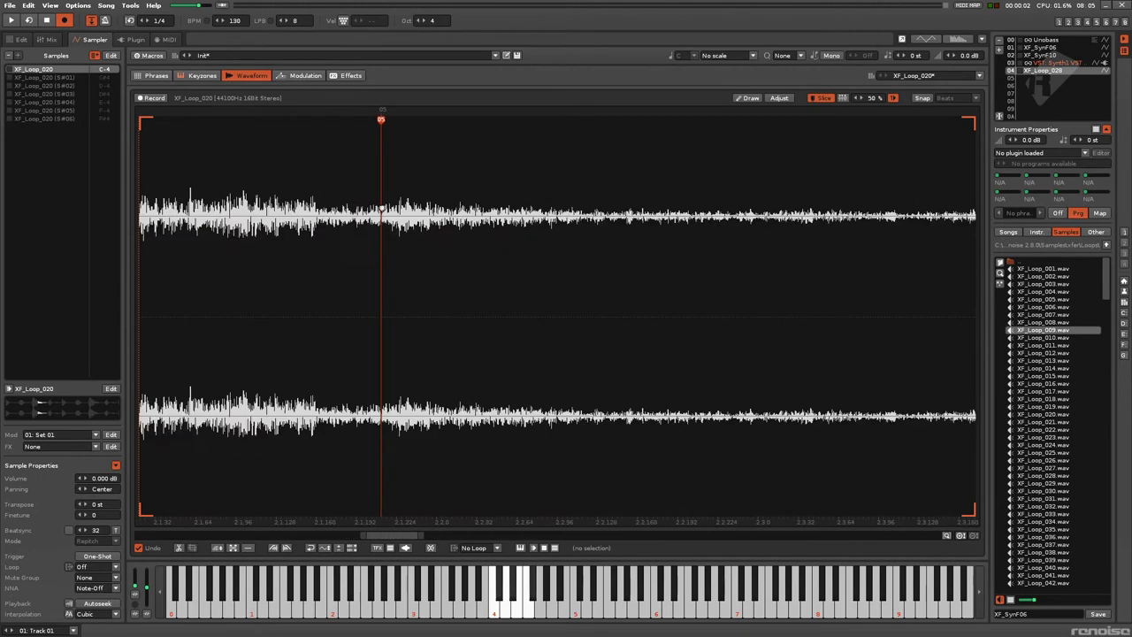
scroll(397, 206, "down", 4)
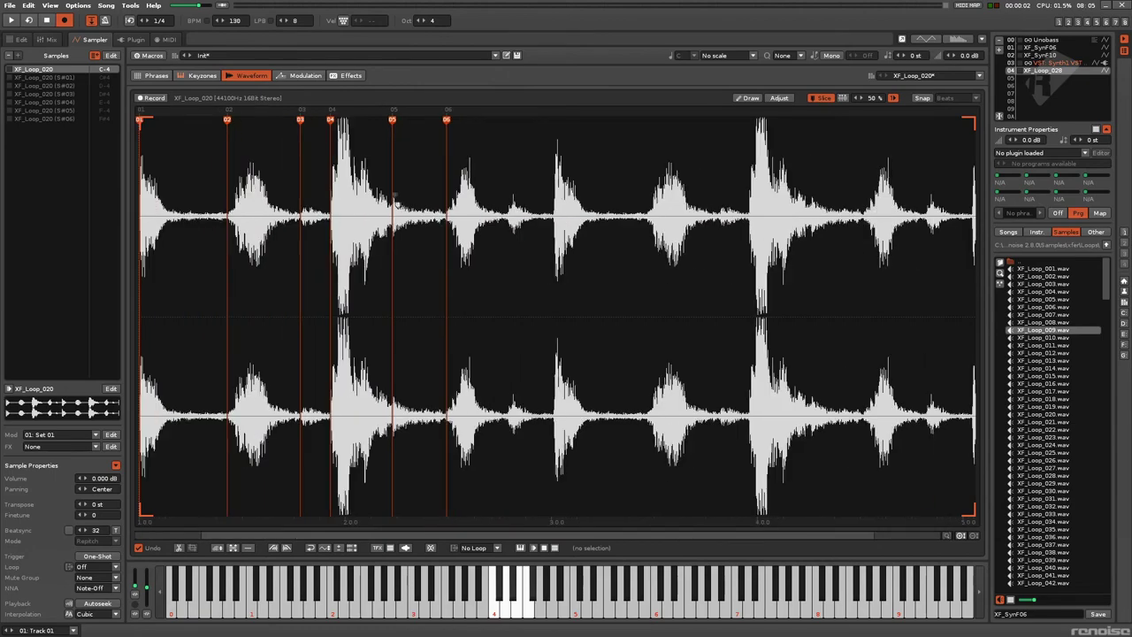
- Audition the slices of XF_Loop_020 from the note keyboard and return to the full sample's waveform
key("c")
key("s")
key("x")
key("s")
key("d")
key("c")
key("Up")
key("Up")
key("Up")
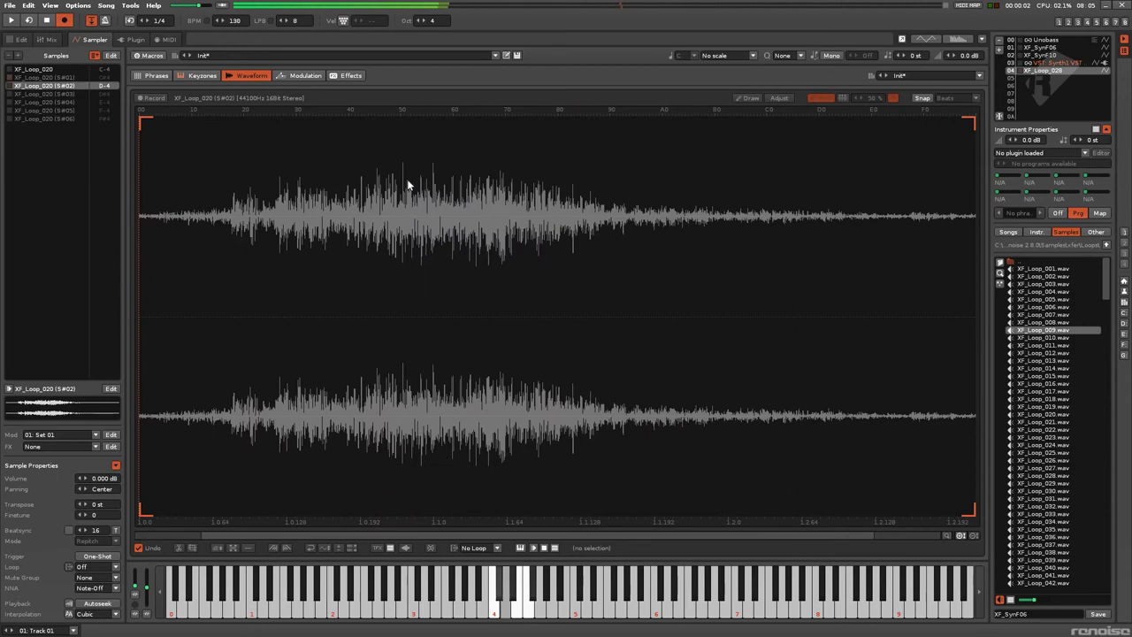
key("Down")
key("Down")
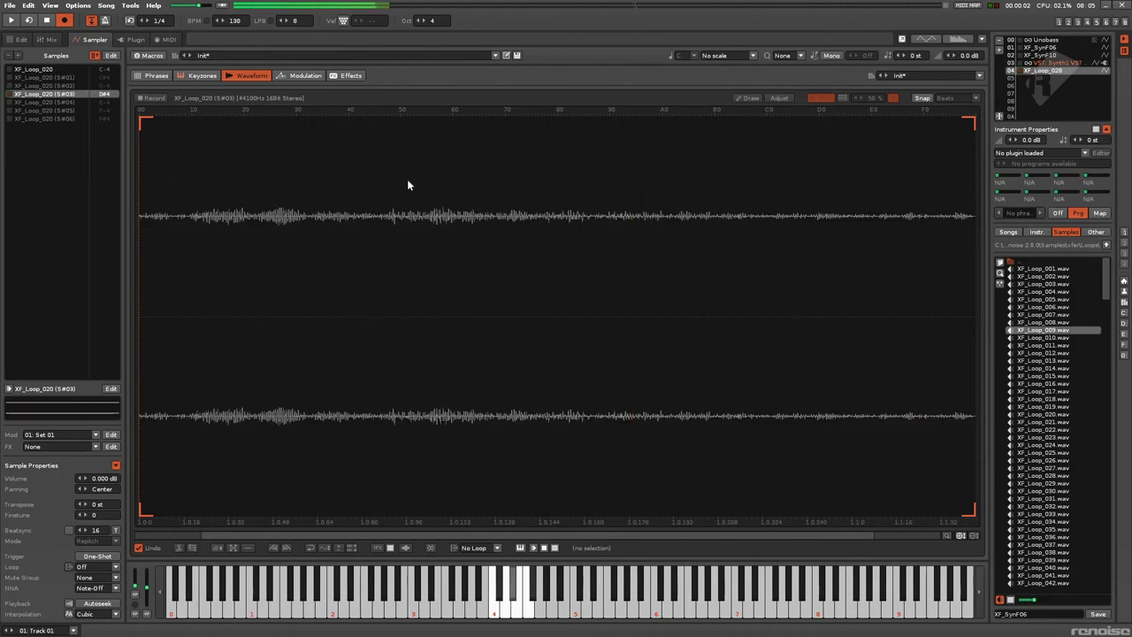
key("Up")
key("Up")
key("Up")
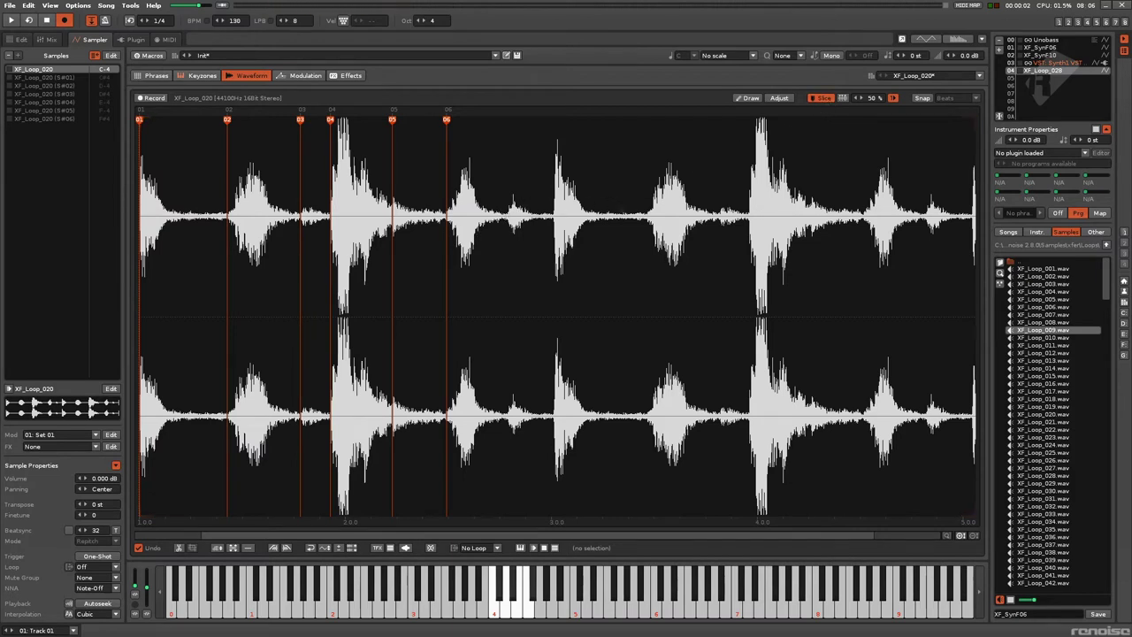
- Try drawing a freehand wave over the first hit in the upper channel of XF_Loop_020
left_click(750, 97)
mouse_move(142, 212)
left_mouse_down()
mouse_move(183, 220)
mouse_move(187, 206)
mouse_move(230, 216)
left_mouse_up()
left_click(779, 97)
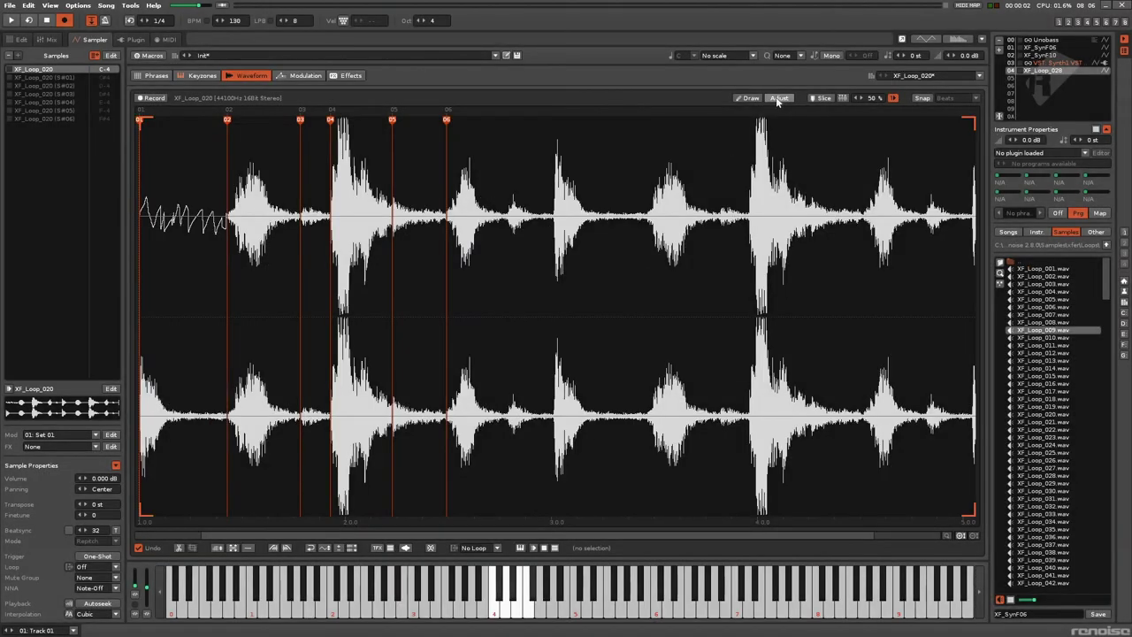
- Try automatic beat slicing on XF_Loop_020 with the sensitivity at 50%, 91% and 81%
left_click(842, 99)
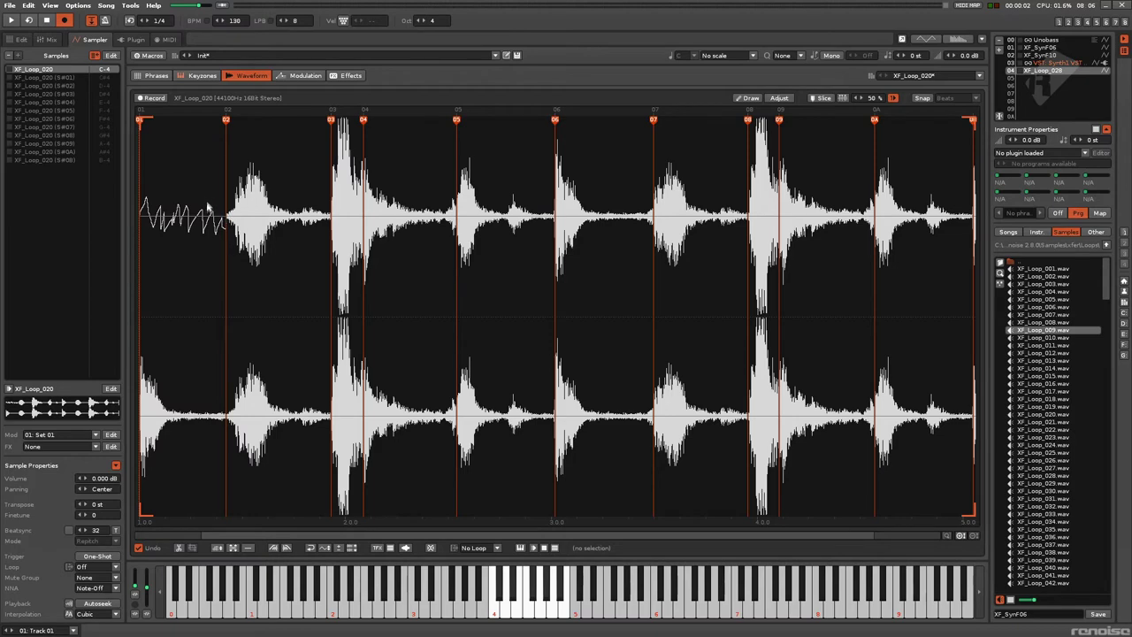
scroll(212, 205, "up", 2)
scroll(215, 208, "down", 2)
left_click(843, 98)
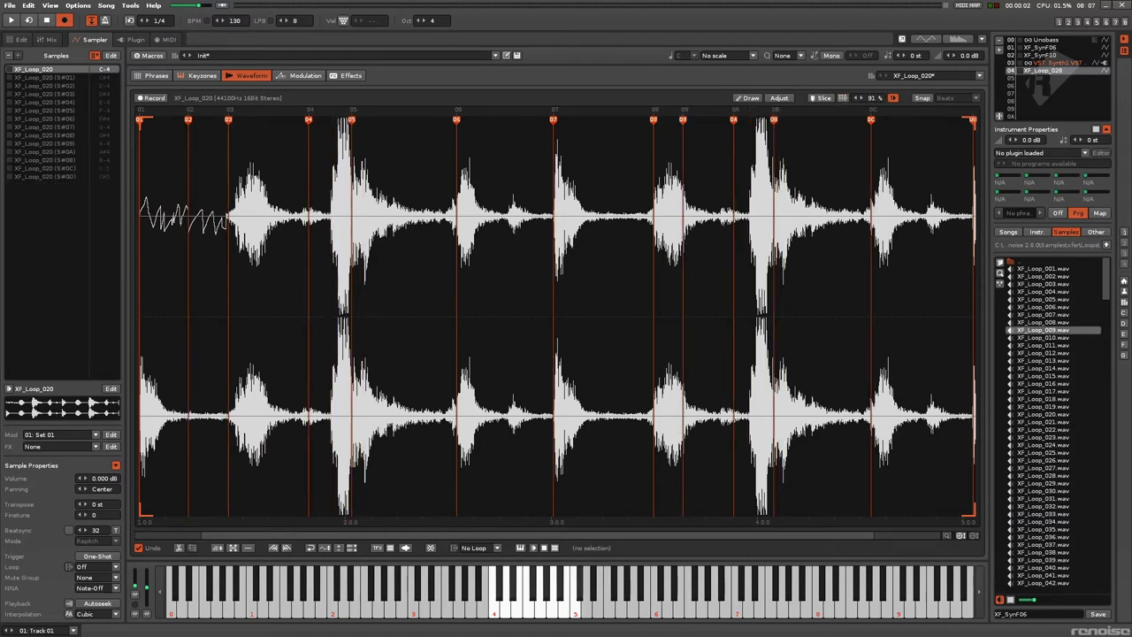
left_click(845, 98)
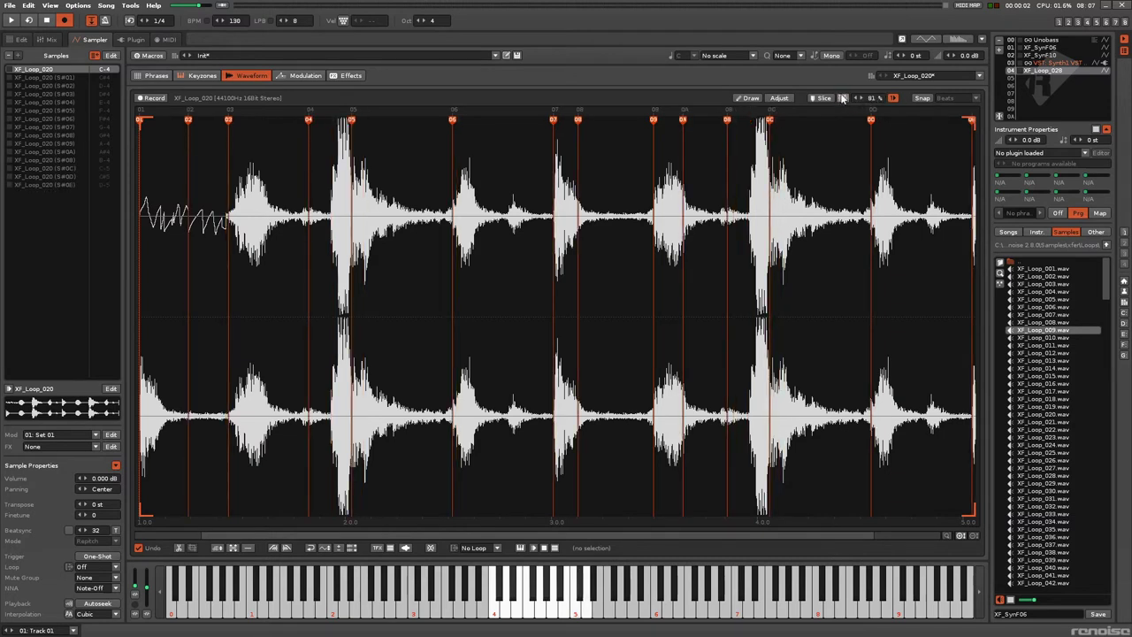
- Undo the automatic slicing and the freehand drawing to restore the manually placed slice markers
key("ctrl+z")
key("ctrl+z")
key("ctrl+z")
key("ctrl+z")
key("ctrl+z")
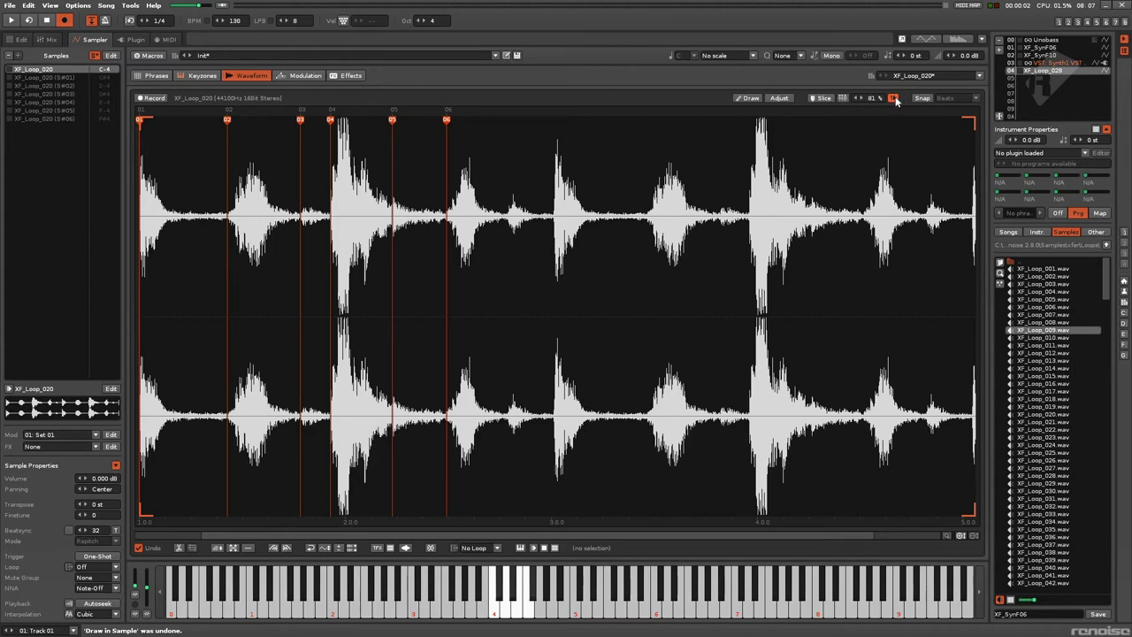
- Play the first few slices of XF_Loop_020 again and go back to the full sample
key("s")
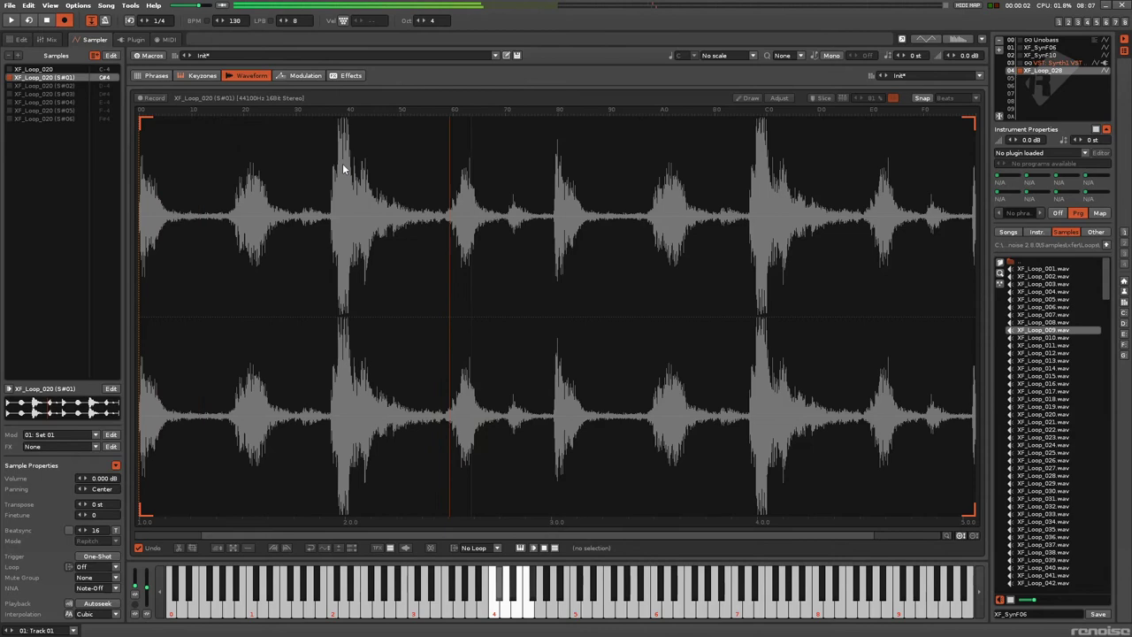
key("x")
key("d")
key("c")
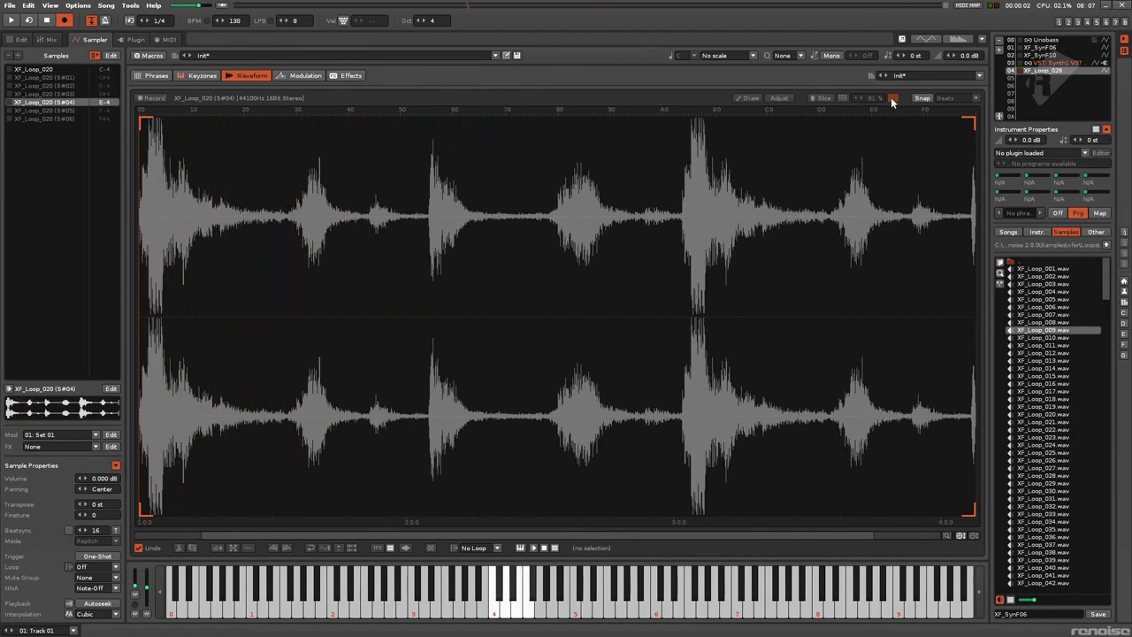
key("z")
key("s")
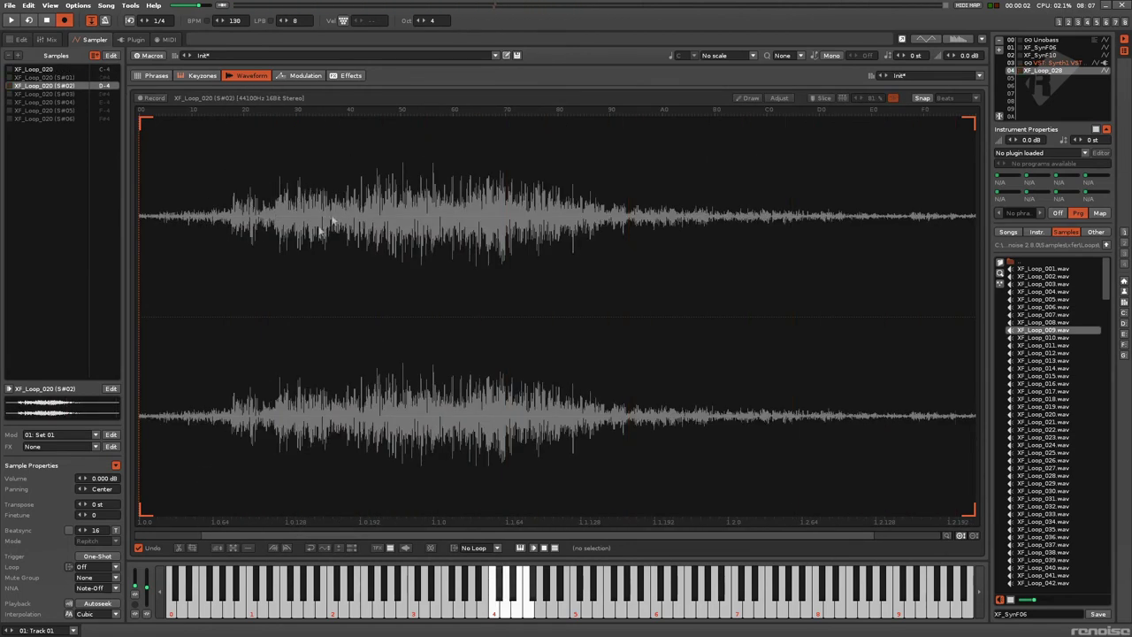
key("Up")
key("z")
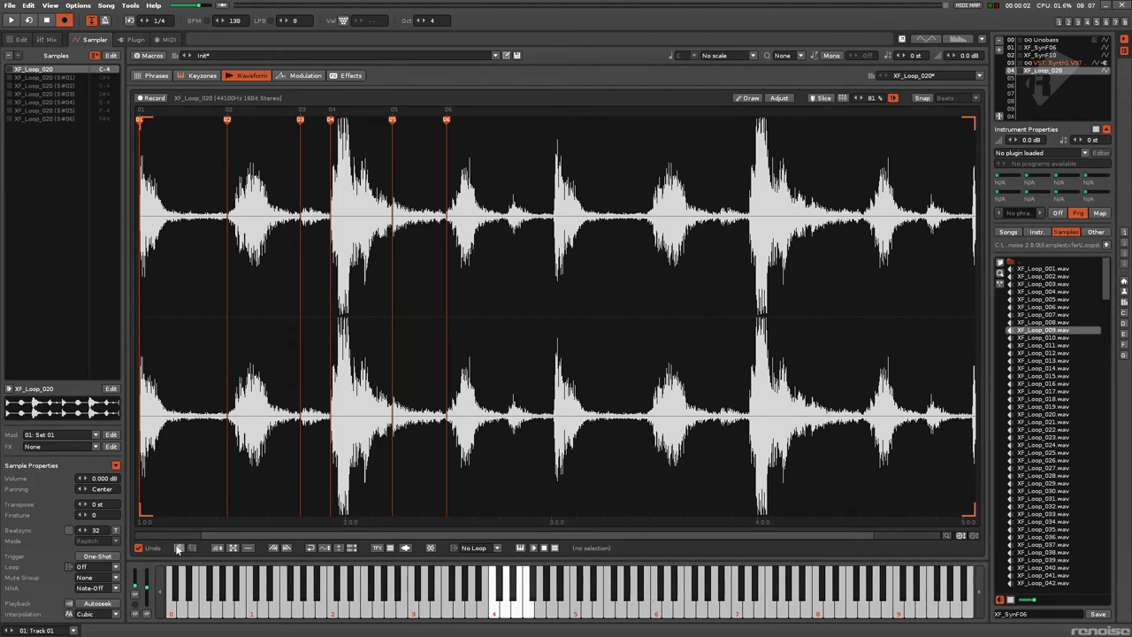
- Try cutting the range 1.4.49–1.7.113 and trimming to the range 1.5.121–2.1.56 in XF_Loop_020, and undo both edits
left_click_drag(246, 264, 330, 265)
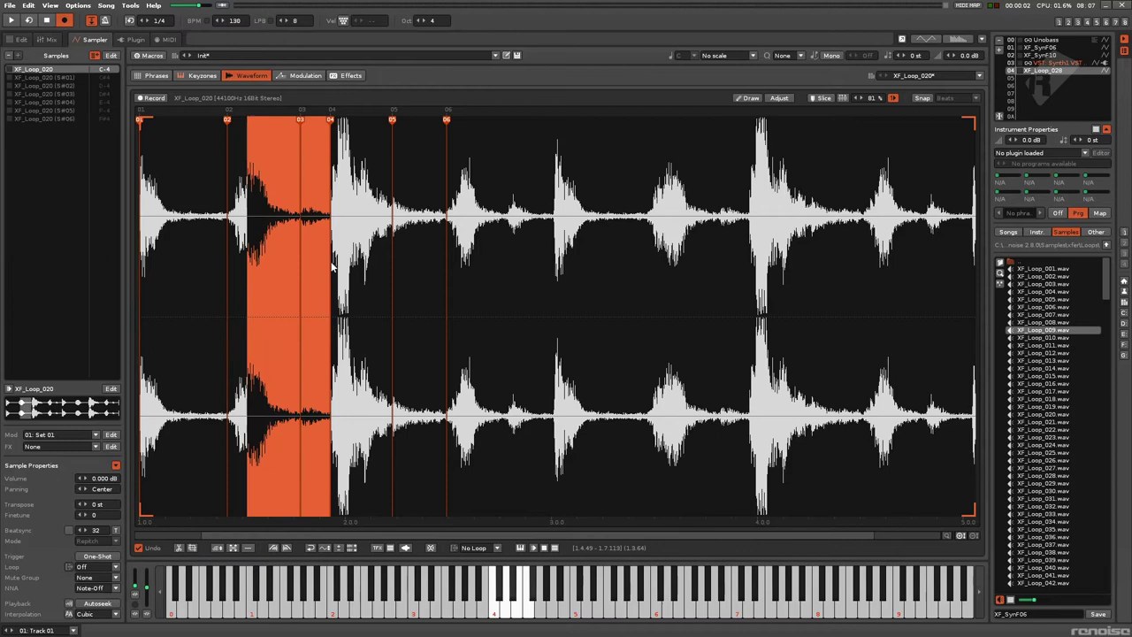
left_click(180, 547)
left_click_drag(298, 244, 404, 253)
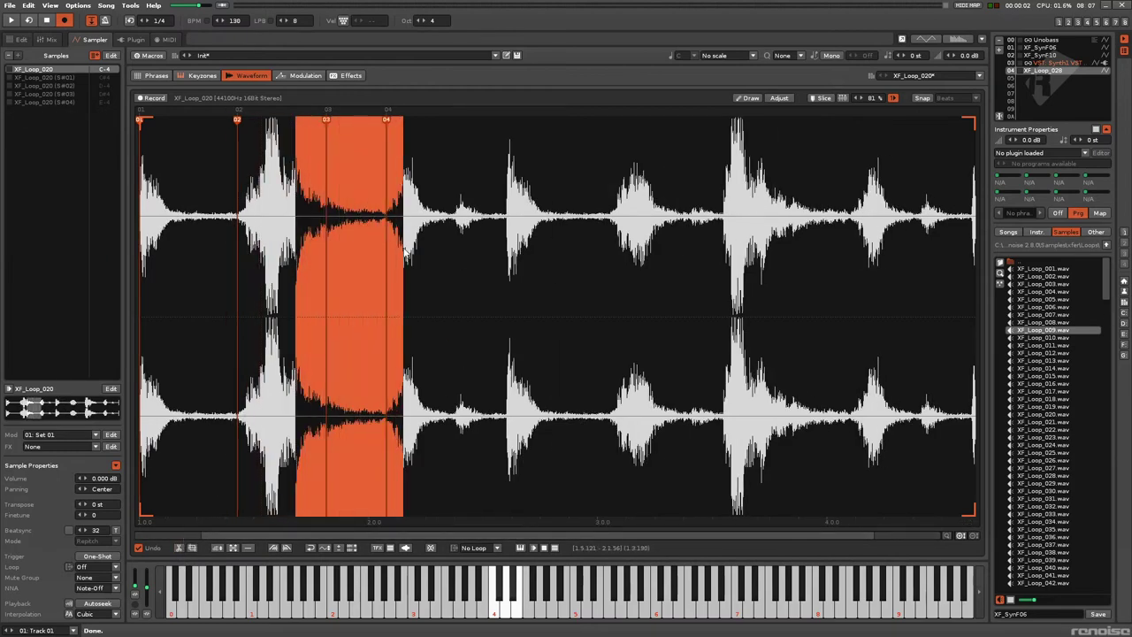
left_click(192, 548)
key("ctrl+z")
key("ctrl+z")
- Try muting the range 2.2.225–3.0.78 around the sixth slice marker, and undo the mute
left_click(303, 398)
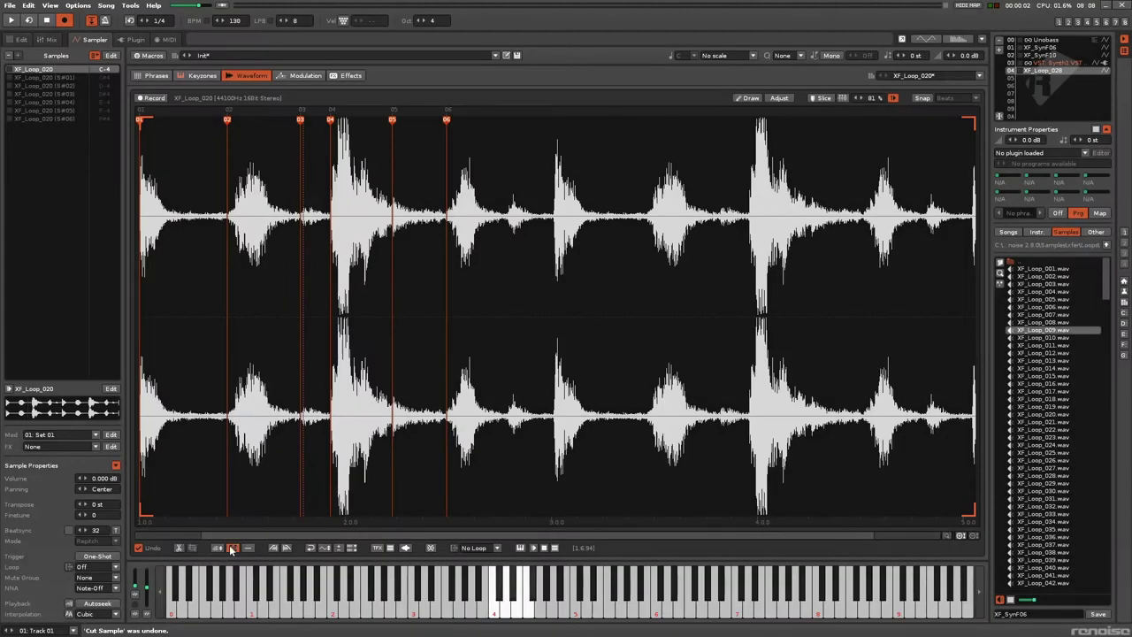
left_click(232, 548)
left_click(375, 234)
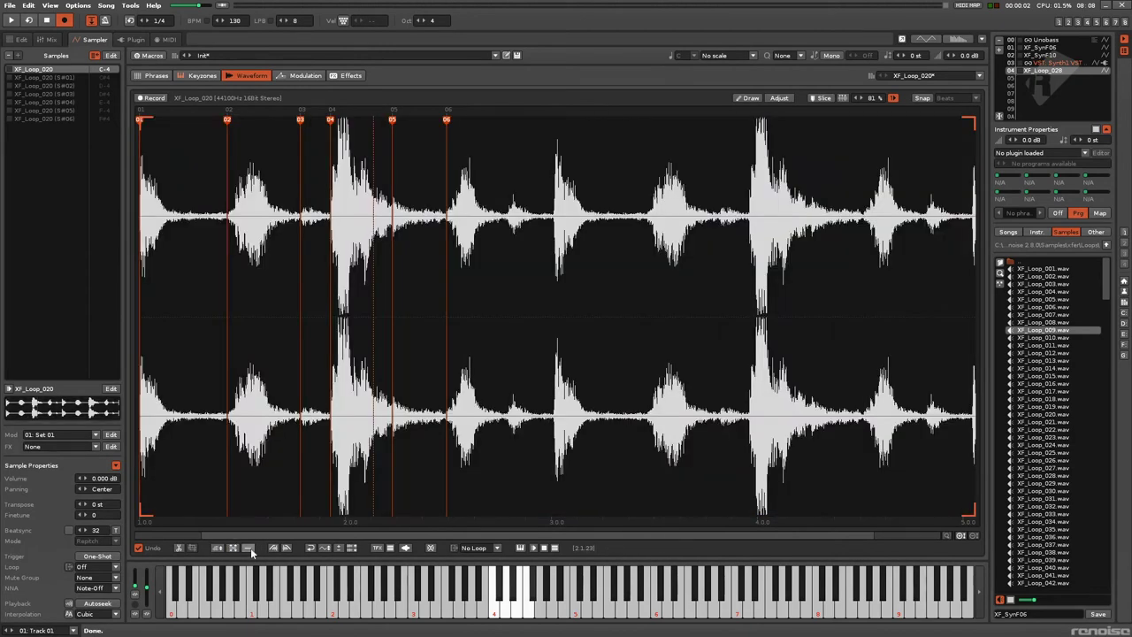
left_click_drag(419, 306, 559, 310)
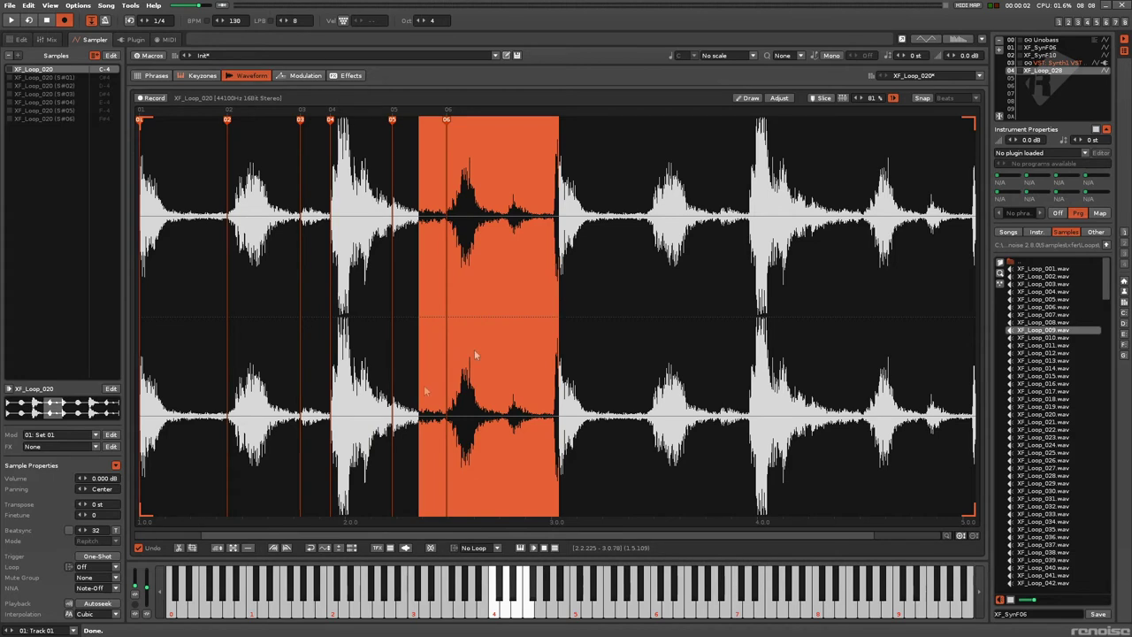
left_click(249, 548)
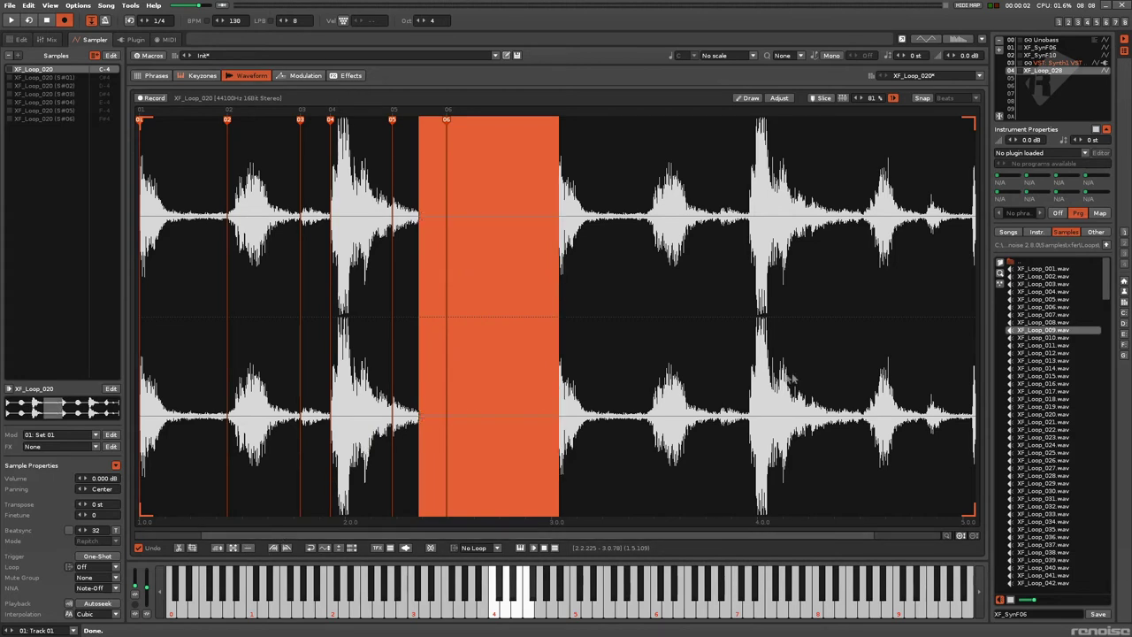
left_click(393, 320)
key("ctrl+z")
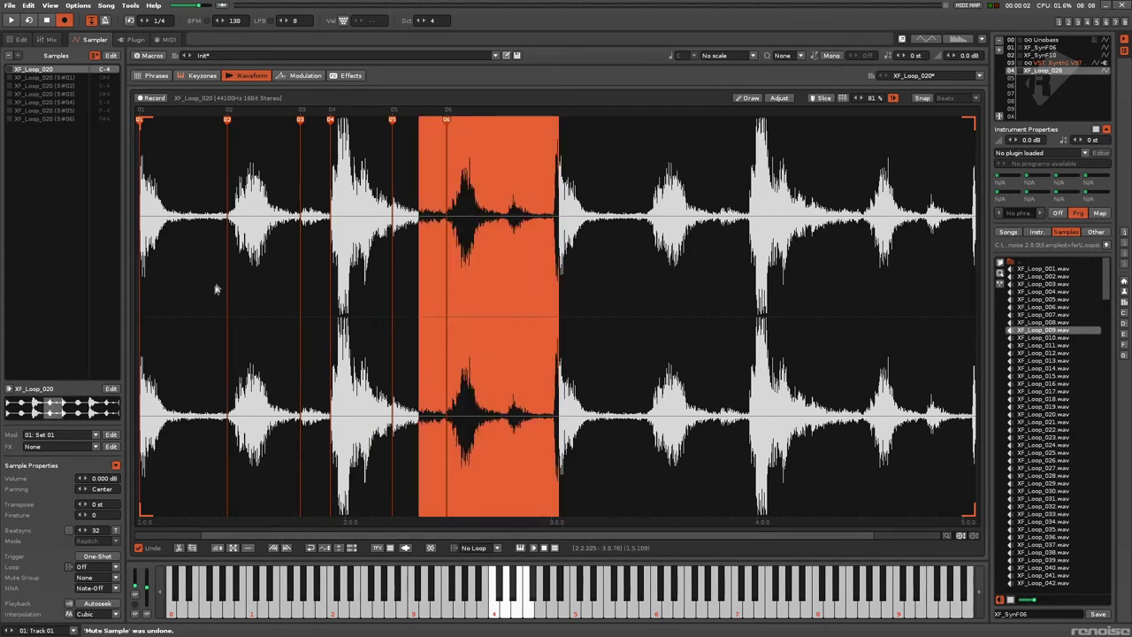
- Fade in the range 1.0.0–1.2.232 over the first hit and fade out the range 1.4.248–2.5.107
left_click_drag(215, 282, 102, 294)
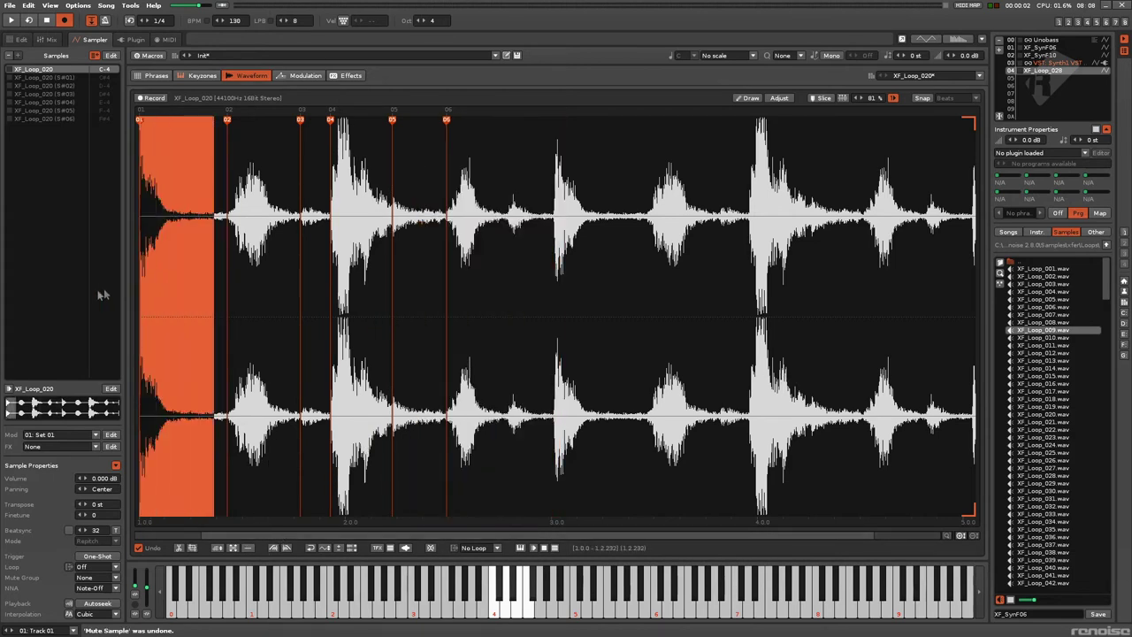
left_click(273, 550)
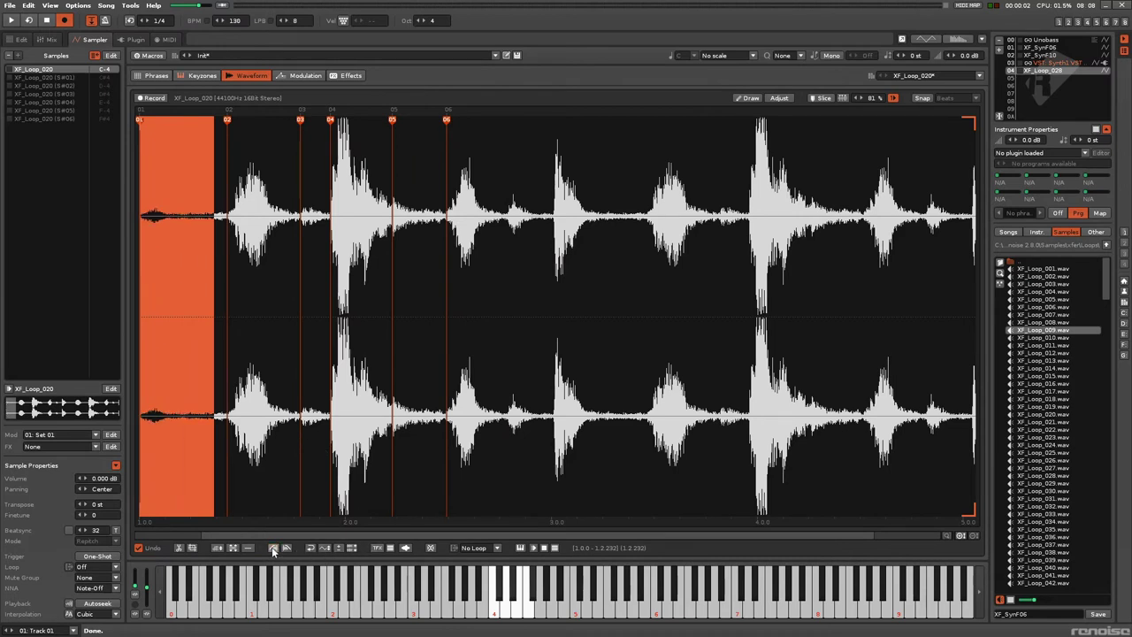
left_click_drag(266, 307, 484, 389)
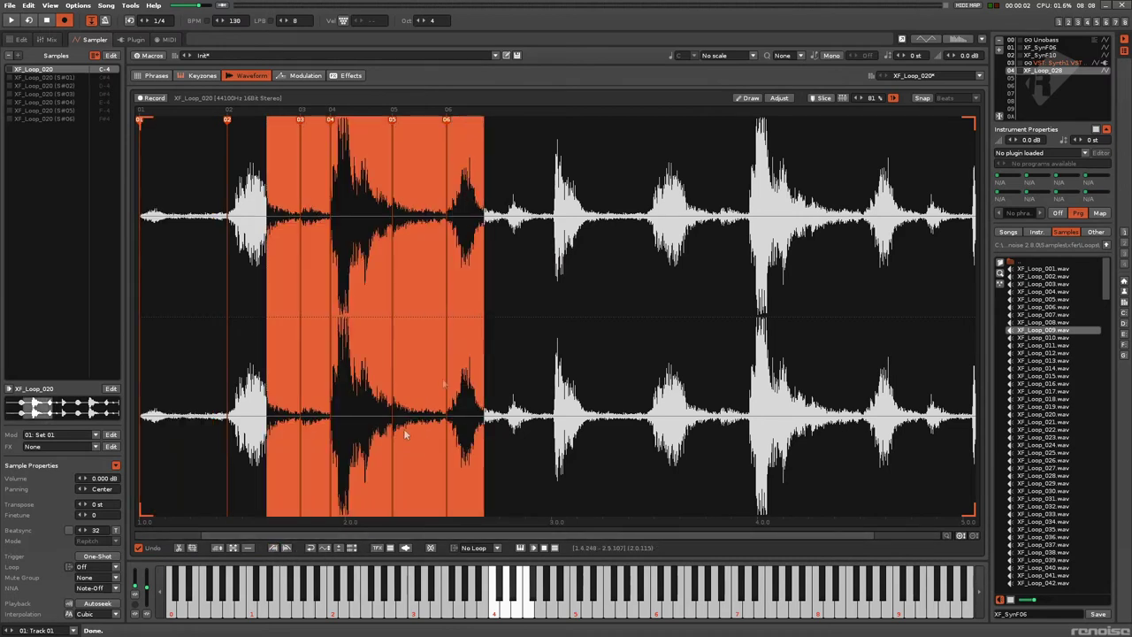
left_click(286, 548)
left_click(263, 337)
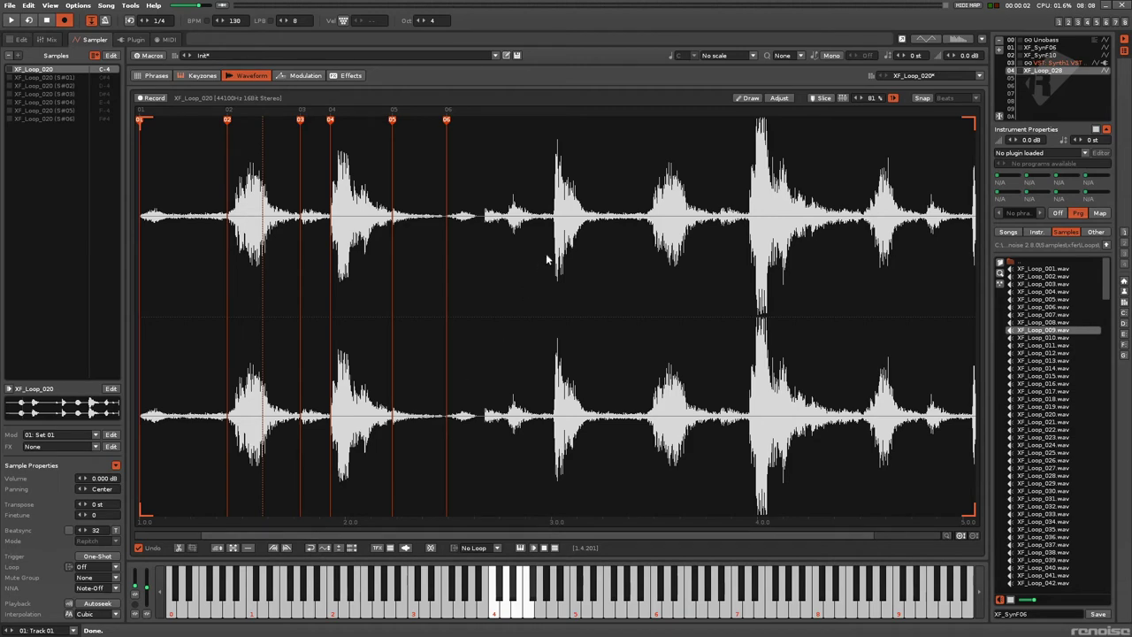
- Reverse the range 1.0.0–2.7.205 at the beginning of XF_Loop_020
left_click_drag(547, 259, 89, 279)
left_click(310, 548)
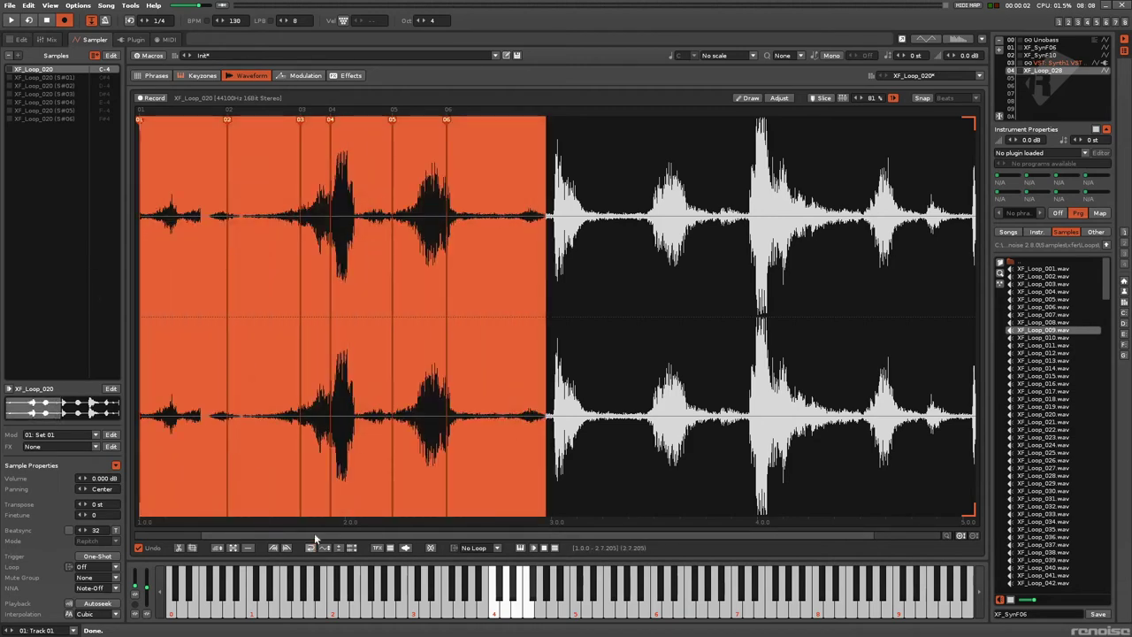
left_click(425, 269)
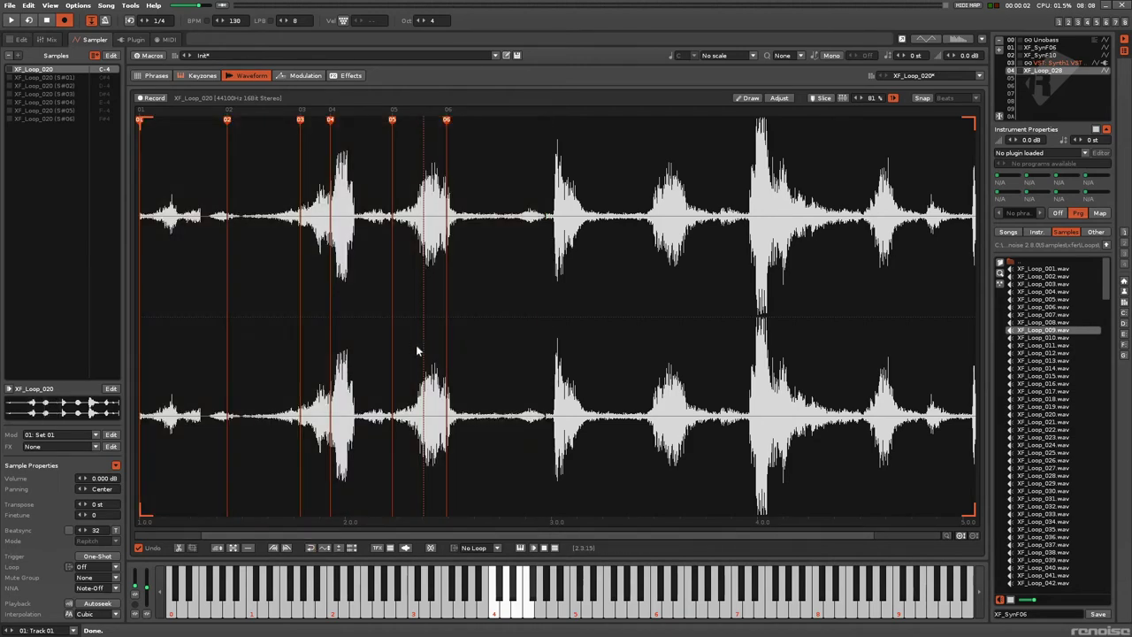
- Apply the two waveform processing functions that follow Reverse to the whole XF_Loop_020 sample and clear the selection
left_click(324, 548)
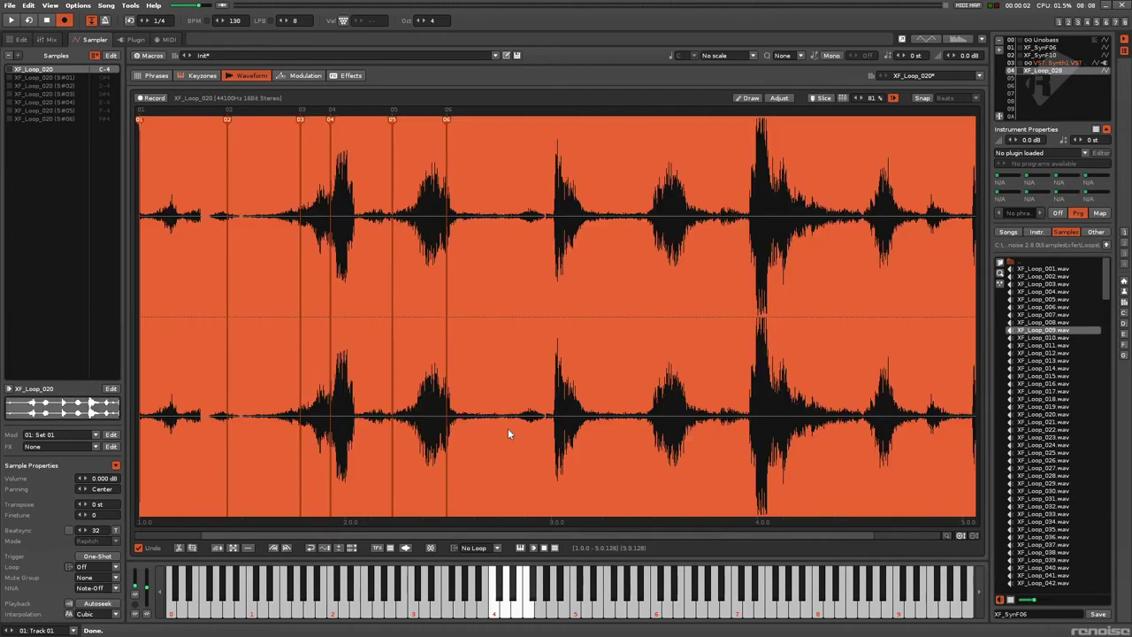
left_click(417, 348)
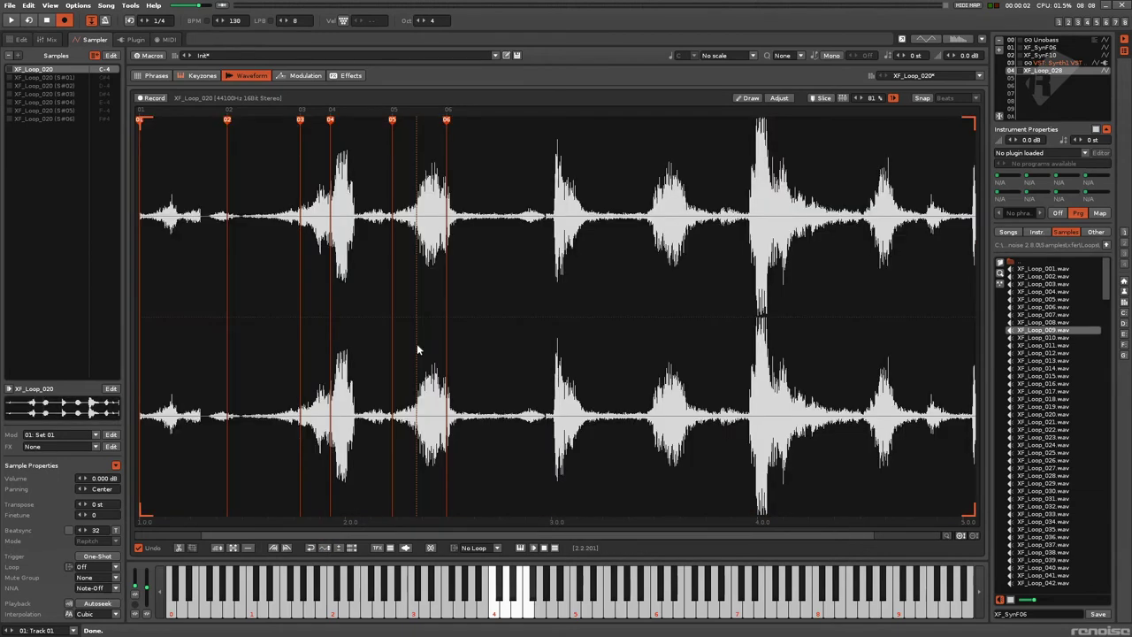
left_click(337, 549)
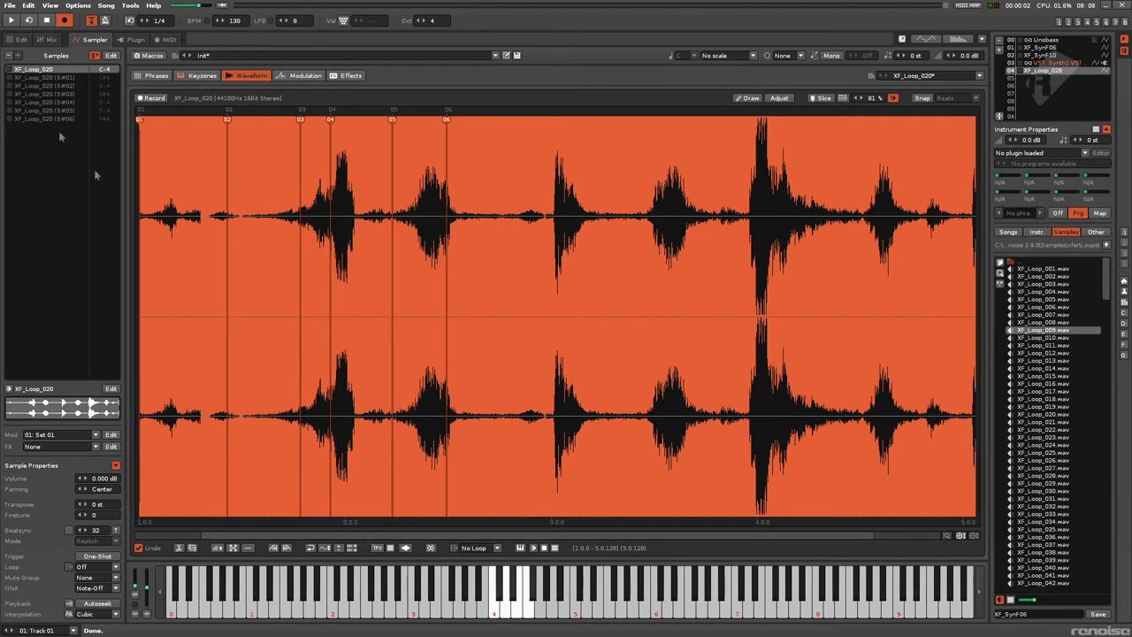
left_click(310, 116)
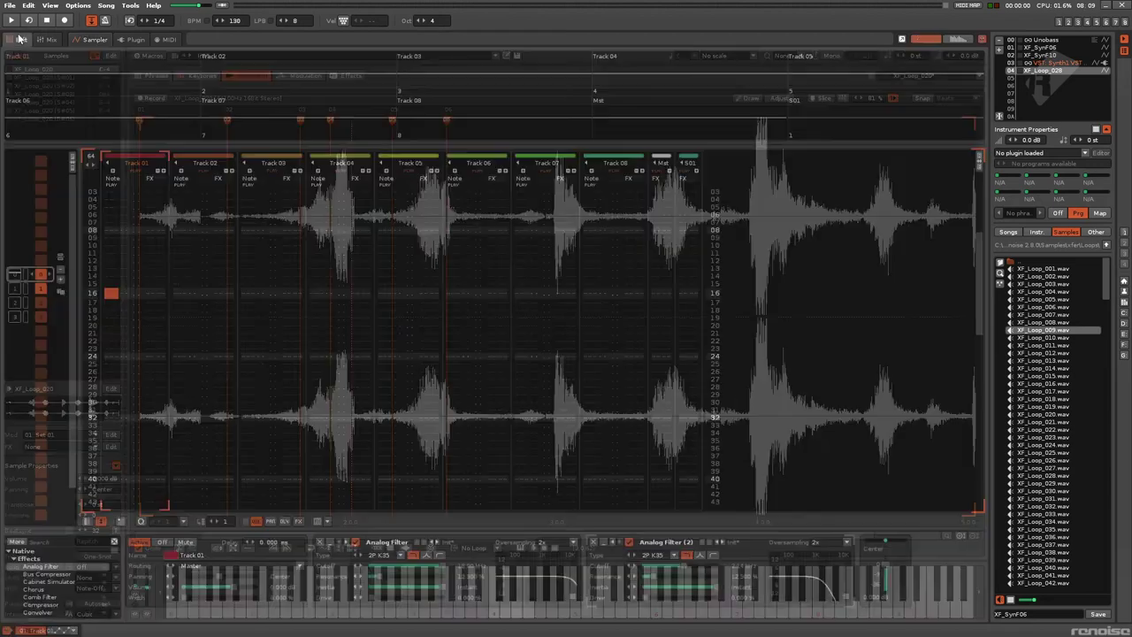
- Switch from the sampler to the pattern editor
left_click(20, 39)
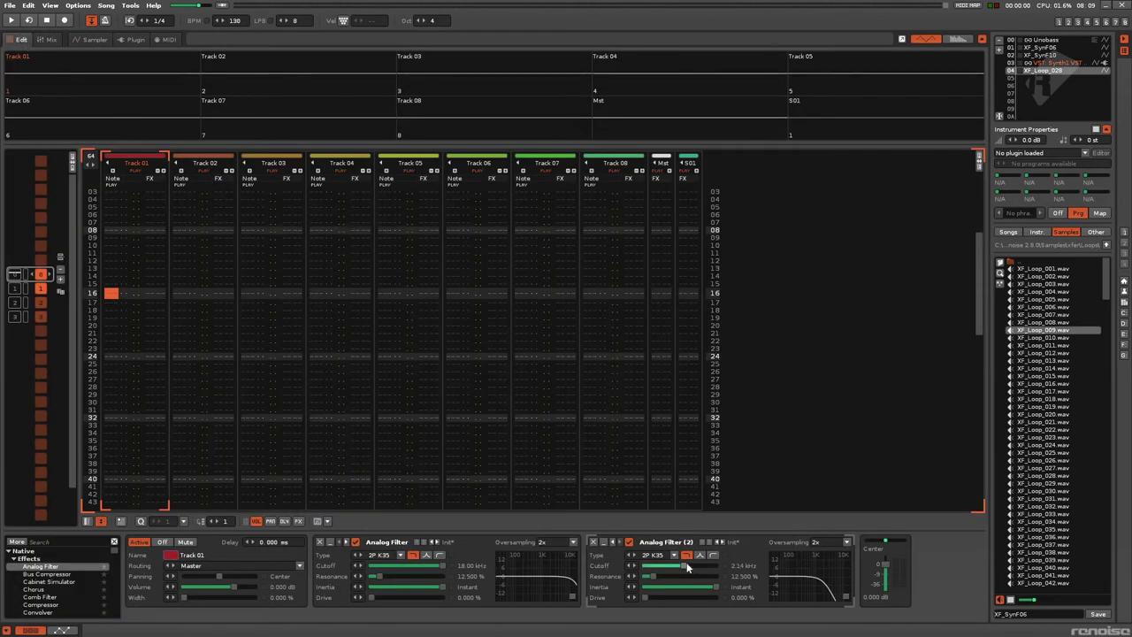
- Set the cutoff of Track 01's second Analog Filter to 1.56 kHz and return to the sampler
left_click_drag(686, 567, 681, 570)
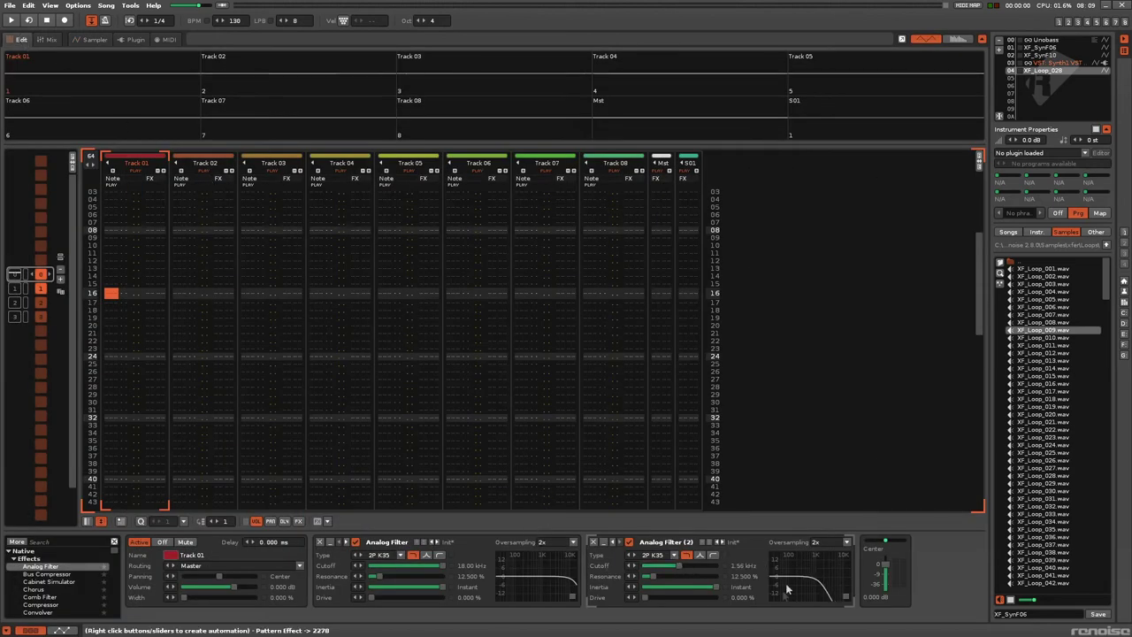
left_click(48, 40)
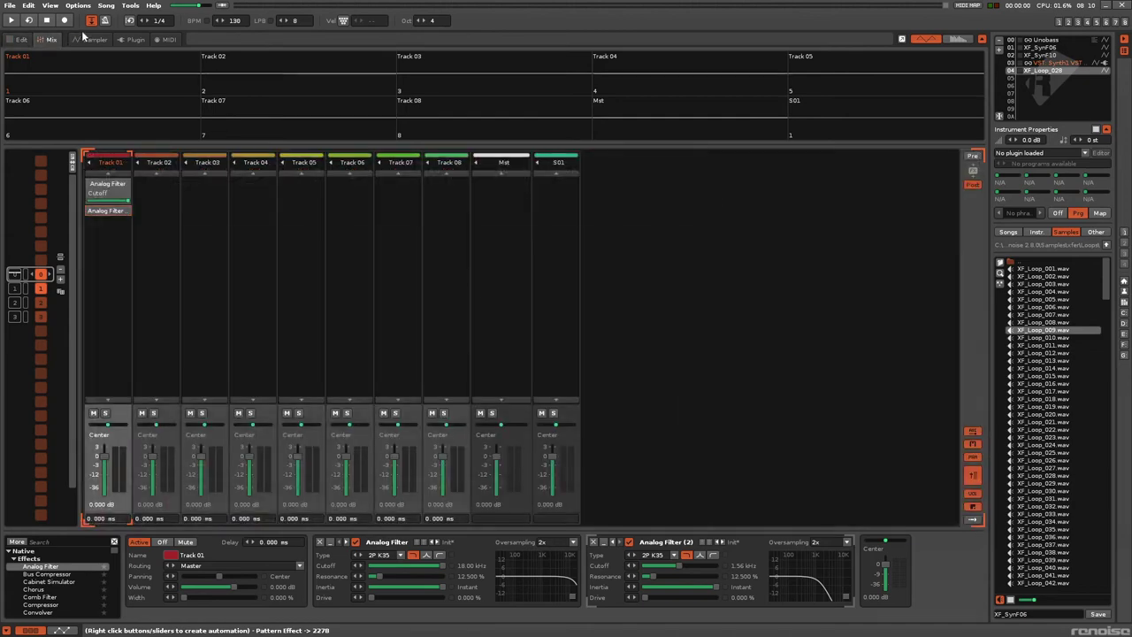
left_click(93, 39)
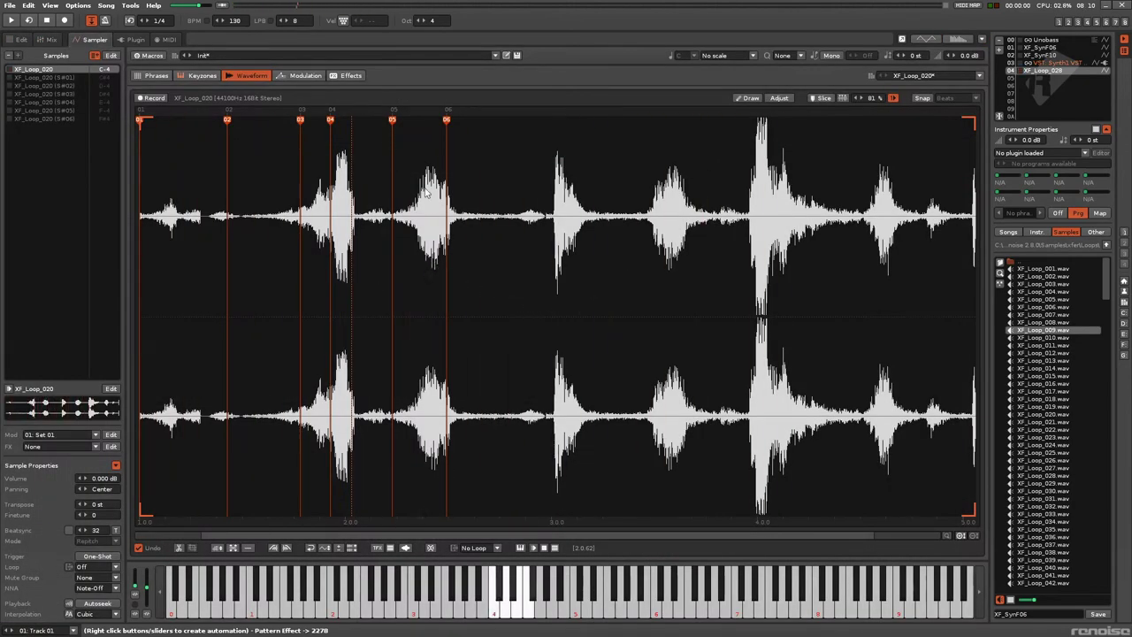
- Try processing the XF_Loop_020 sample with the track's effect chain, audition it, and undo the processing
left_click(376, 549)
key("z")
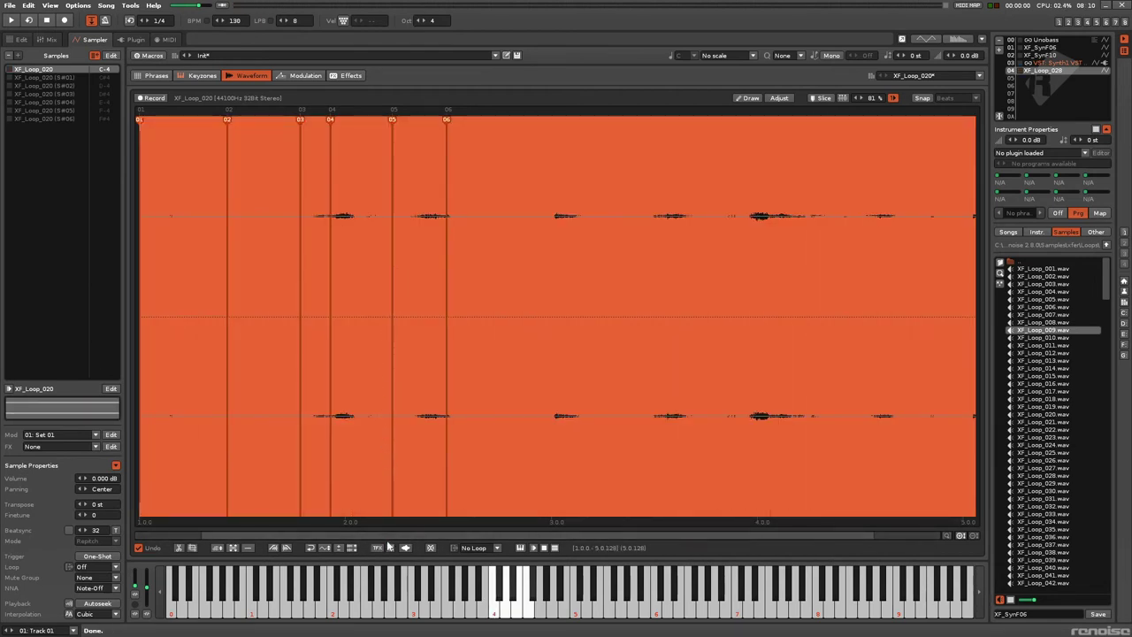
key("ctrl+z")
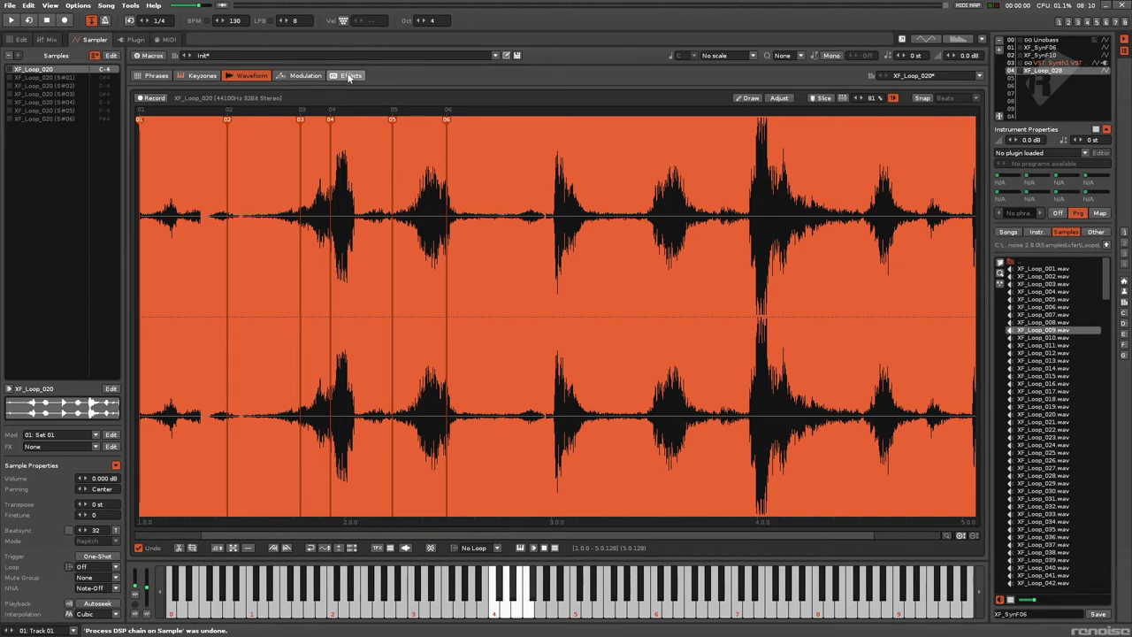
- Smooth the whole XF_Loop_020 waveform and create a crossfaded forward loop starting near 3.0
left_click(404, 549)
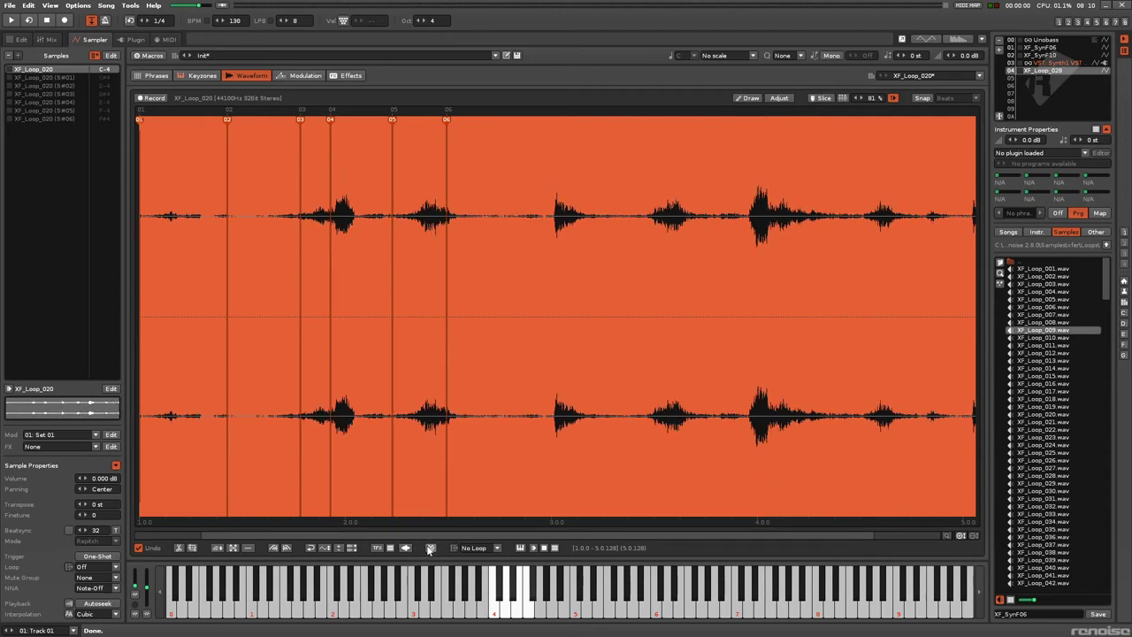
left_click(431, 549)
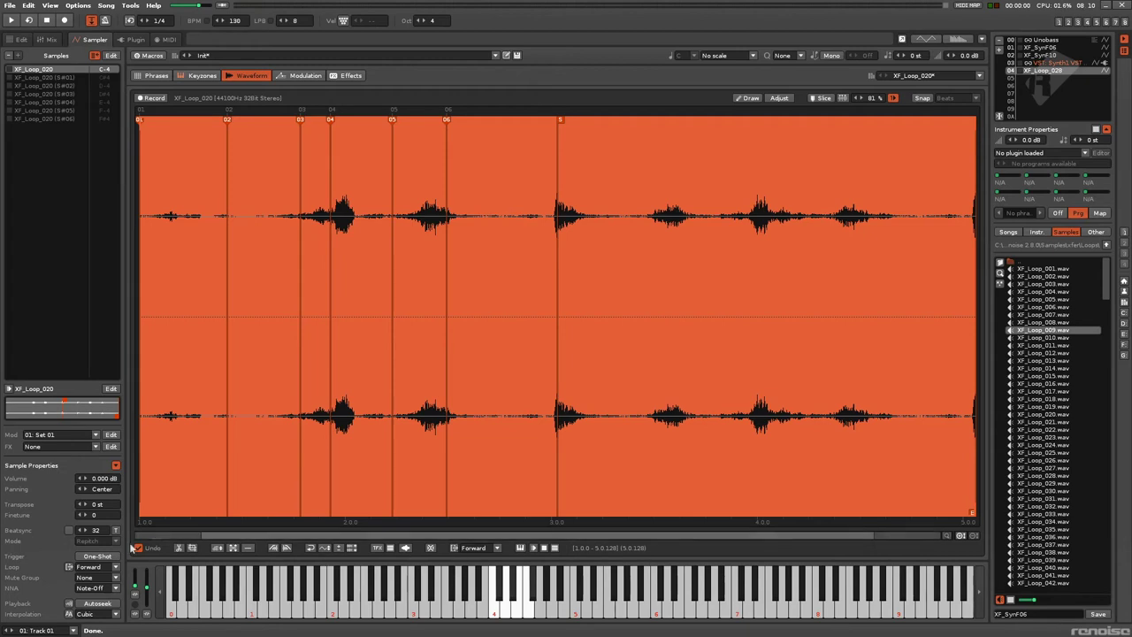
left_click(454, 548)
left_click(454, 548)
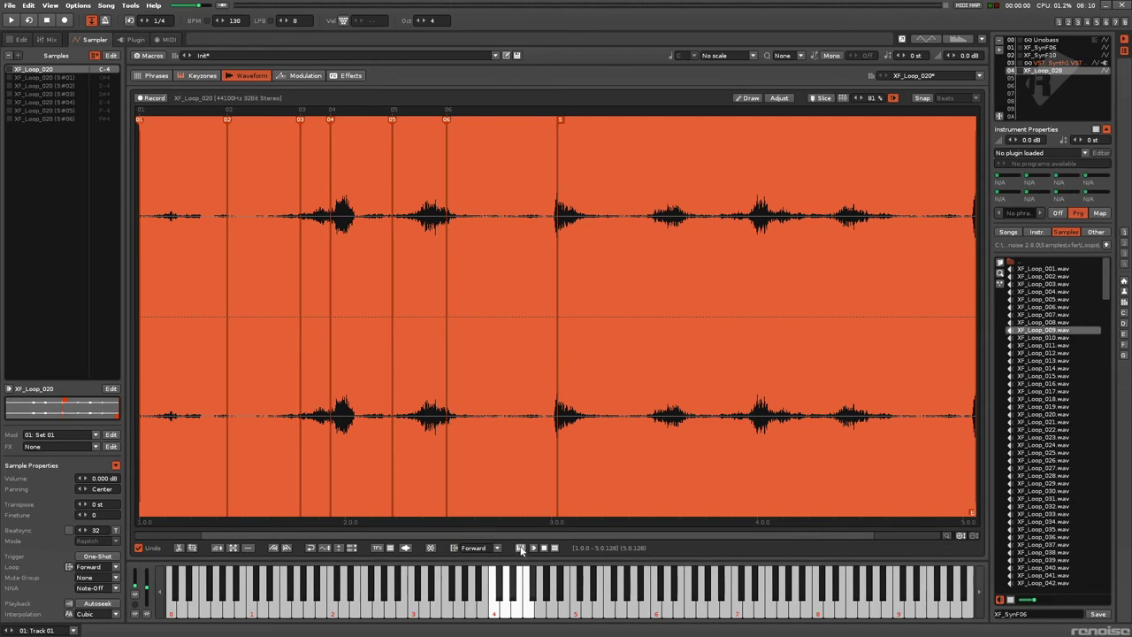
- Audition the raw sample at various pitches with the keyboard sample preview option temporarily enabled, bypassing phrases, keyzones, modulation and effects
left_click(521, 549)
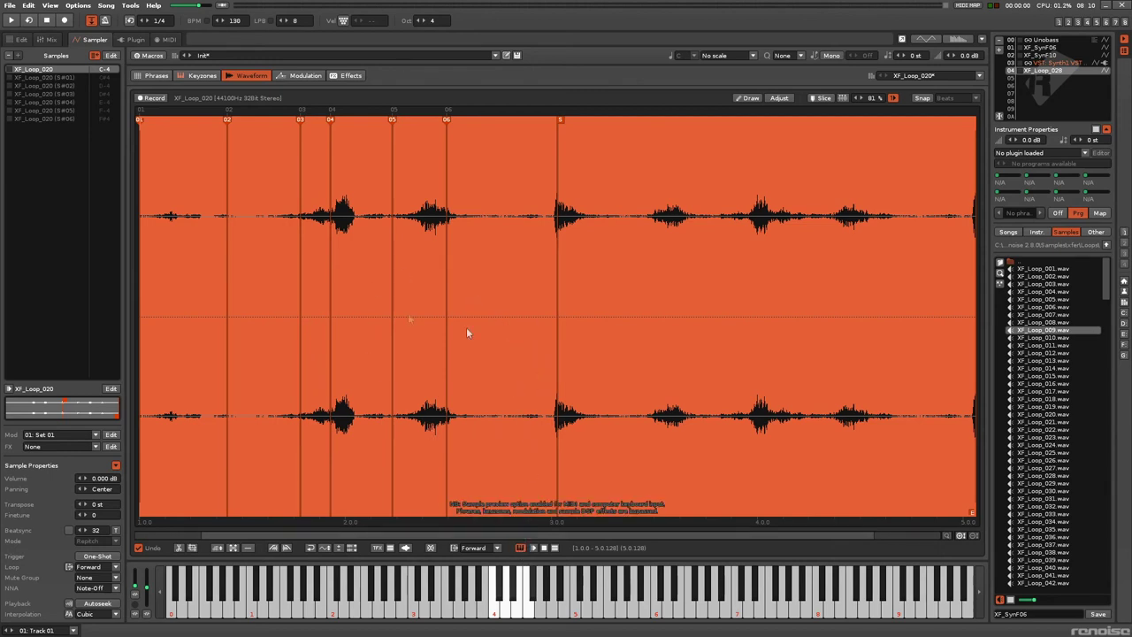
key("z")
key("b")
key("q")
key("b")
key("q")
key("r")
key("w")
key("q")
key("w")
key("e")
left_click(520, 548)
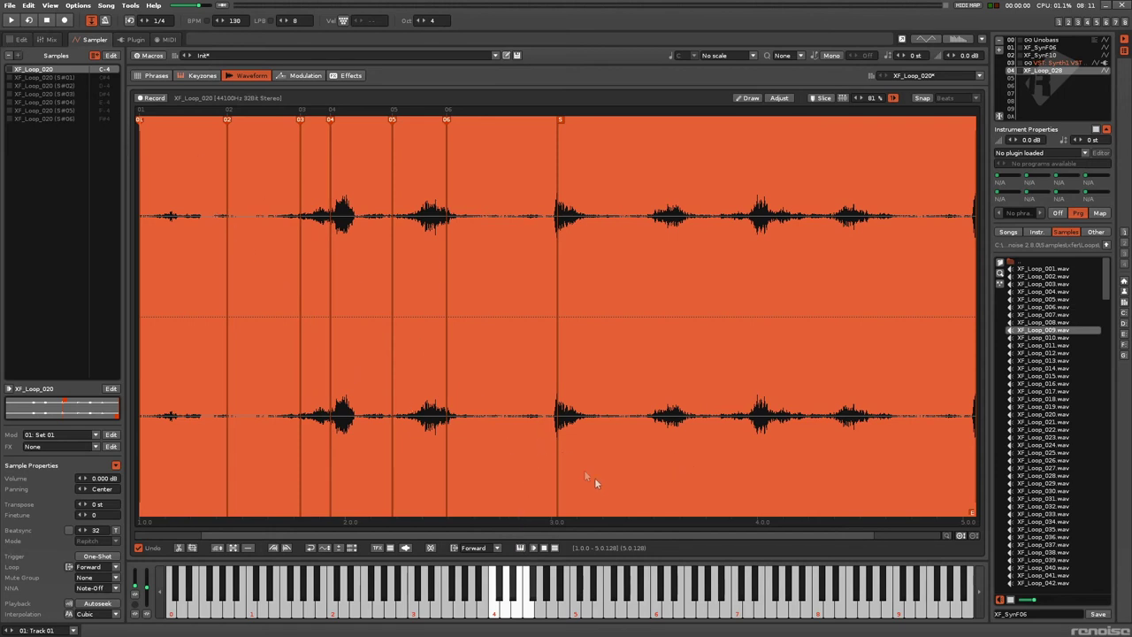
- Play the looped sample and shift its loop start marker slightly earlier
left_click(535, 549)
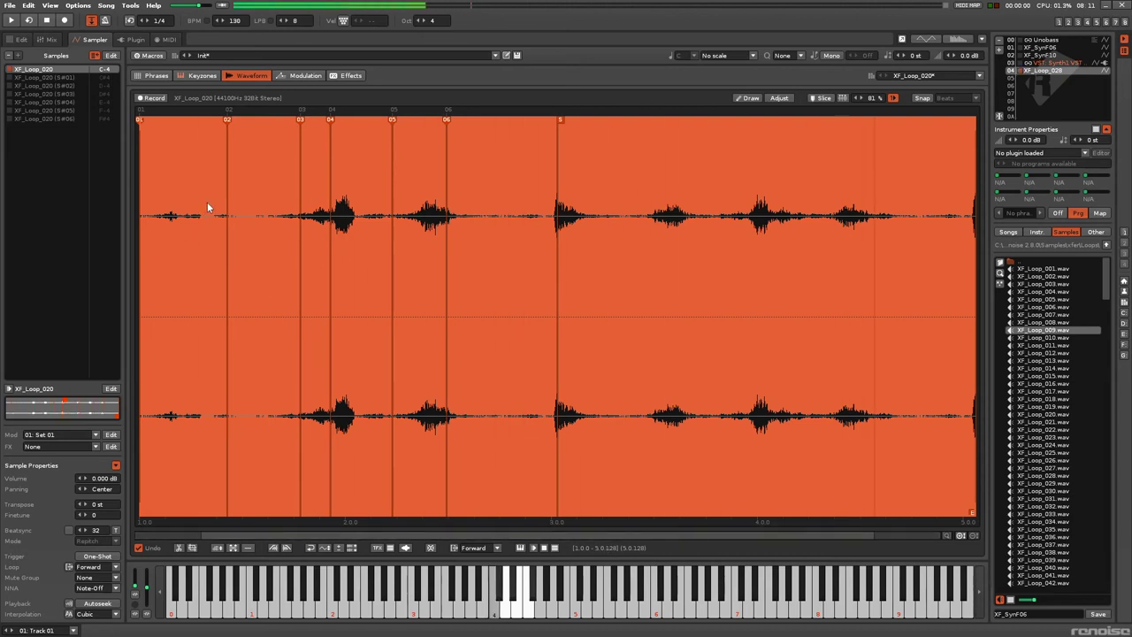
left_click_drag(559, 120, 556, 119)
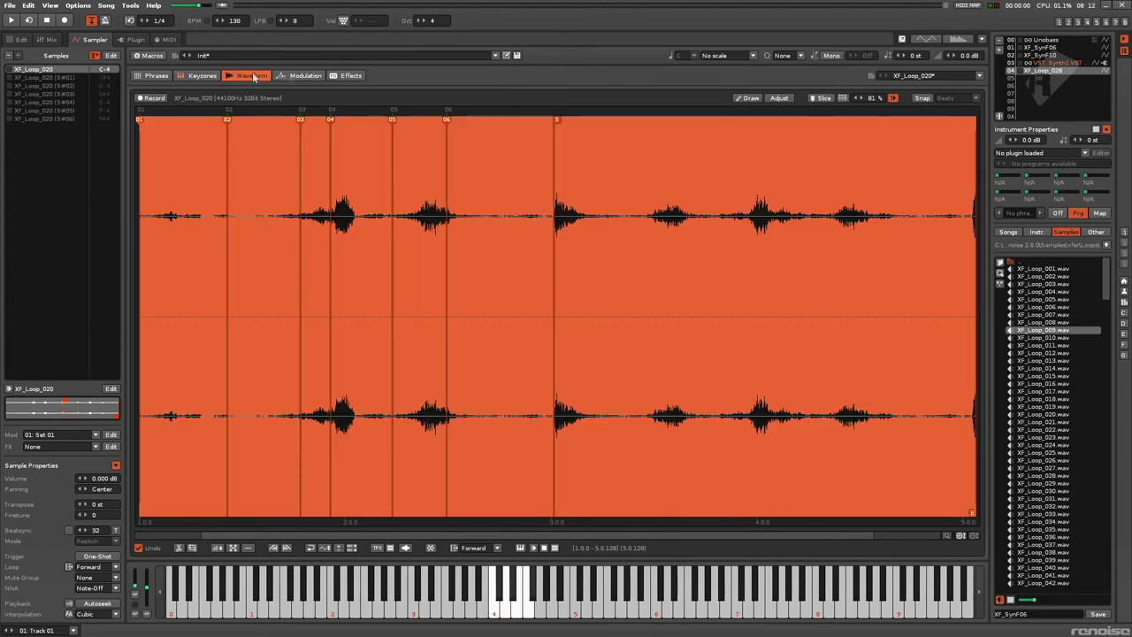
- View the modulation of Set 01, try to add an AHDSR device, and display the Pitch modulation
left_click(300, 76)
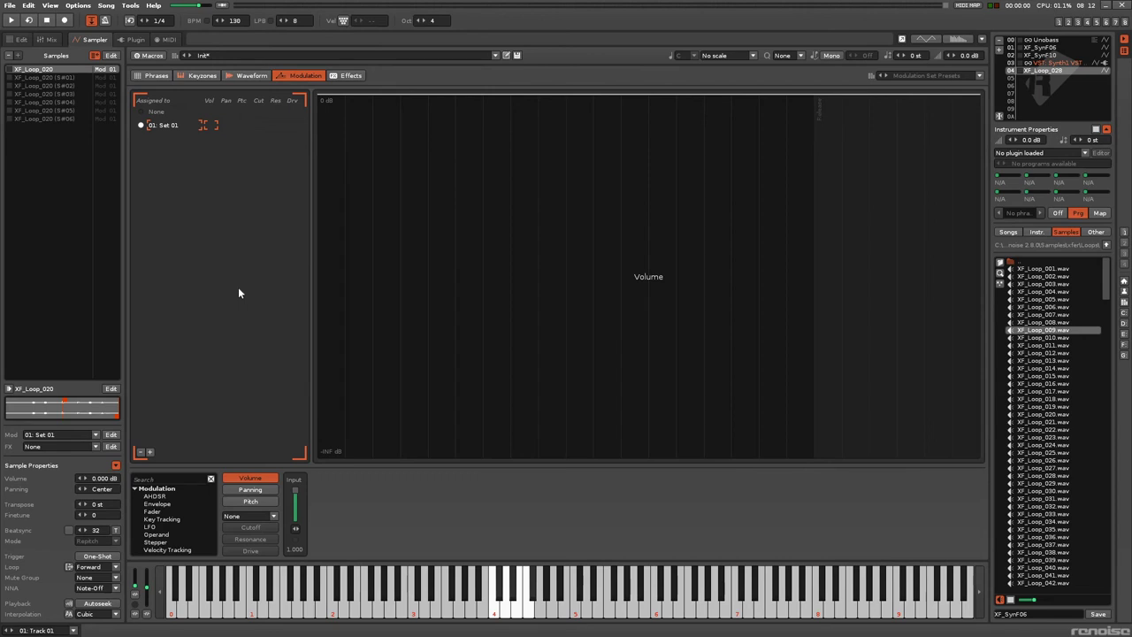
left_click_drag(169, 497, 222, 303)
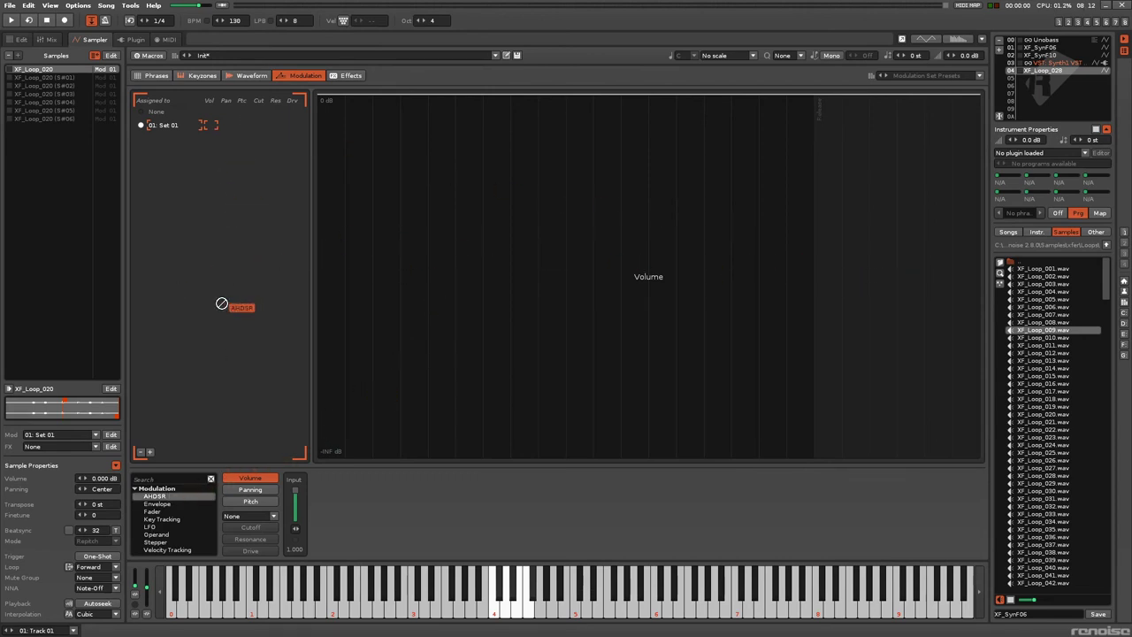
left_click(250, 501)
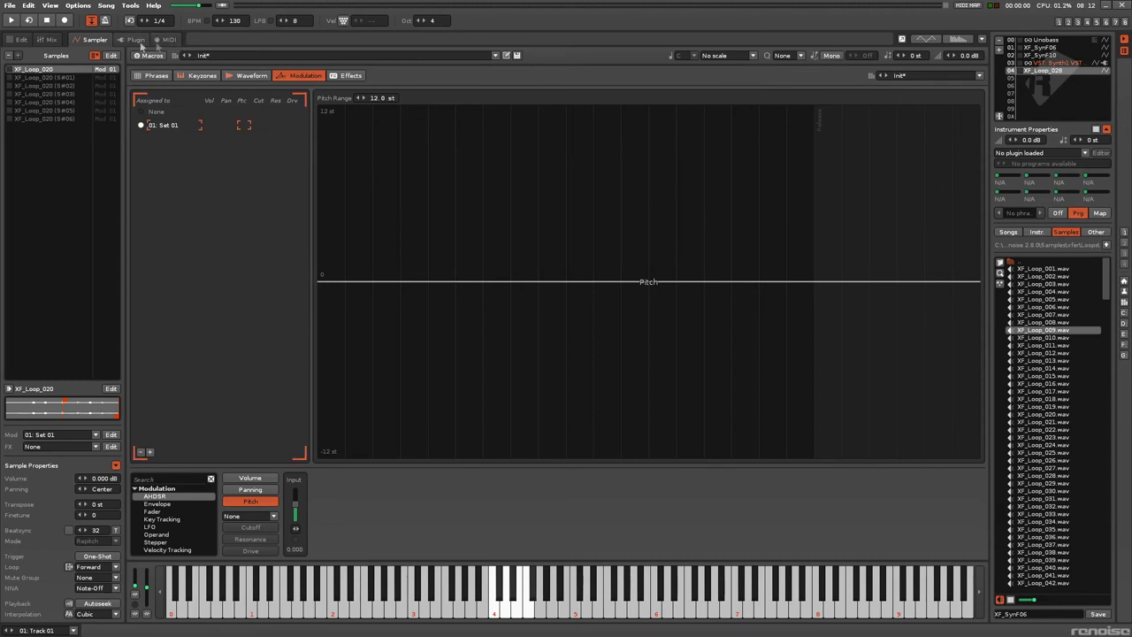
- Create a sample FX chain for XF_Loop_020 and add a Chorus device to it
left_click(350, 76)
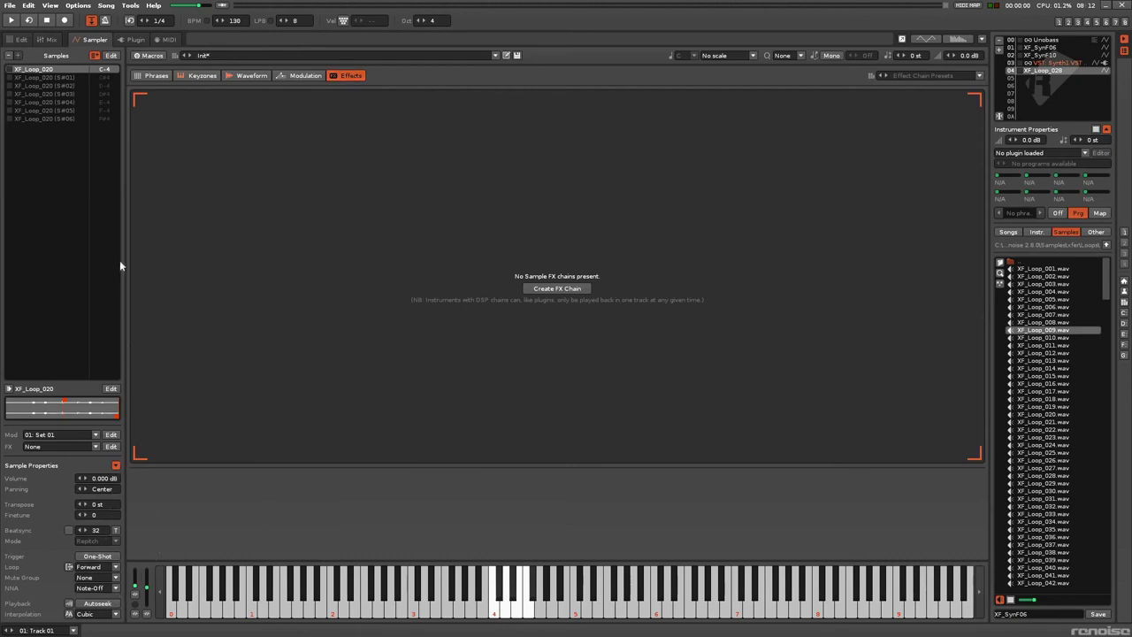
left_click(573, 288)
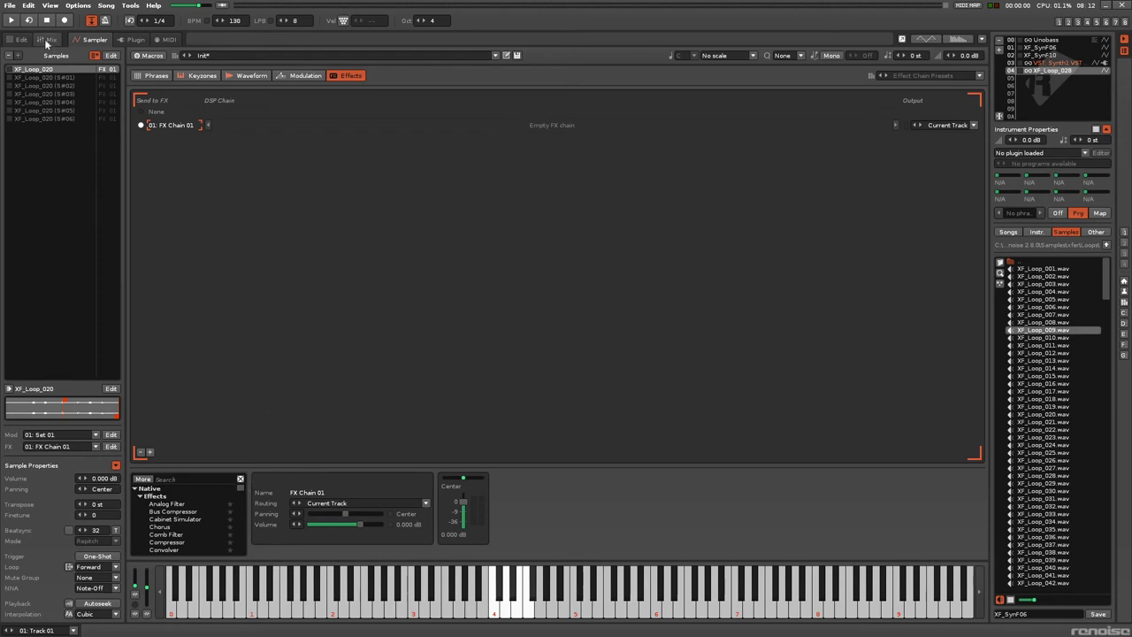
left_click(180, 527)
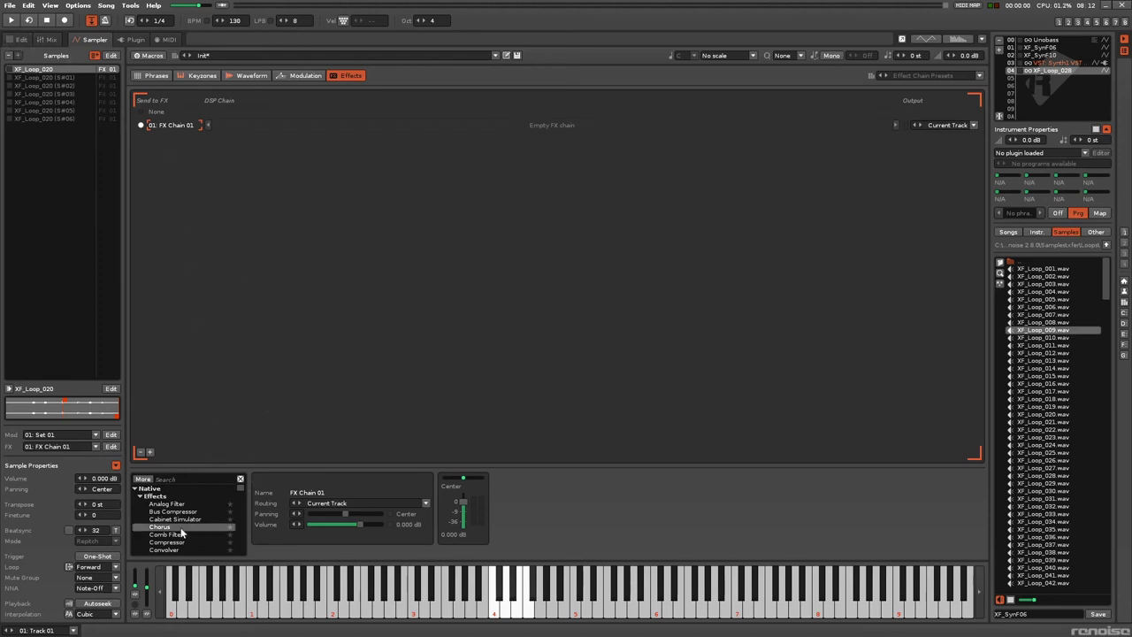
double_click(180, 528)
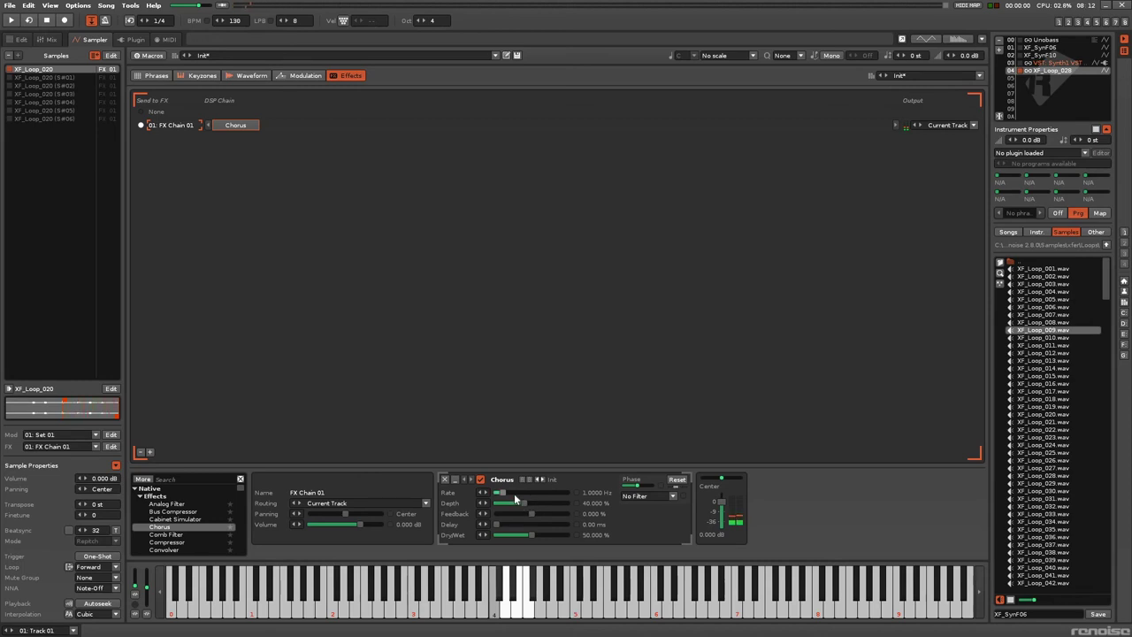
- Add a Distortion device after the Chorus in FX Chain 01 and raise its drive to about 47.8%
scroll(171, 547, "down", 3)
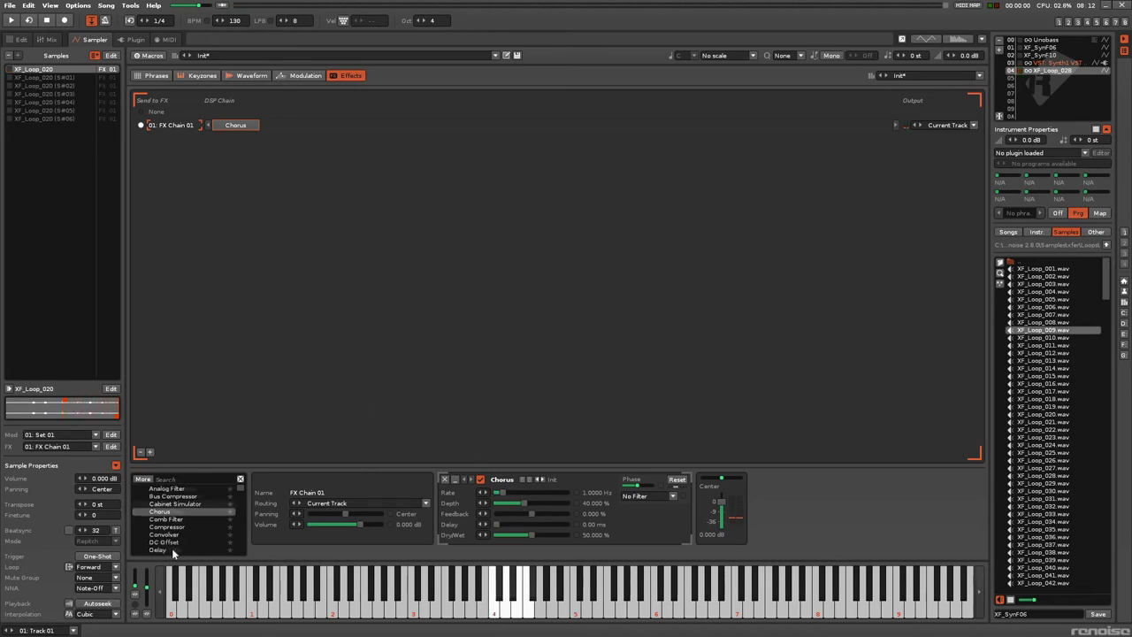
scroll(174, 541, "down", 3)
double_click(173, 527)
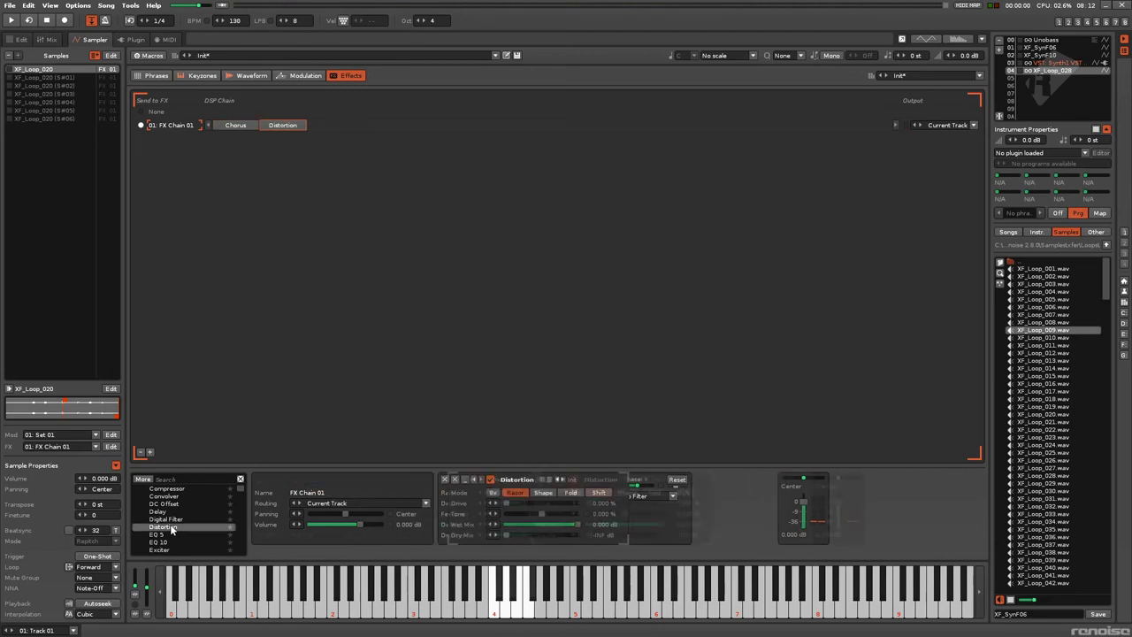
left_click_drag(752, 503, 789, 507)
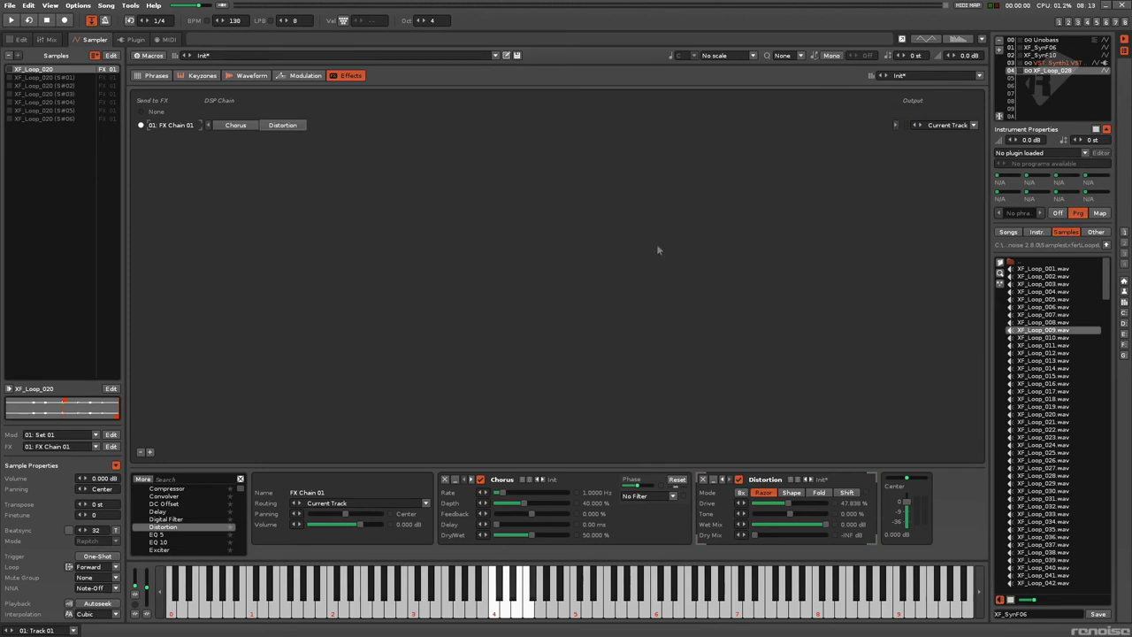
- Examine the plugin settings and external editor of the VST Synth1 instrument, and view its MIDI settings
left_click(135, 40)
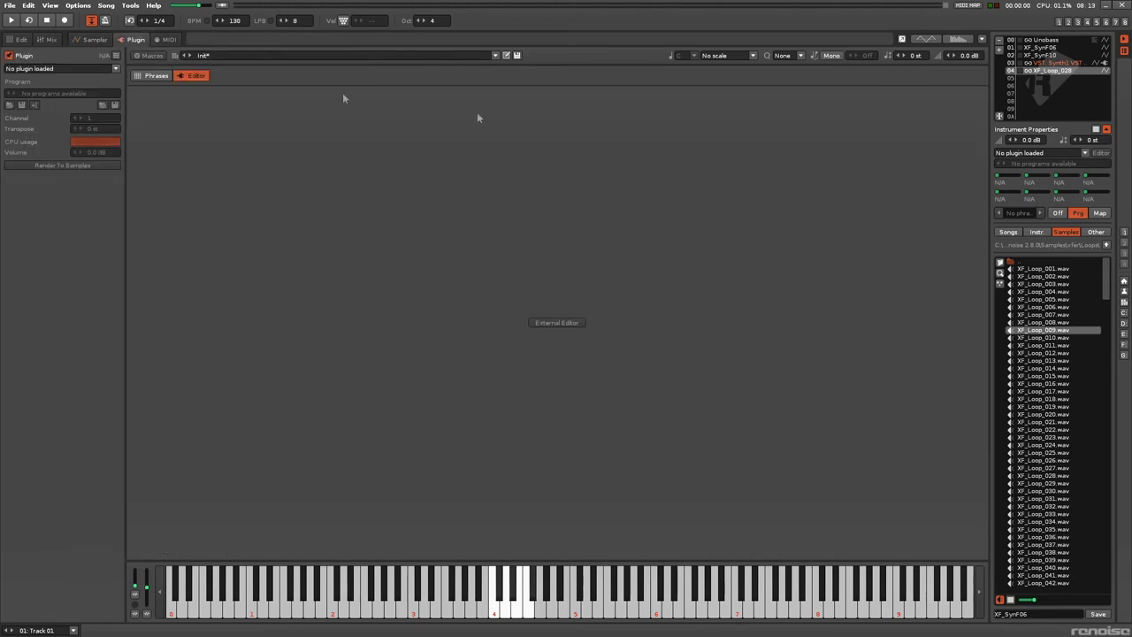
left_click(1071, 62)
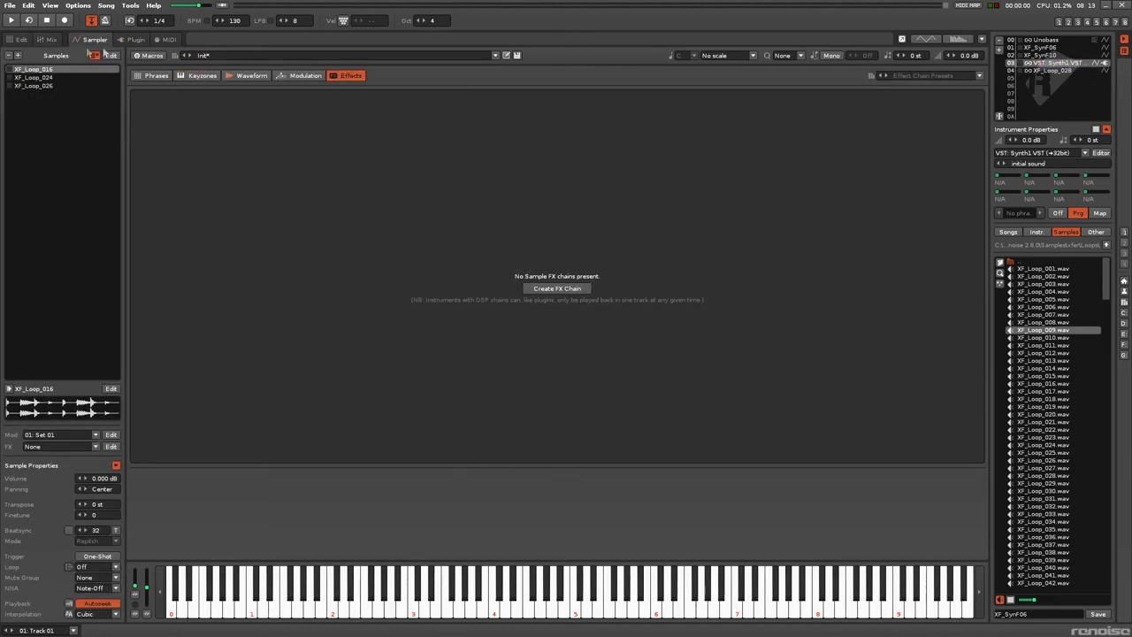
left_click(134, 39)
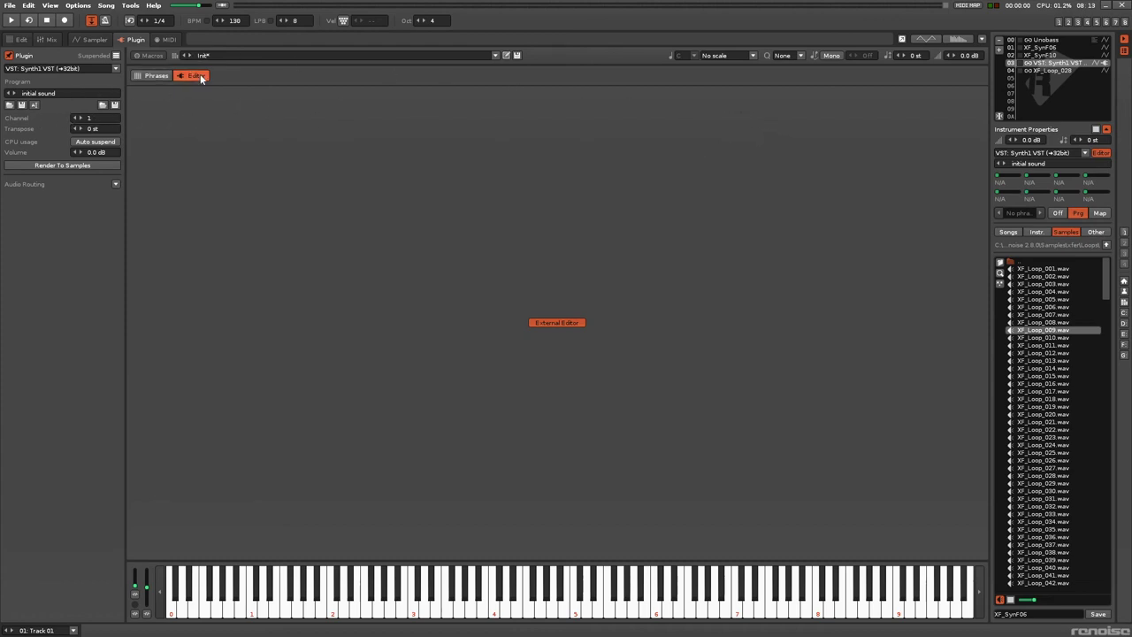
left_click(167, 40)
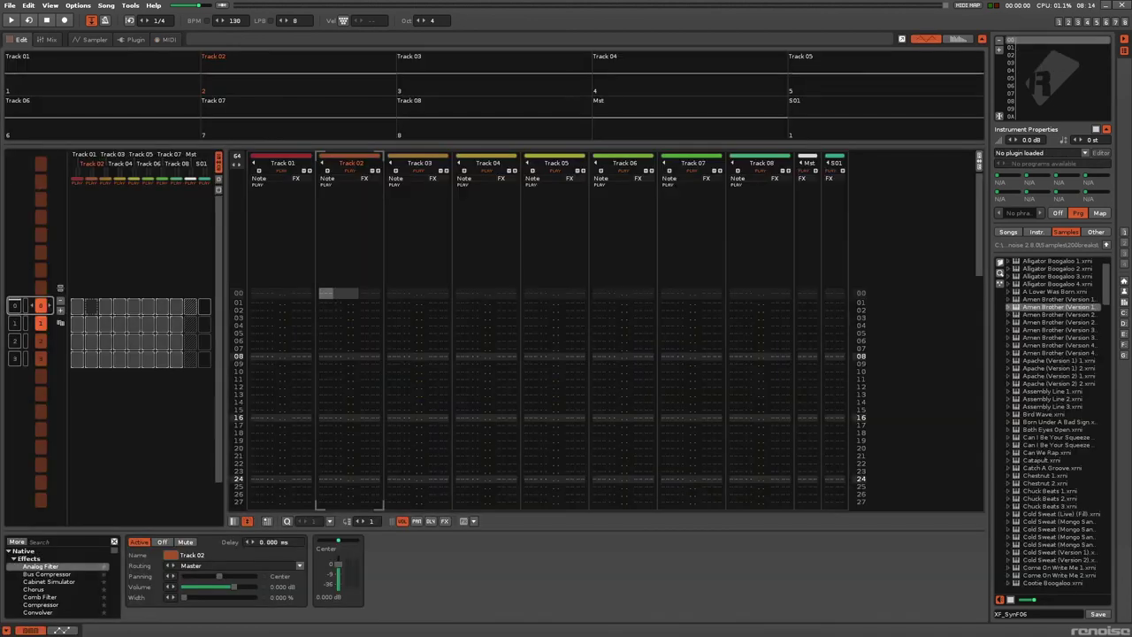
- Place the edit cursor on line 00 of Track 01 and load an Amen Brother (Version 1) break into instrument slot 00
left_click(931, 387)
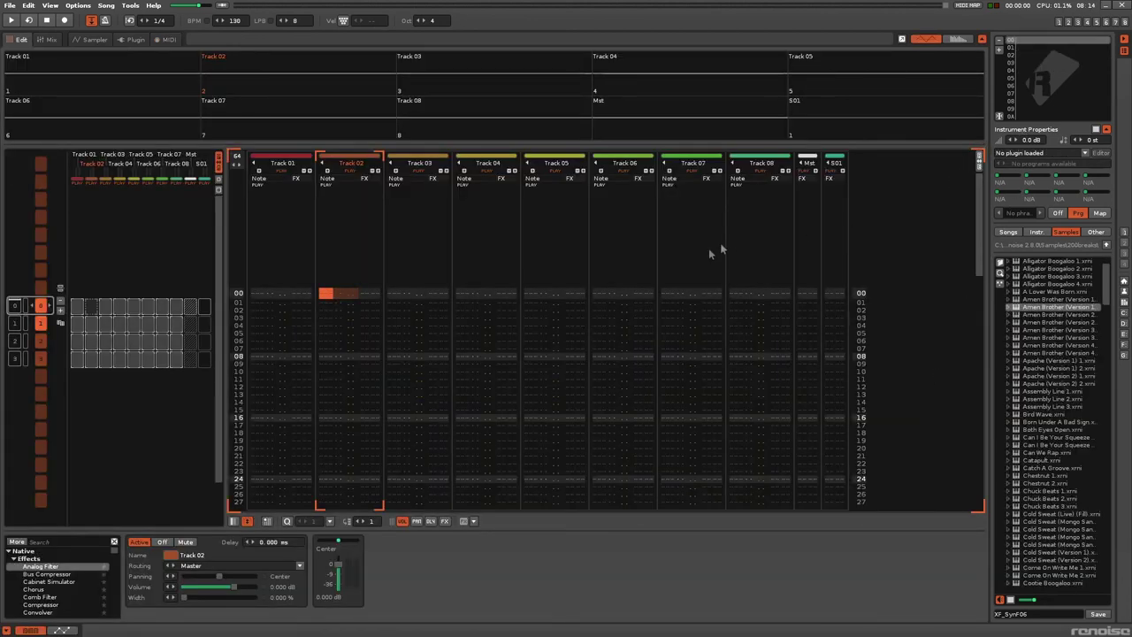
left_click(262, 295)
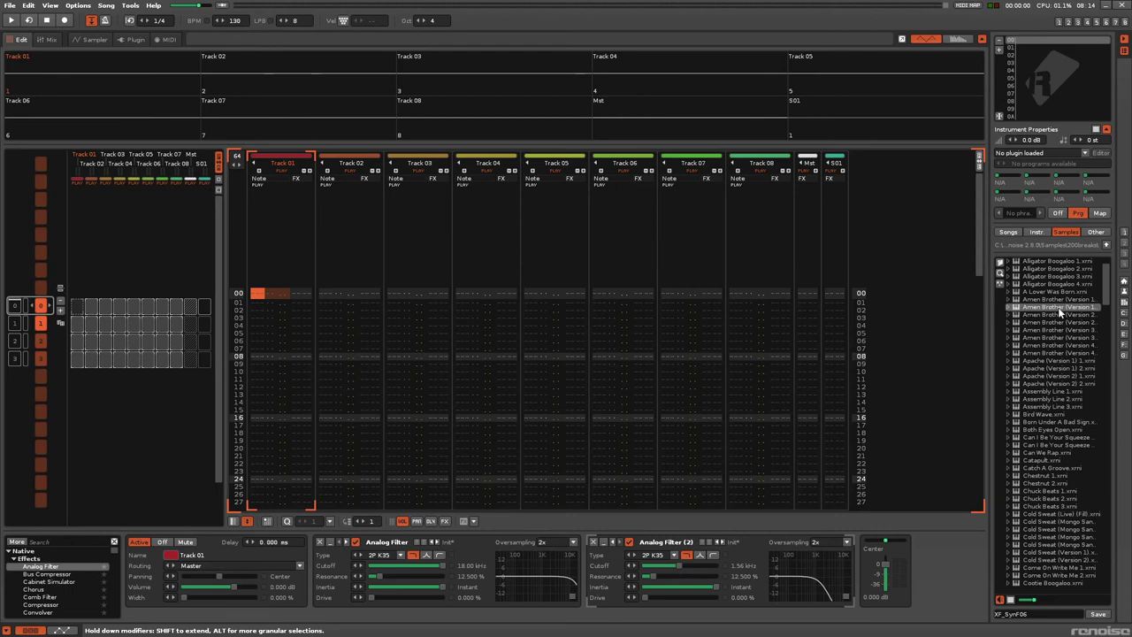
double_click(1058, 307)
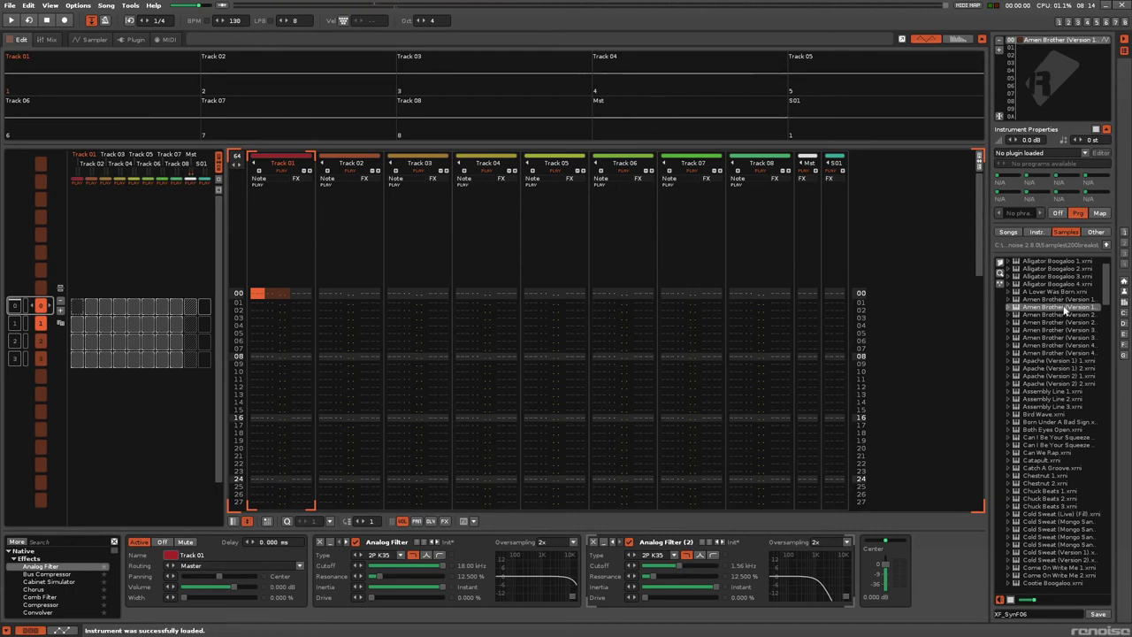
- Load the Synth1 VST plugin into instrument slot 01
scroll(1061, 278, "up", 2)
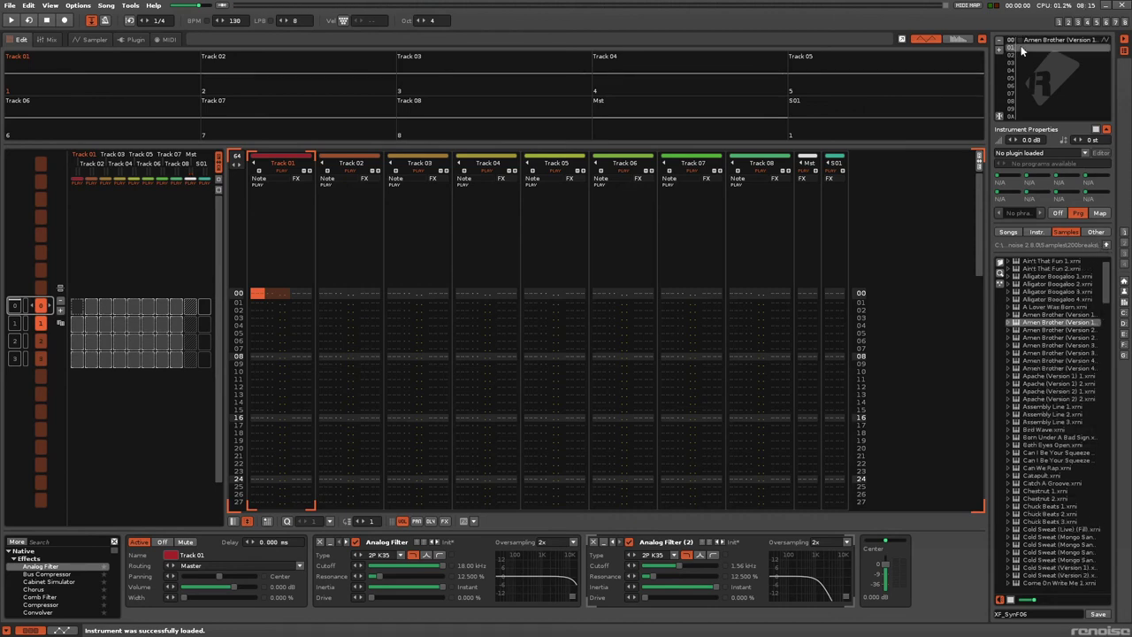
left_click(1045, 154)
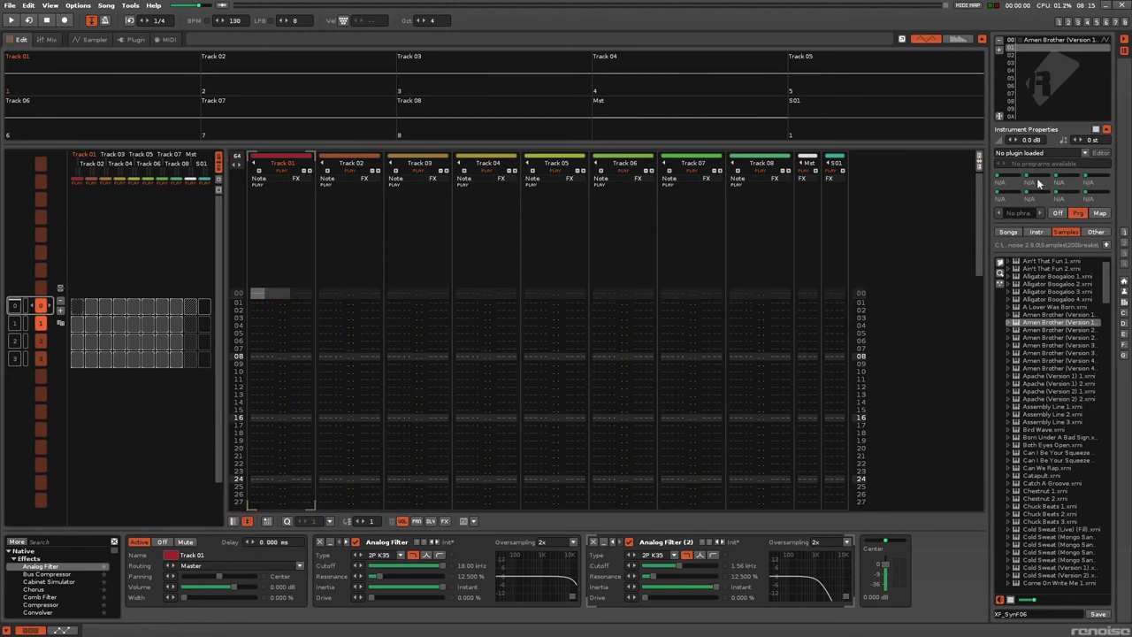
left_click(1027, 208)
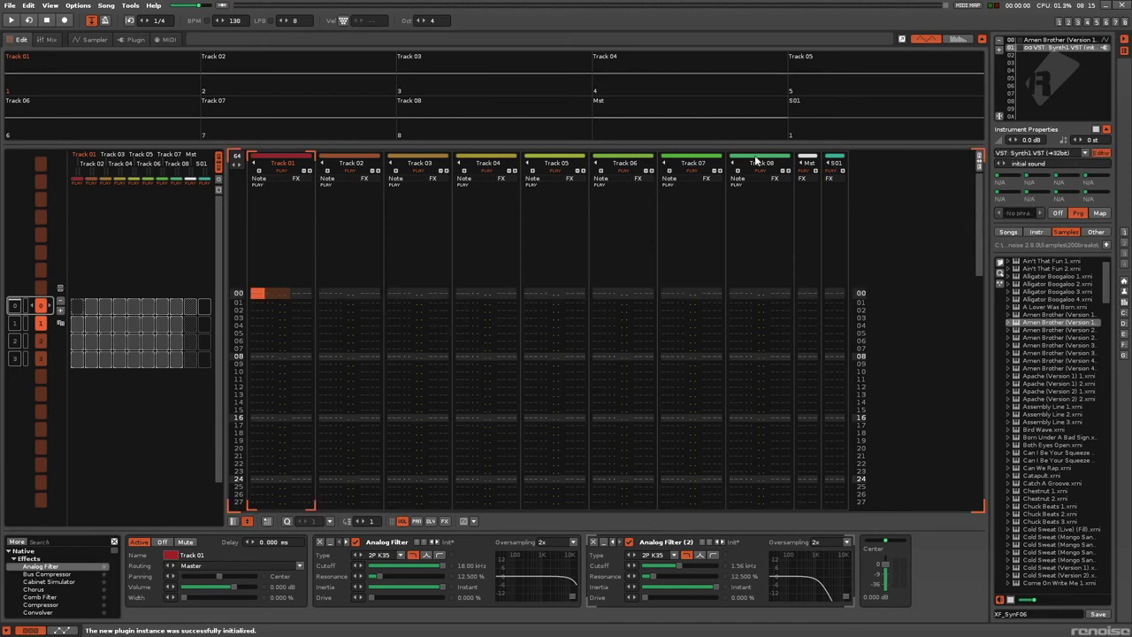
- Enable edit mode with the Amen Brother instrument selected, enter C#4 on line 00 of Track 01, and set the edit step to 2
left_click(1046, 40)
key("Escape")
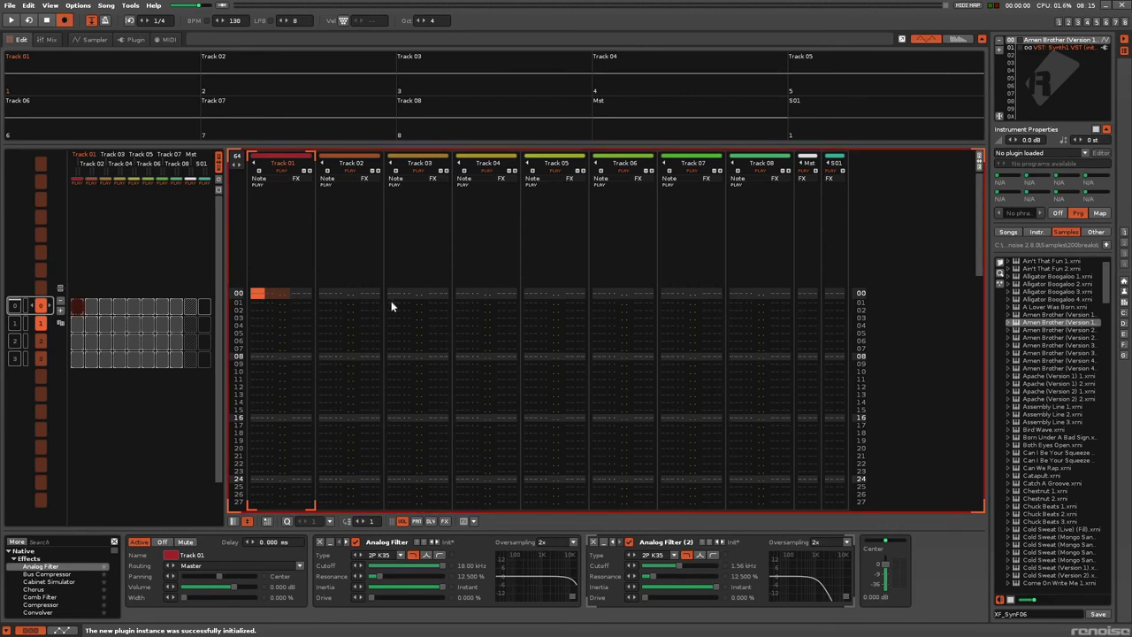
key("s")
key("Down")
key("ctrl+2")
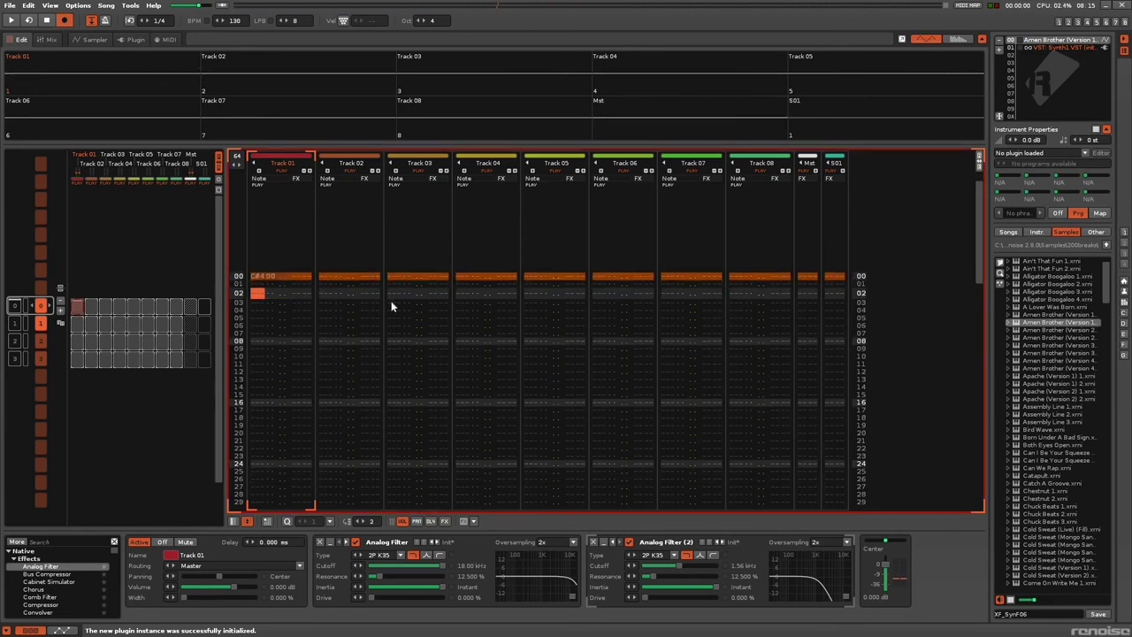
- Remove both Analog Filter devices from Track 01's effect chain
left_click(320, 541)
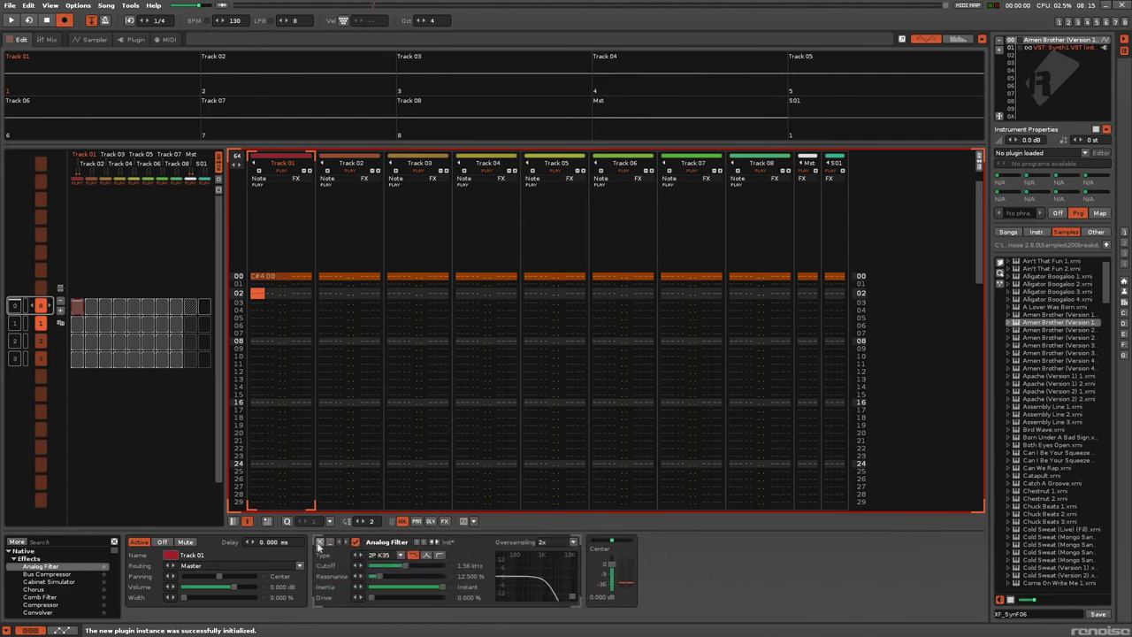
left_click(319, 542)
- Enter E-4, F-4, E-4, F-4 and D#4 on lines 04, 06, 08, 10 and 12 of Track 01
scroll(274, 347, "down", 2)
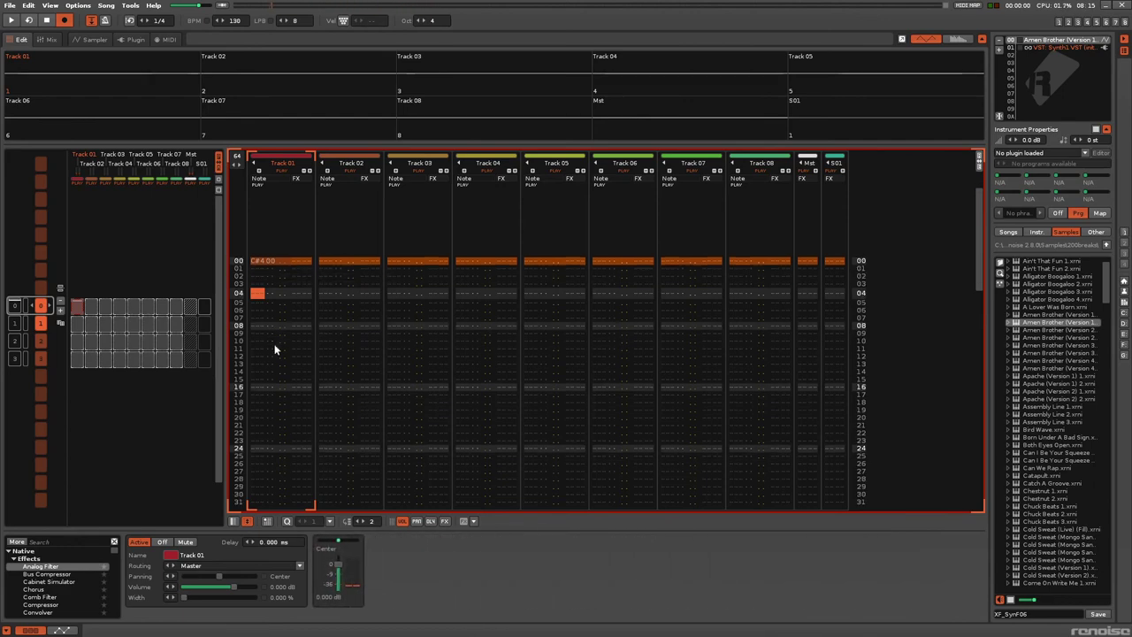
key("c")
key("v")
key("c")
key("v")
key("d")
- Continue the break on Track 01 with alternating E-4 and F-4 hits from line 16, D#4 on line 24, and C#4 on line 32
key("Down")
key("Down")
key("c")
key("c")
key("c")
key("d")
key("d")
key("c")
key("c")
key("s")
- Enter alternating E-4 and F-4 hits on lines 36 to 46 of Track 01, followed by D#4 on line 48
key("Down")
key("Down")
key("c")
key("v")
key("c")
key("v")
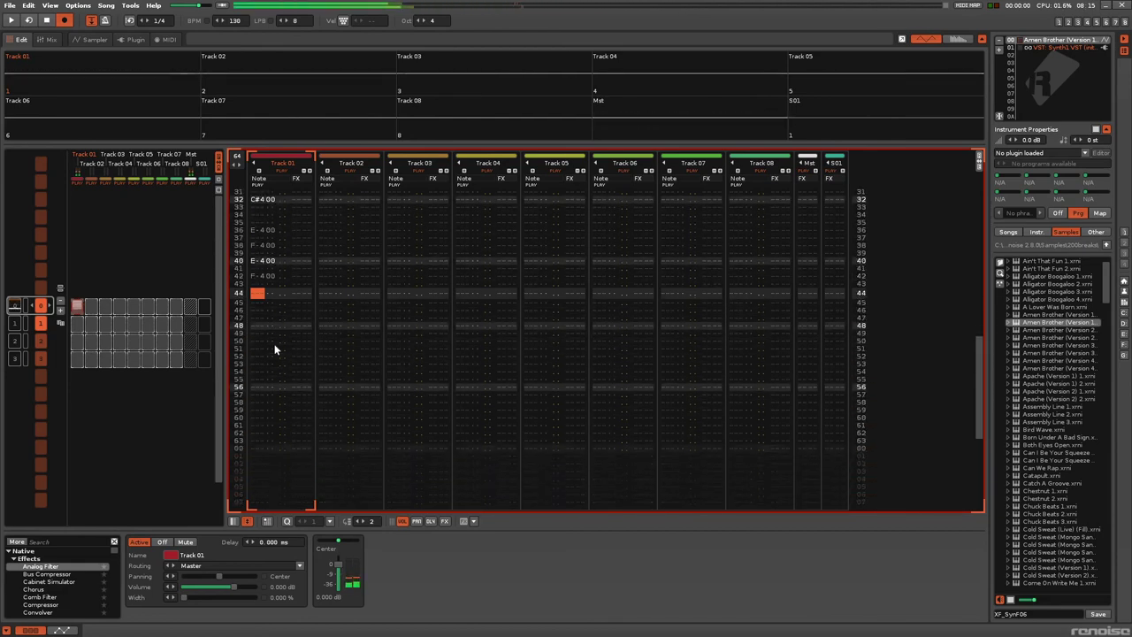
key("c")
key("v")
key("d")
- Complete Track 01's pattern with D#4 on line 52, E-4 on line 56, F-4 on line 58 and C#4 on line 60
key("Down")
key("Down")
key("d")
key("Down")
key("Down")
key("c")
key("v")
key("s")
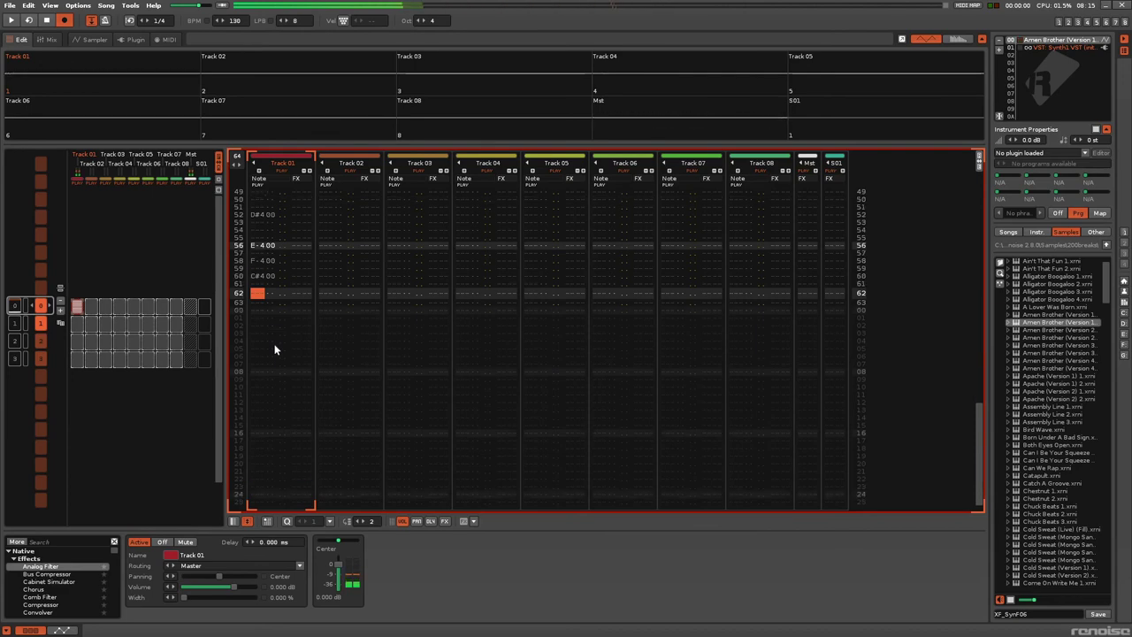
- Play back the programmed break and set the song tempo to 157 BPM
key("space")
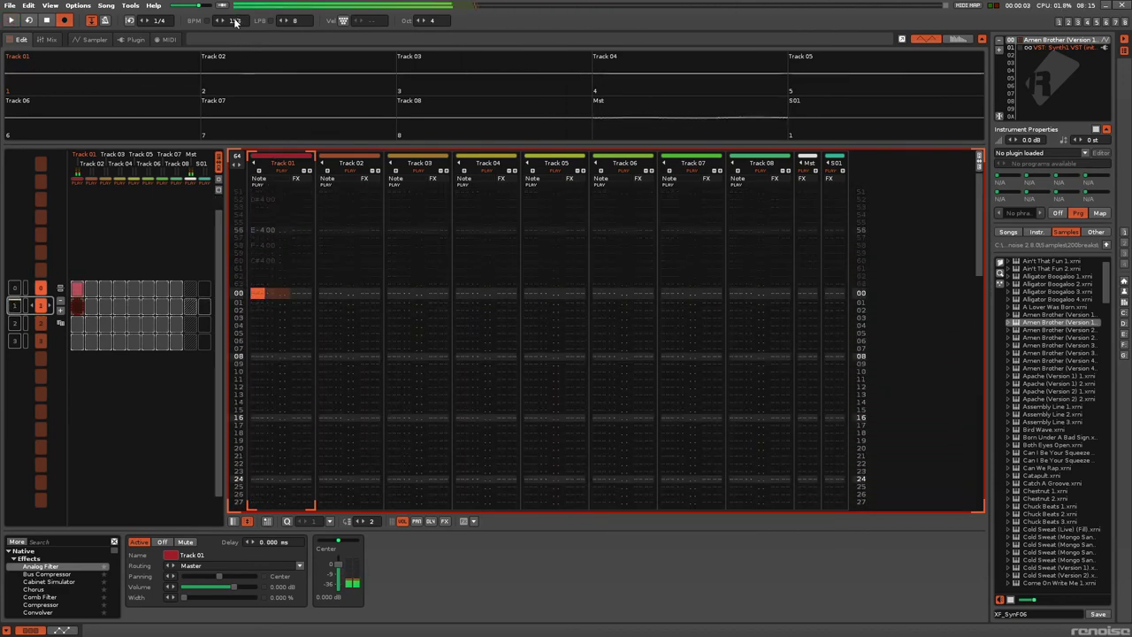
key("space")
- Copy Track 01's block from pattern 0 to pattern 1 in the pattern matrix
left_click(77, 288)
left_click(334, 296)
left_click(80, 305)
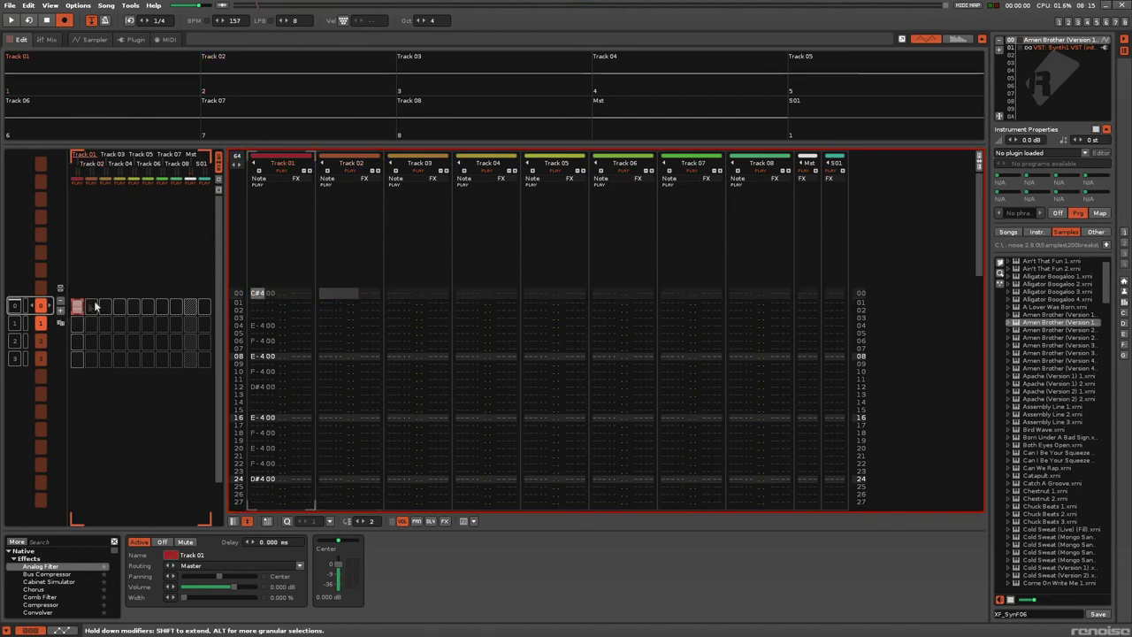
left_click(79, 324)
- In pattern 1, set the edit step to 1 and enter D#4 on lines 32 to 35 and C#4 on line 36 of Track 01
left_click(254, 298)
key("space")
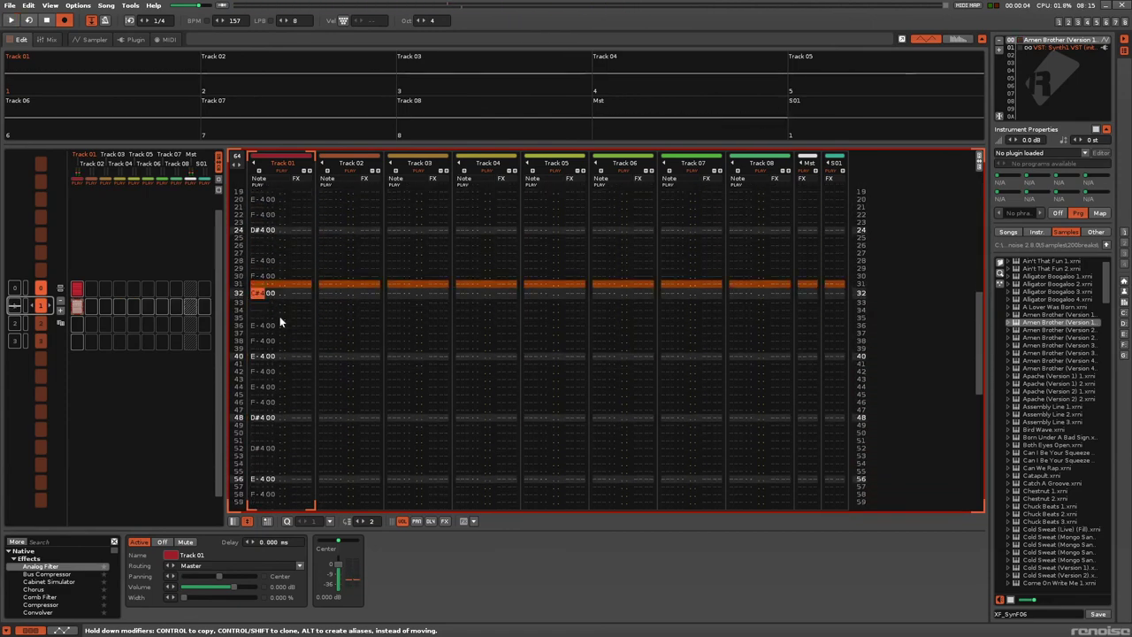
key("d")
key("d")
key("Up")
key("Up")
key("Up")
key("Up")
key("ctrl+1")
key("d")
key("d")
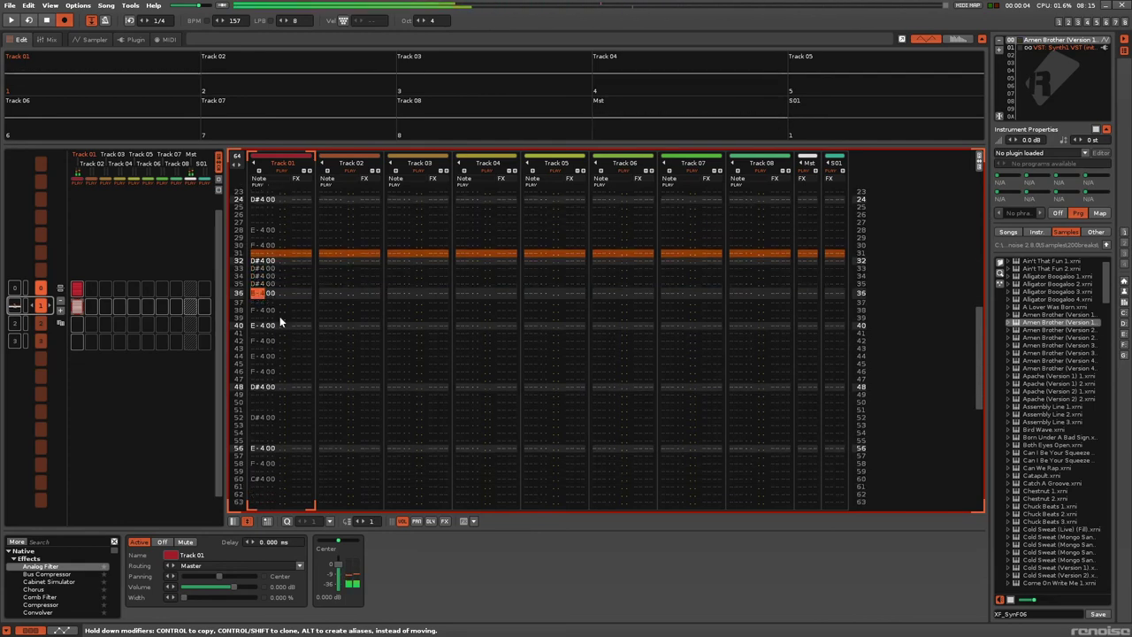
key("s")
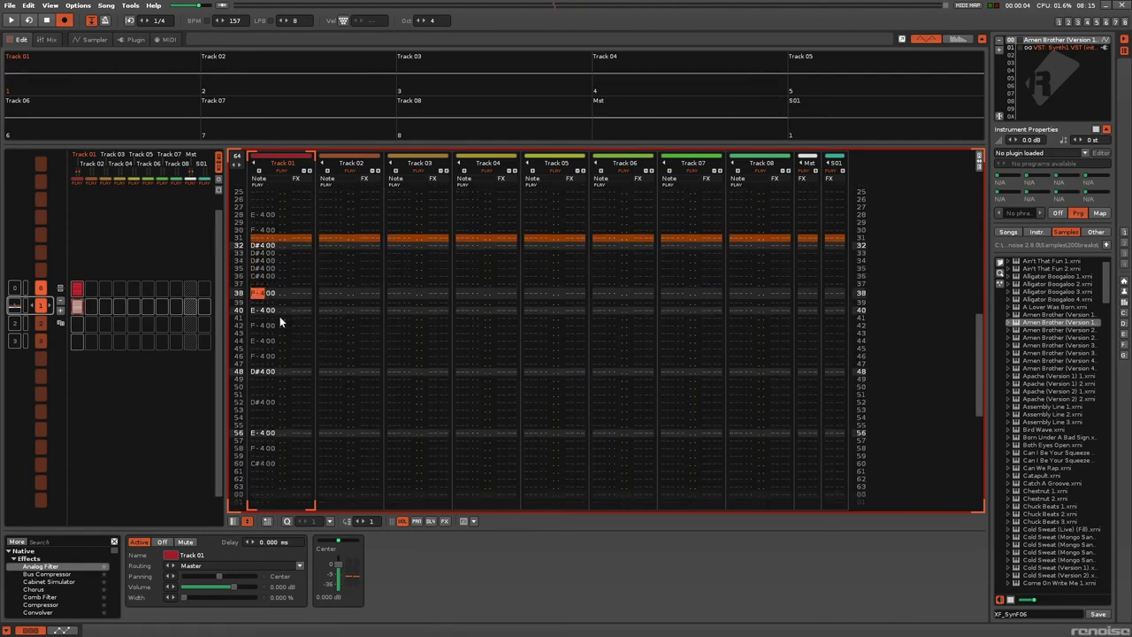
- Audition the varied beat and copy Track 01's first two pattern blocks to patterns 2 and 3
key("space")
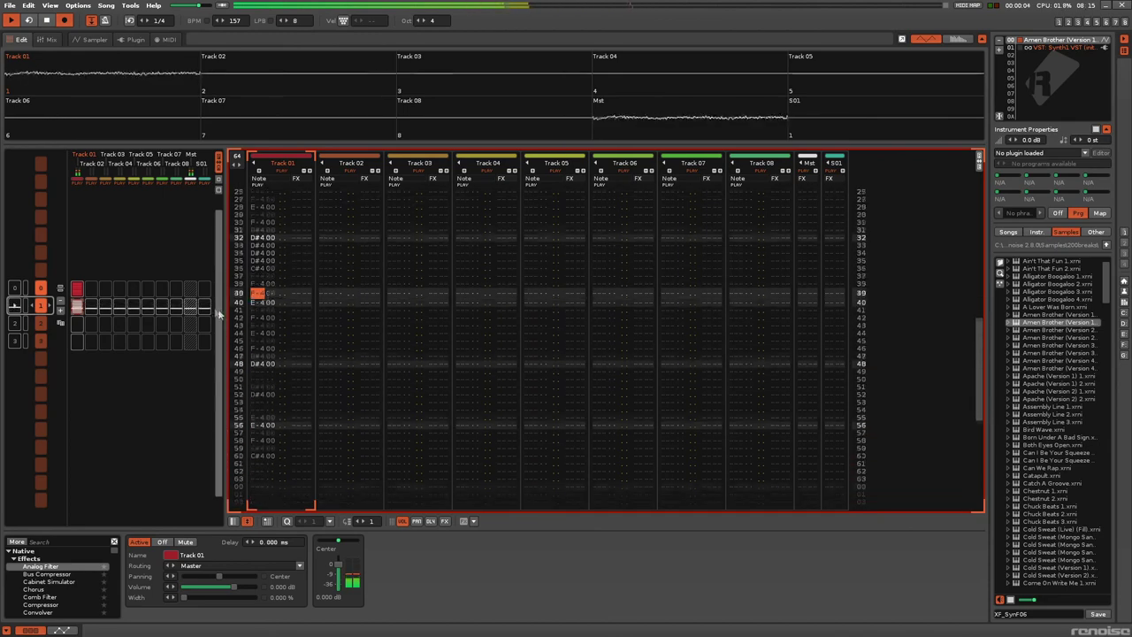
key("space")
left_click(78, 290)
left_click_drag(79, 306, 81, 325)
- Select the Synth1 instrument and record its notes into Track 02 across the four patterns while the beat plays
left_click(93, 291)
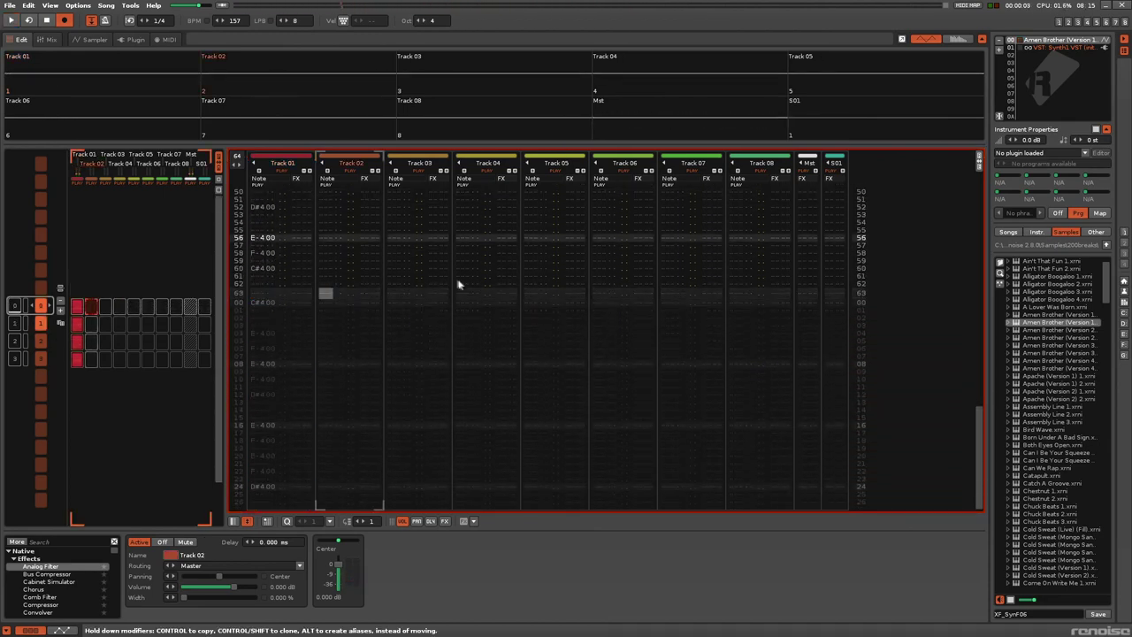
key("alt+Down")
key("Down")
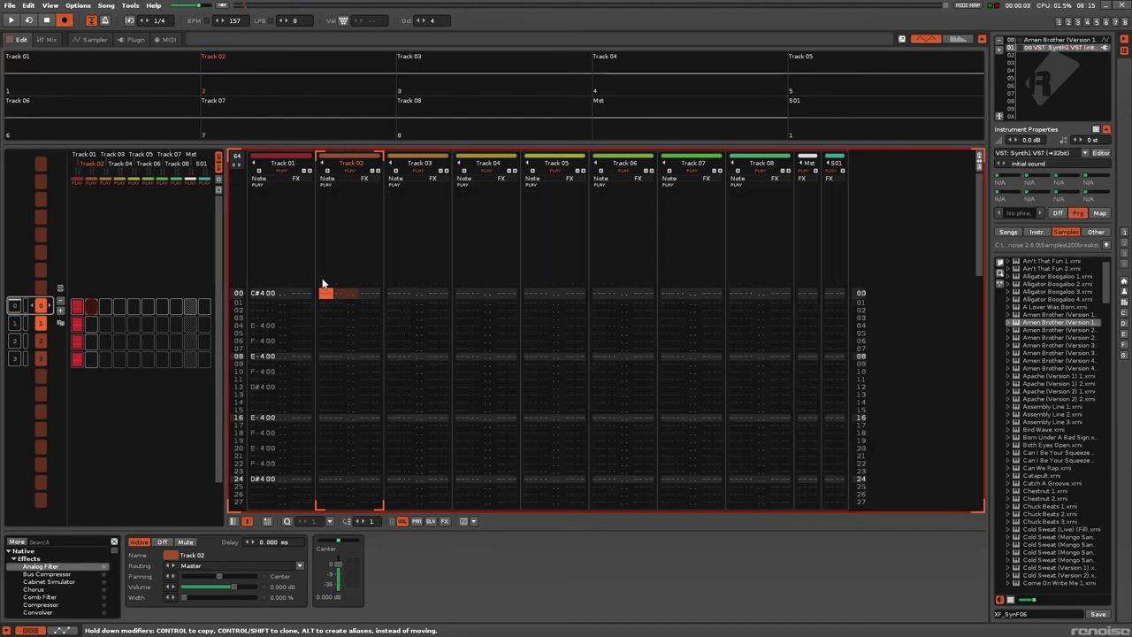
key("q")
key("Down")
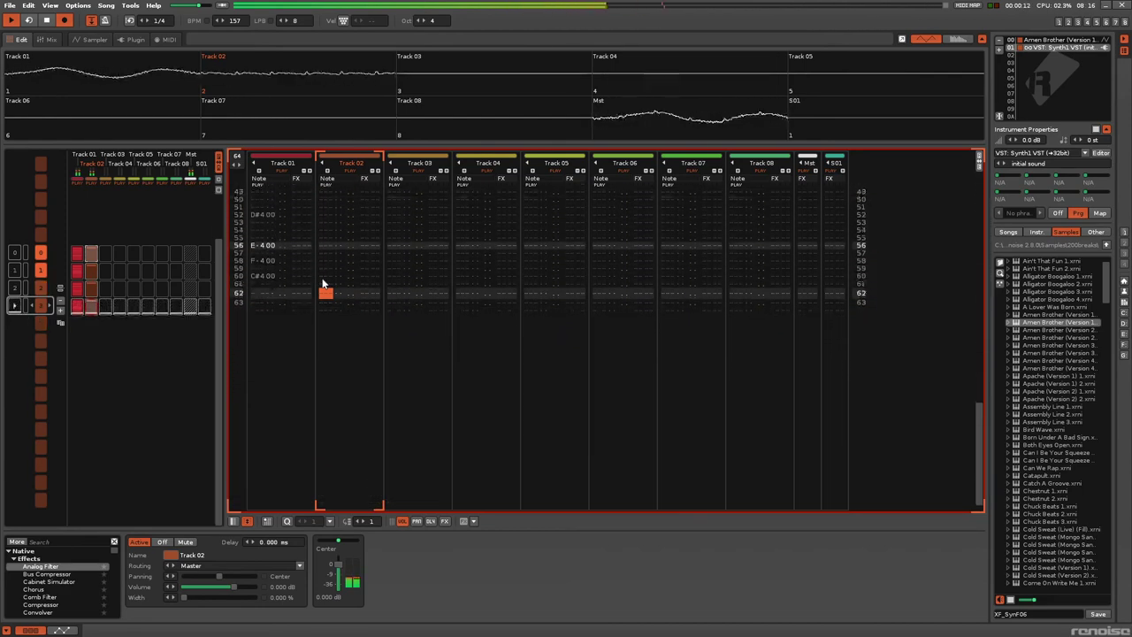
key("space")
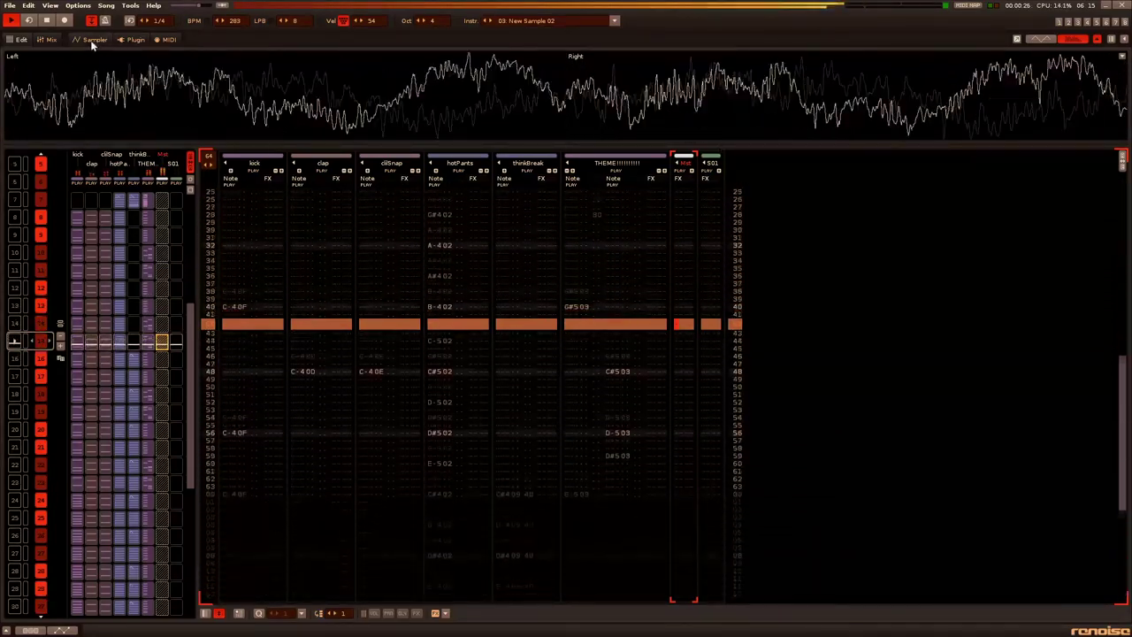
- View the sliced waveform of New Sample 02 in the sampler and return to the pattern editor
left_click(90, 39)
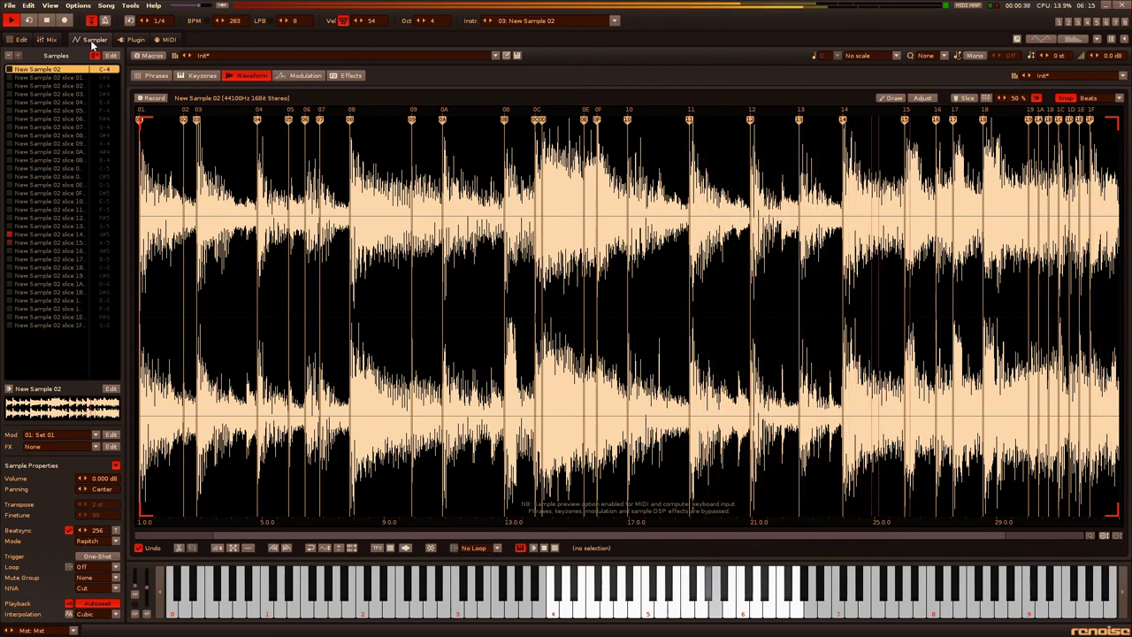
left_click(22, 40)
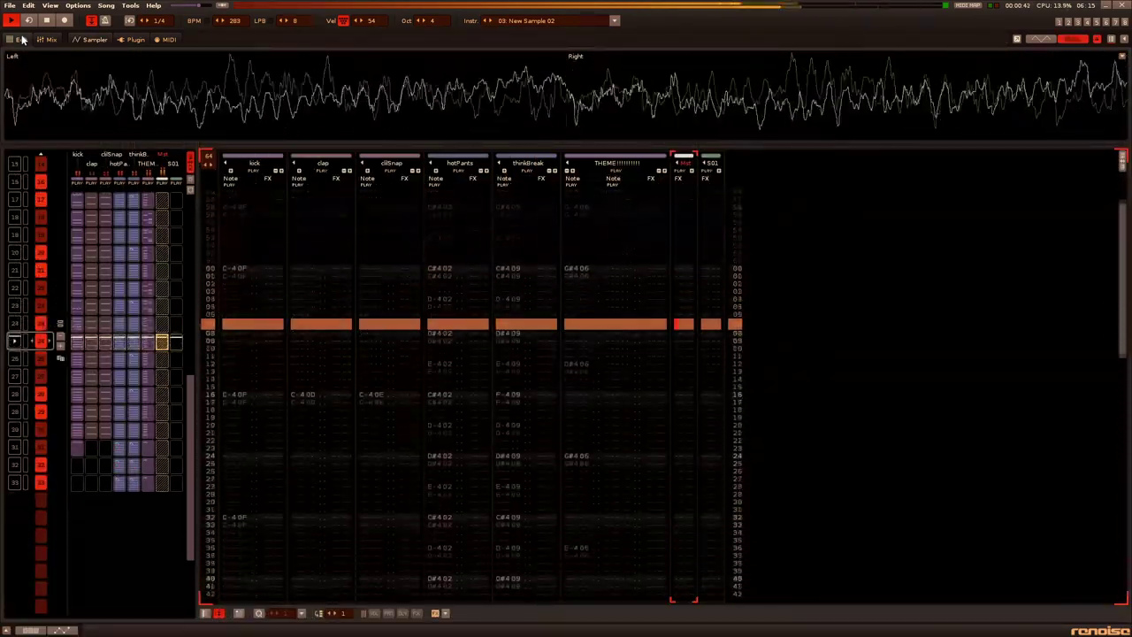